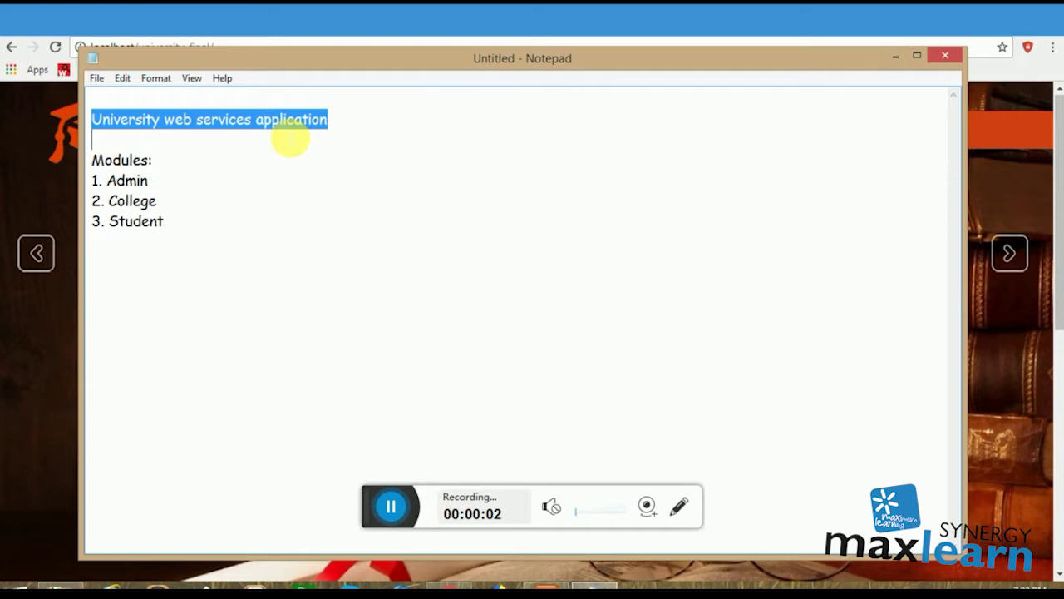
Review the Admin, College and Student entries in the note's Modules list.
left_click_drag(93, 163, 160, 169)
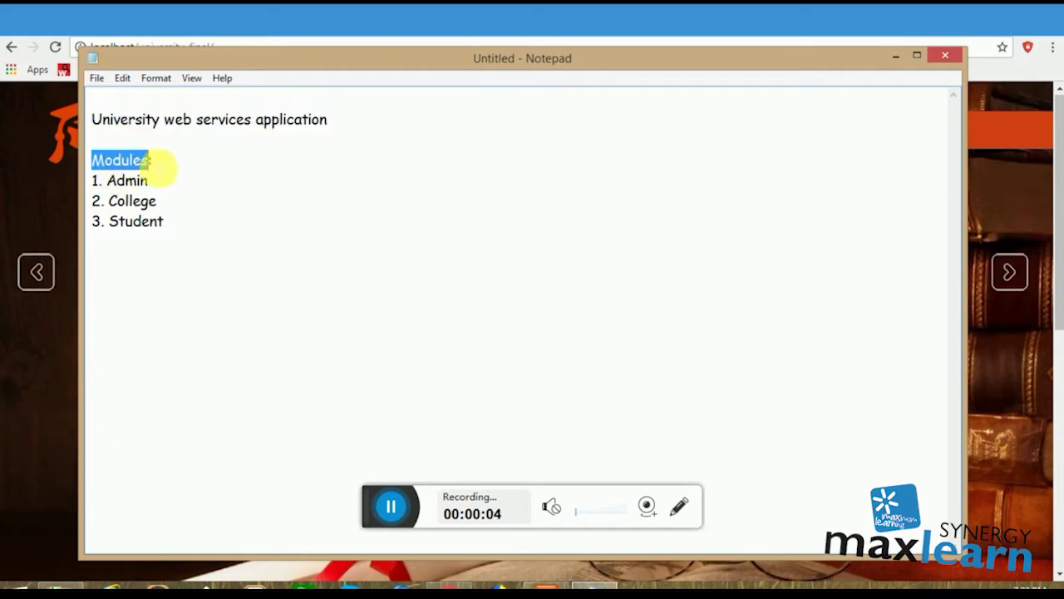
left_click_drag(91, 180, 151, 201)
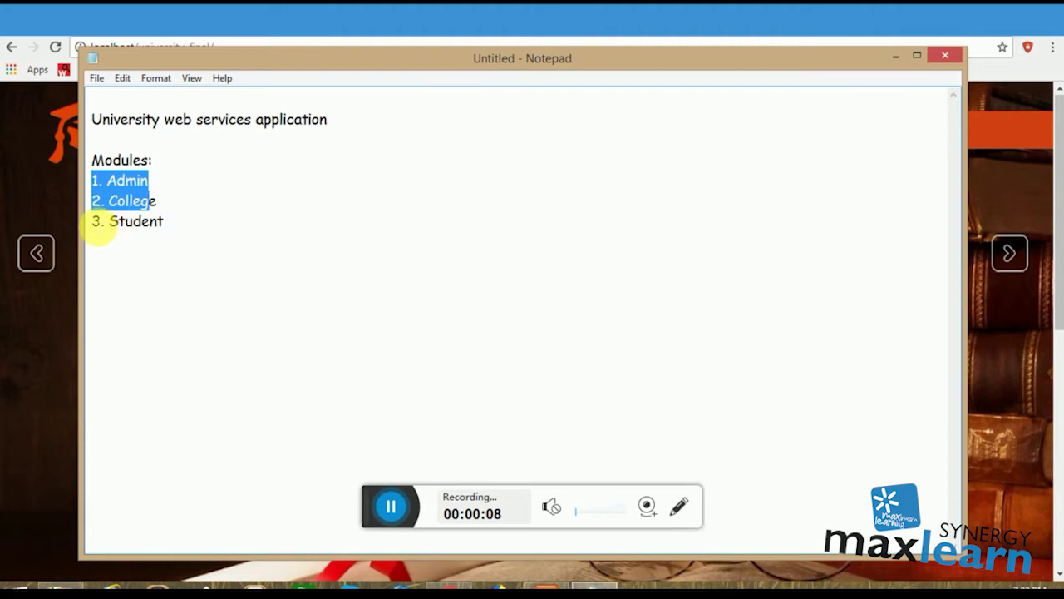
left_click_drag(93, 221, 171, 223)
left_click(200, 238)
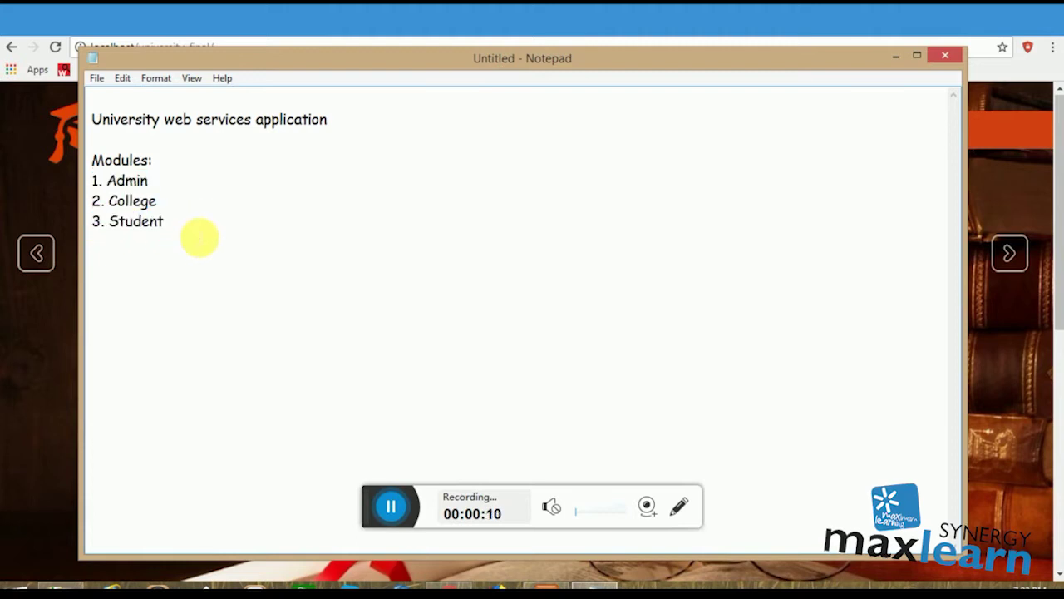
Switch to the university website in the browser and open its Contact page.
left_click(896, 55)
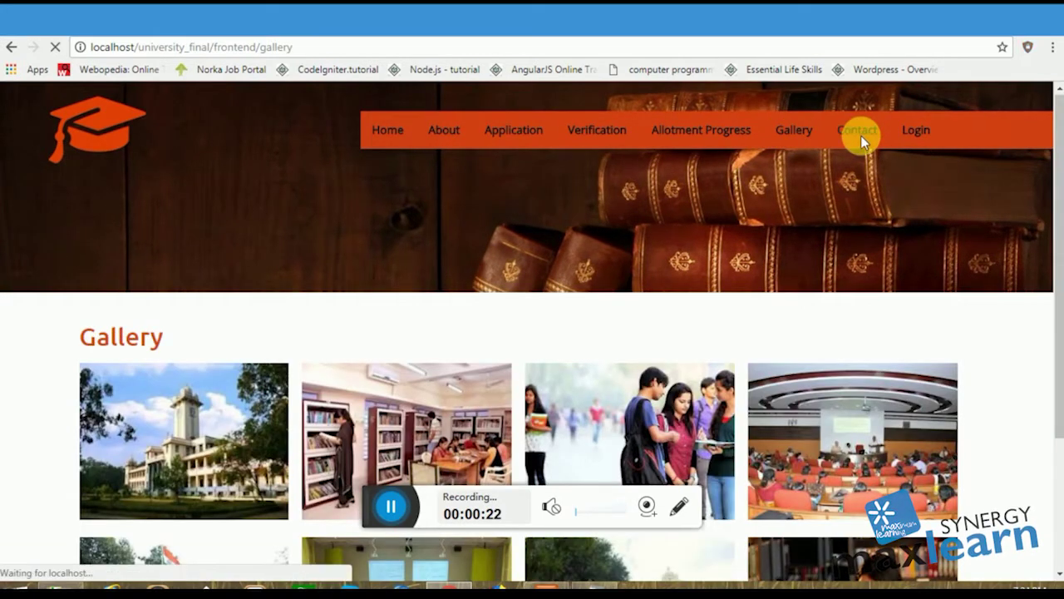
left_click(860, 133)
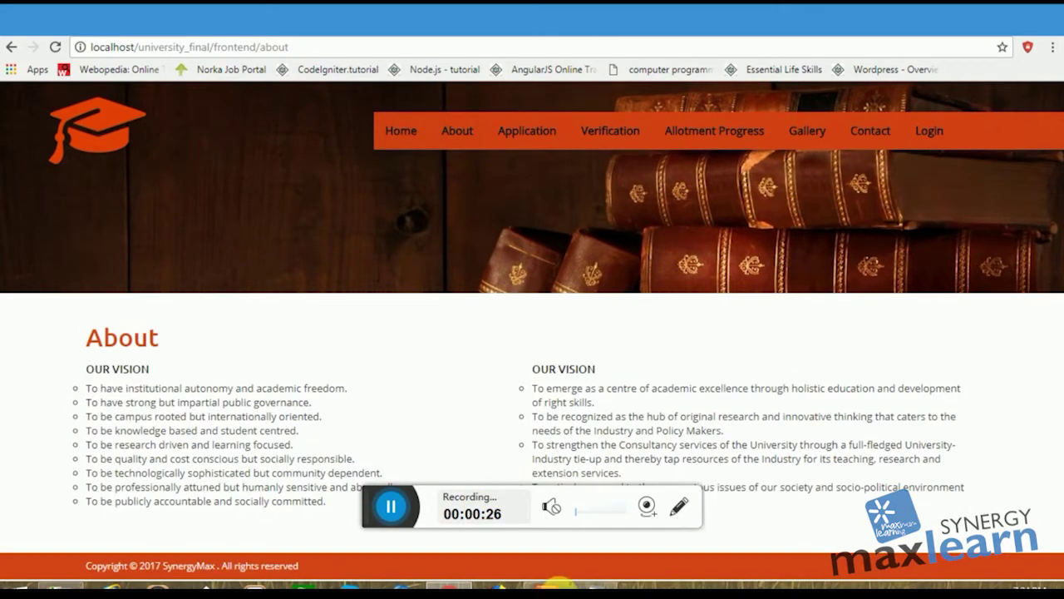
Switch to Notepad and add the line "Online application for degree courses" below the module list.
key("alt+Tab")
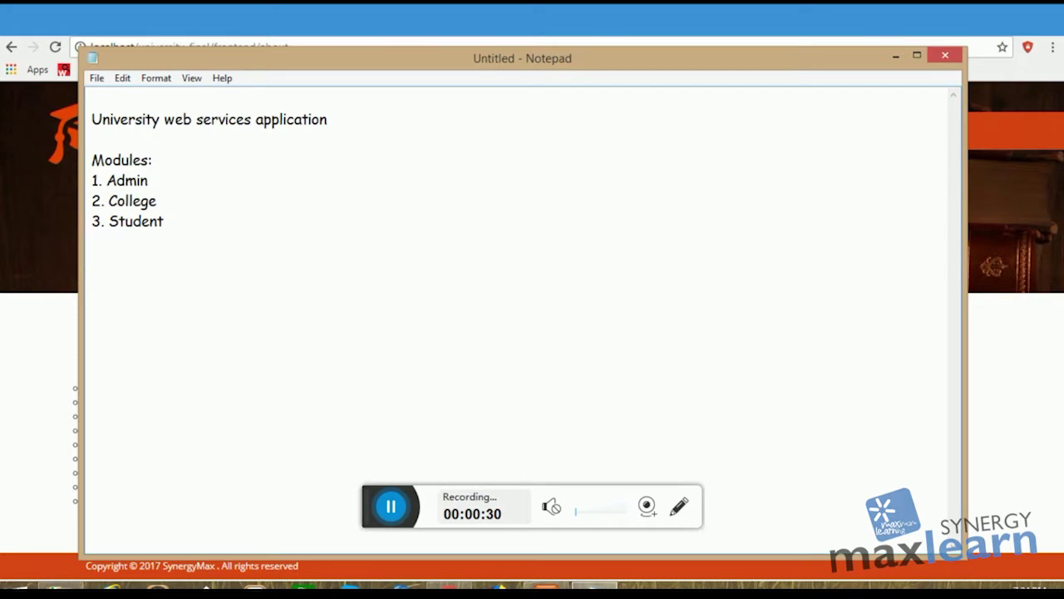
type("nline application for degree courses")
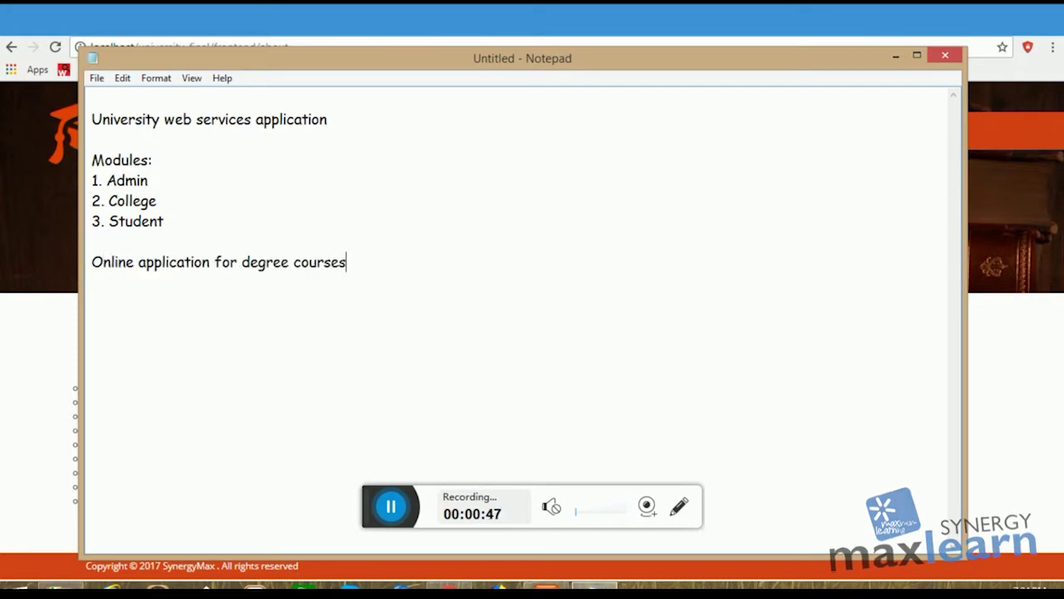
Return to the browser and submit the online degree application with B A English and test_new as the third course and college choices.
left_click(895, 58)
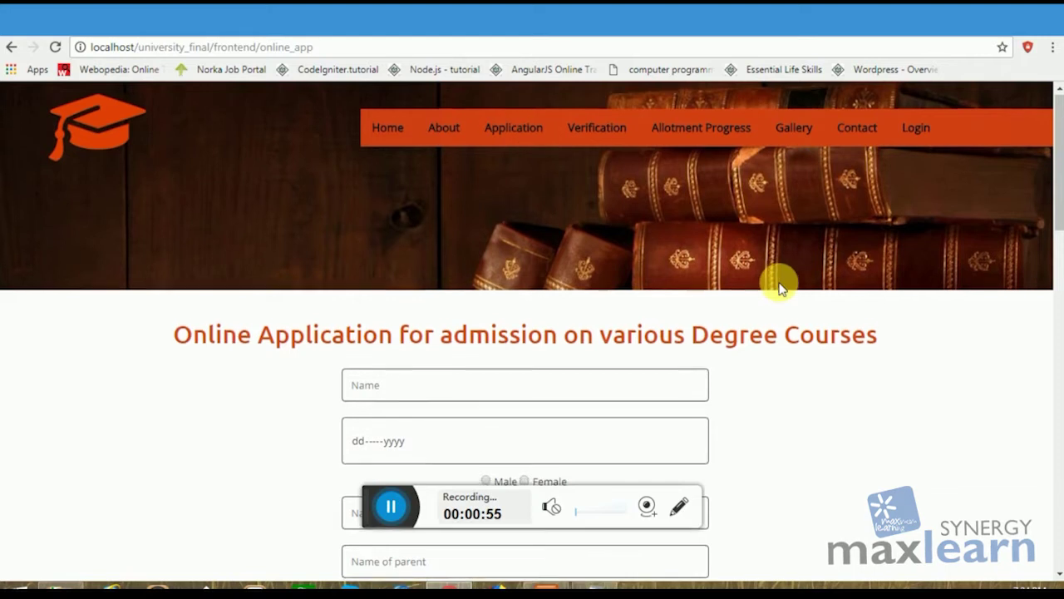
scroll(779, 285, "down", 2)
left_click(547, 261)
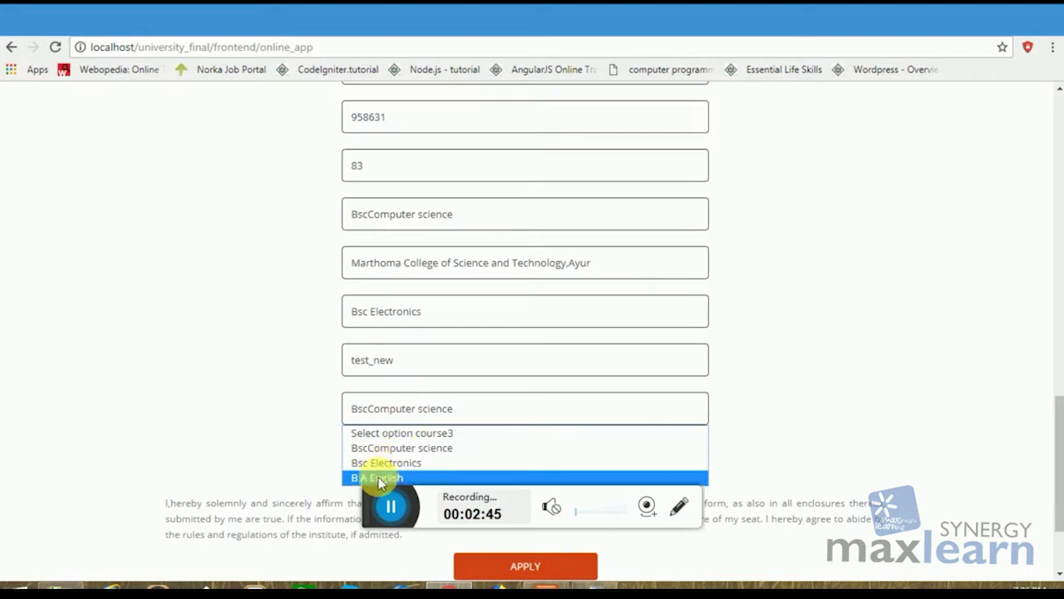
left_click(379, 478)
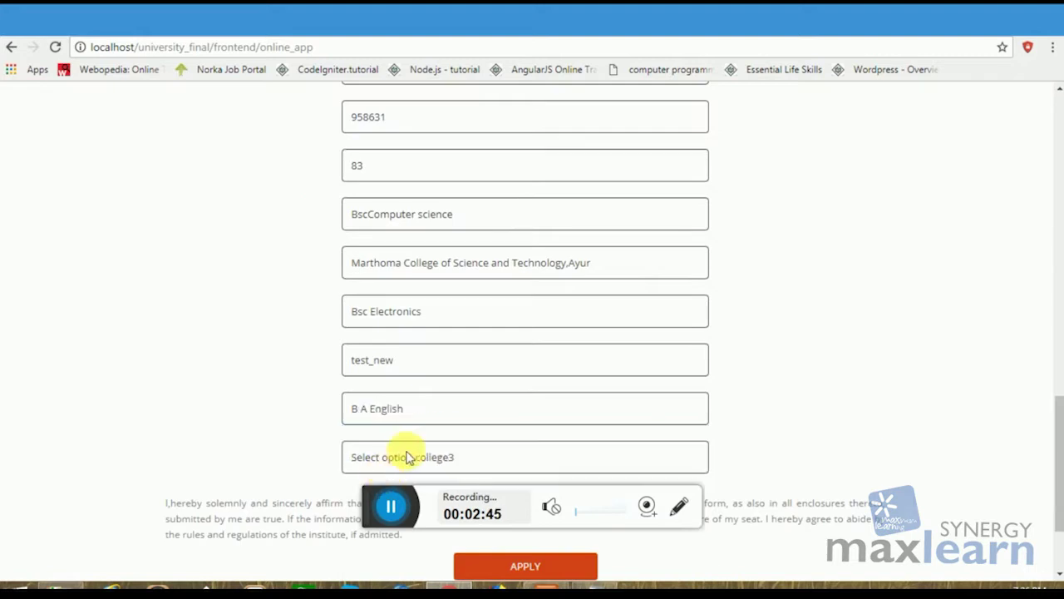
left_click(408, 454)
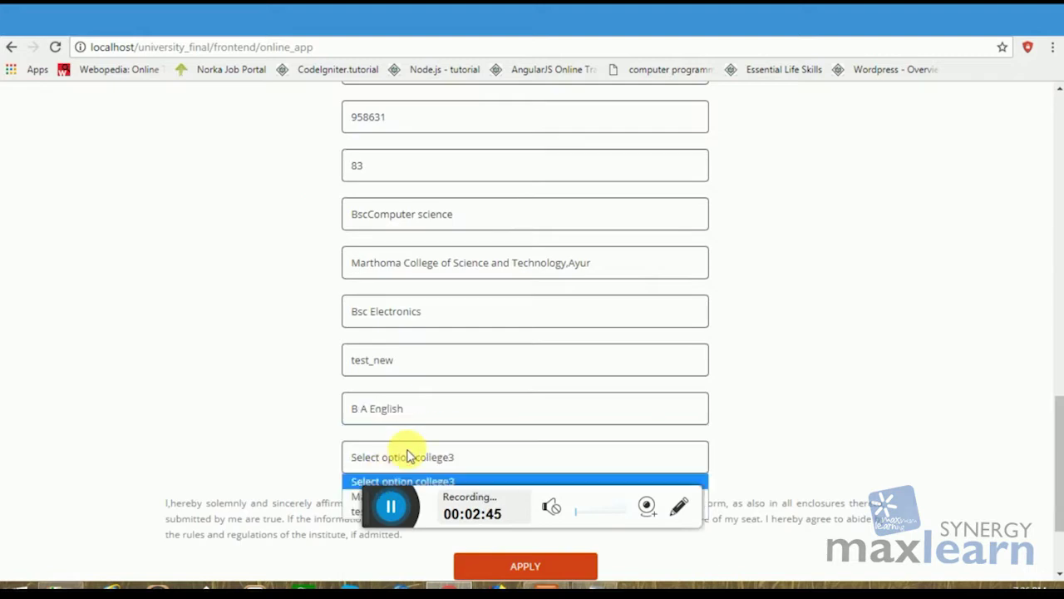
left_click(356, 515)
left_click(574, 572)
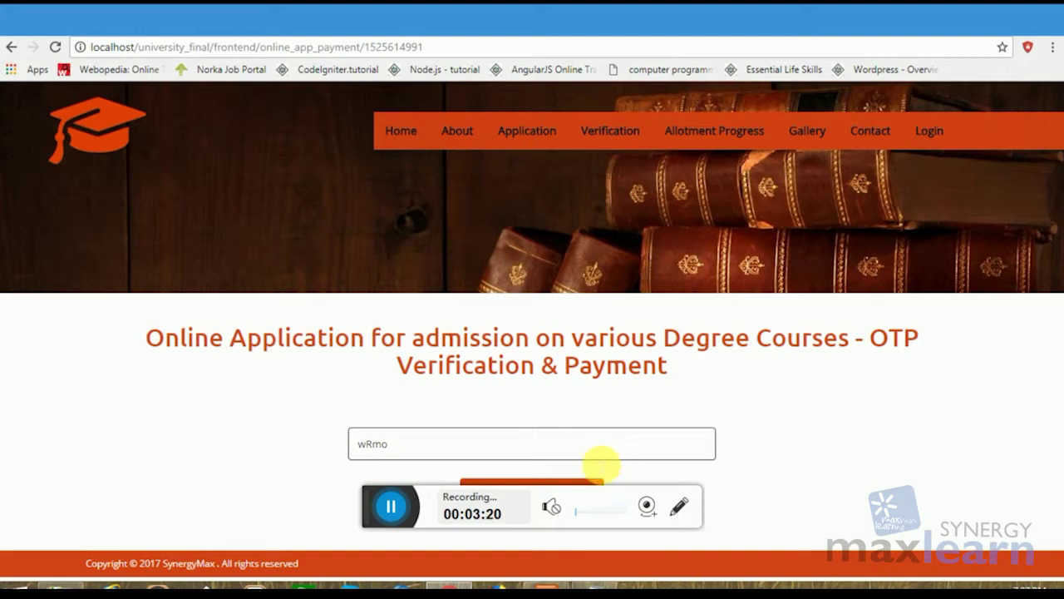
Submit the one-time verification code and pay the ₹1,500.00 application fee with the card details.
left_click(571, 485)
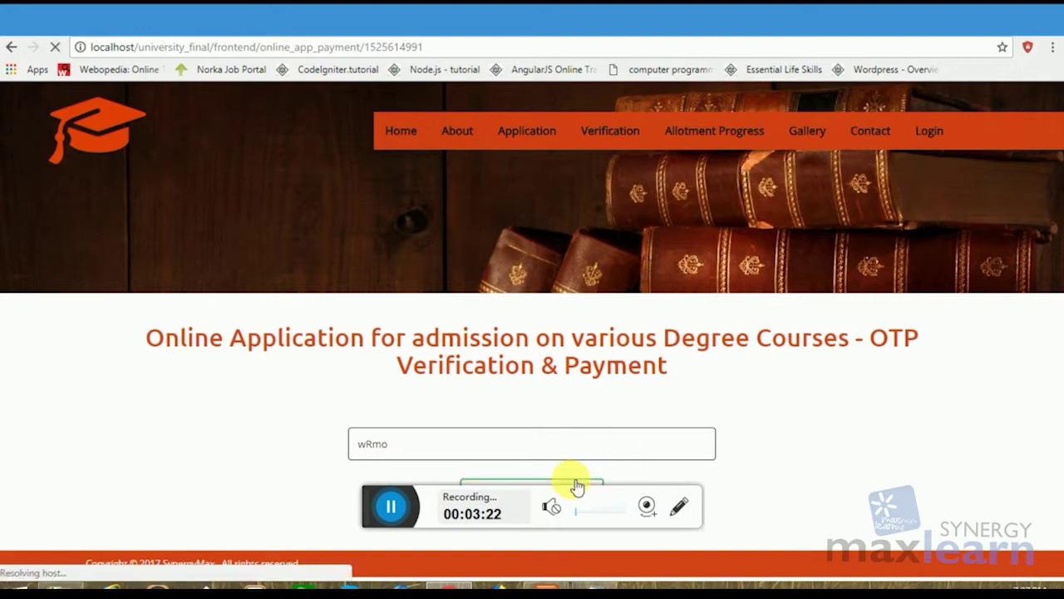
left_click(554, 447)
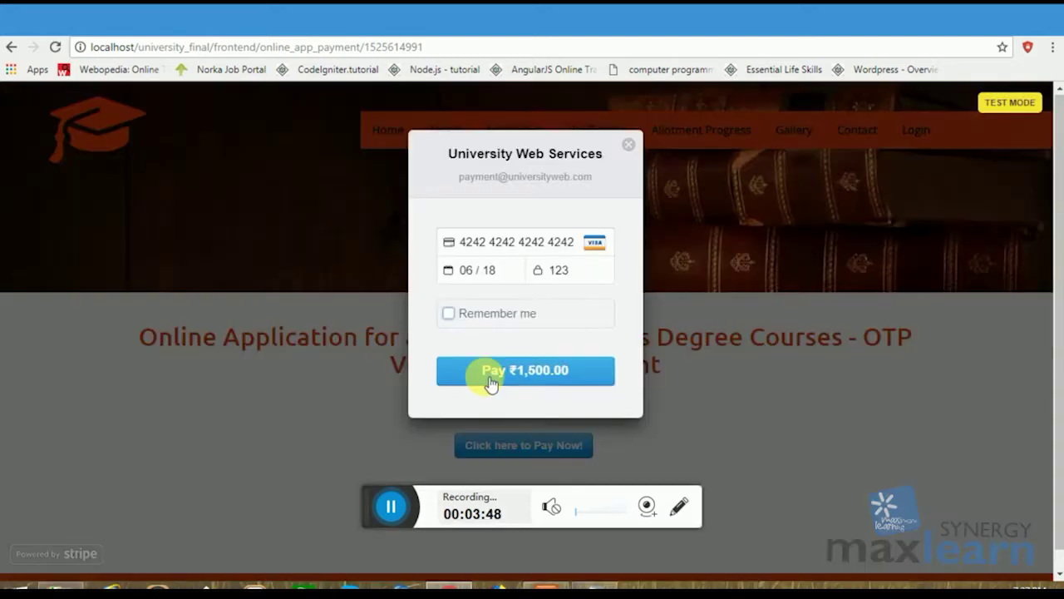
left_click(491, 380)
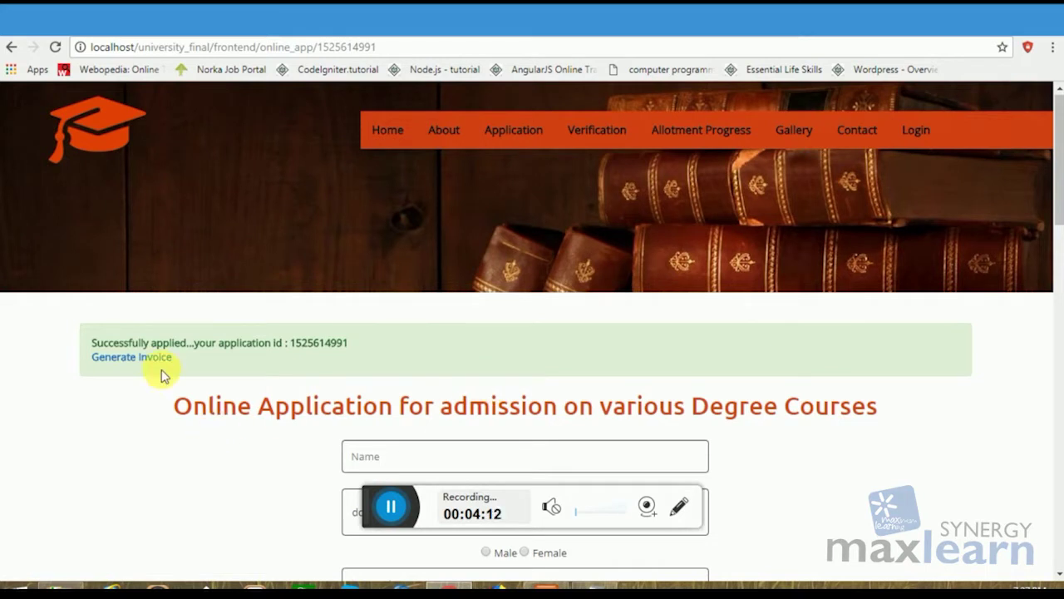
Generate the invoice for the submitted degree application.
left_click(158, 359)
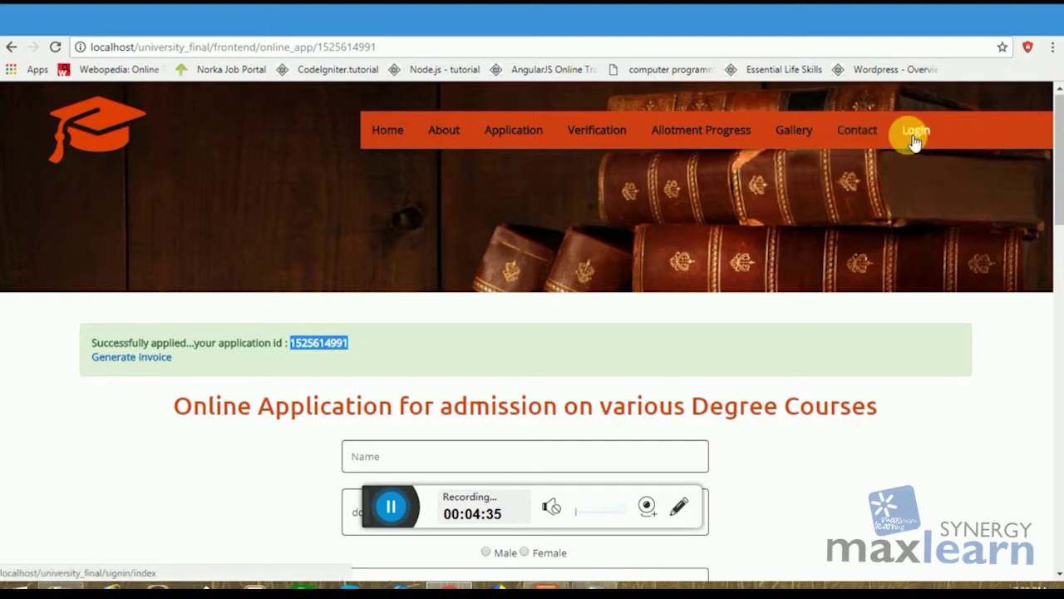
left_click(594, 592)
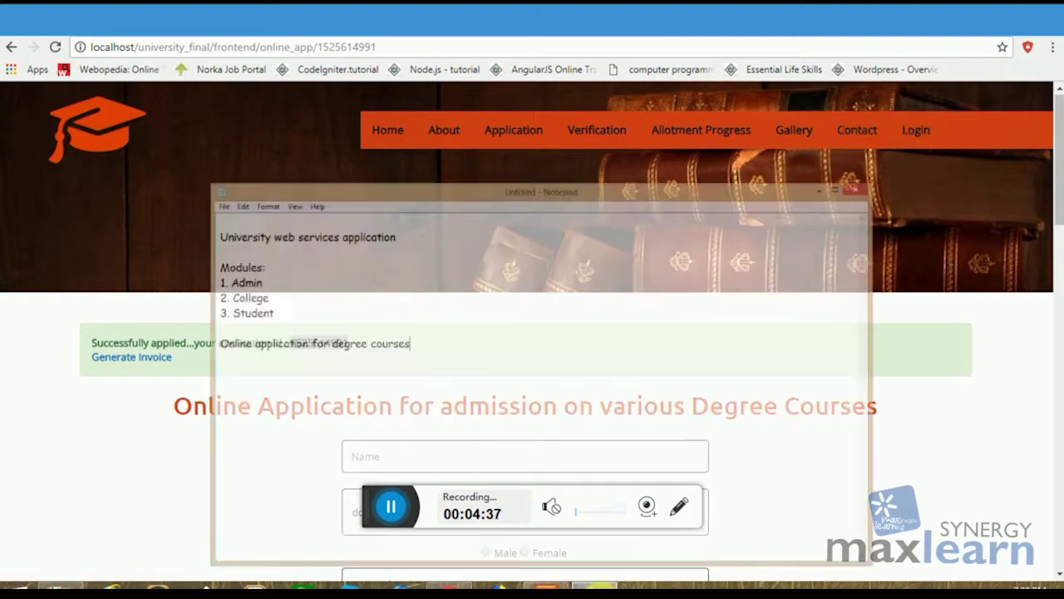
left_click(23, 373)
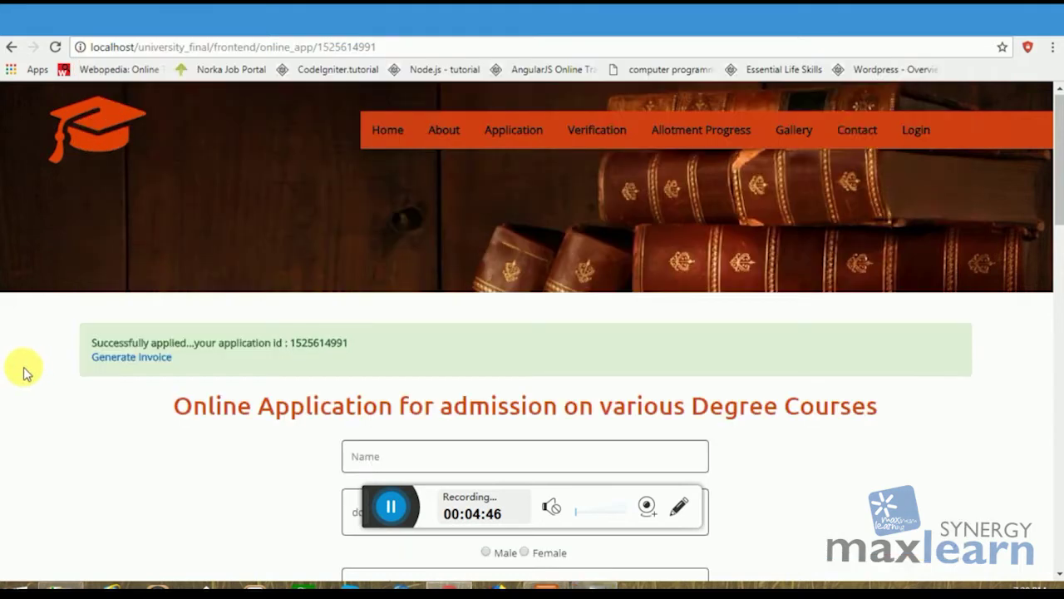
Log in to the Superadmin account and look over the dashboard calendar.
left_click(914, 131)
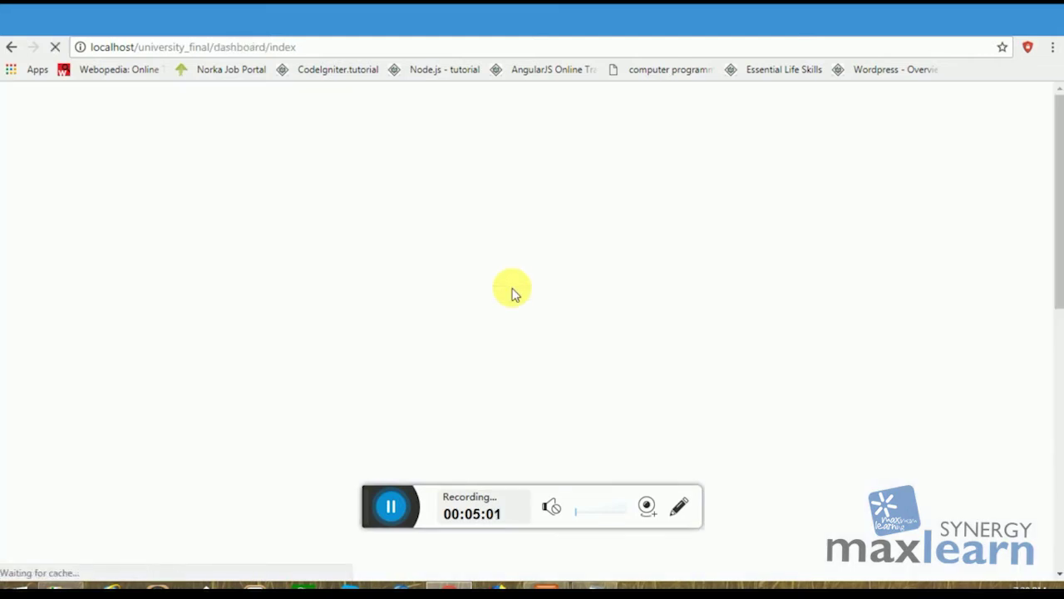
scroll(513, 293, "down", 7)
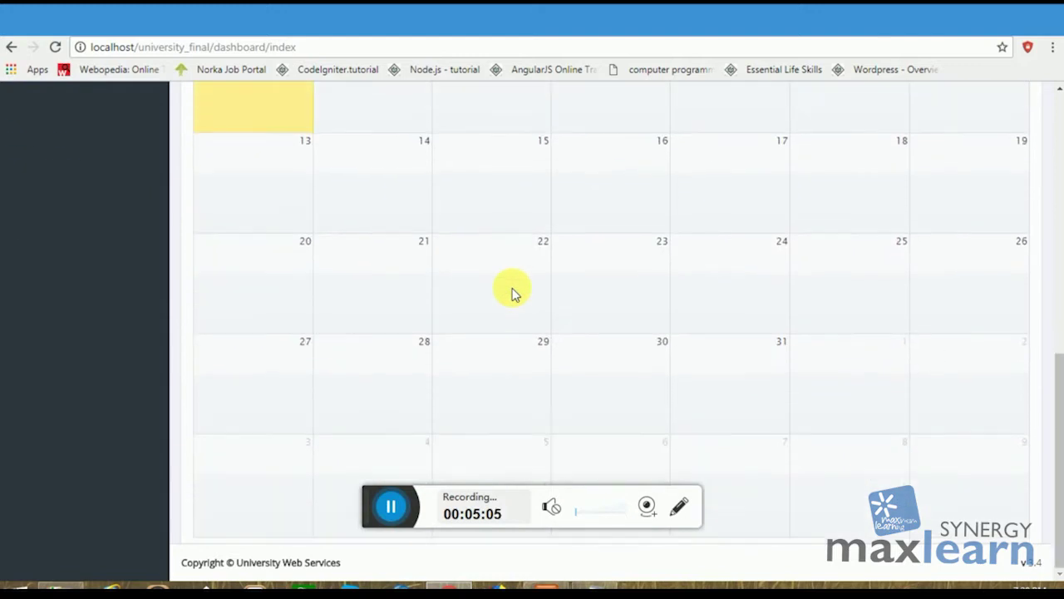
scroll(513, 293, "up", 5)
scroll(513, 293, "up", 3)
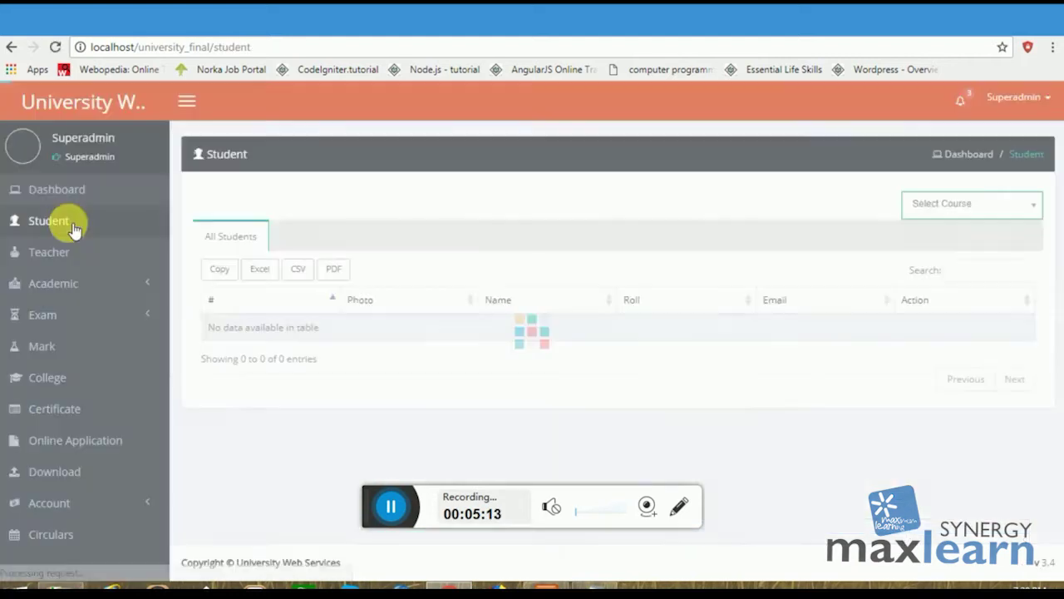
List the BscComputer science students and view those of Semester 5, Semester 1 and Semester 4.
left_click(945, 208)
left_click(925, 269)
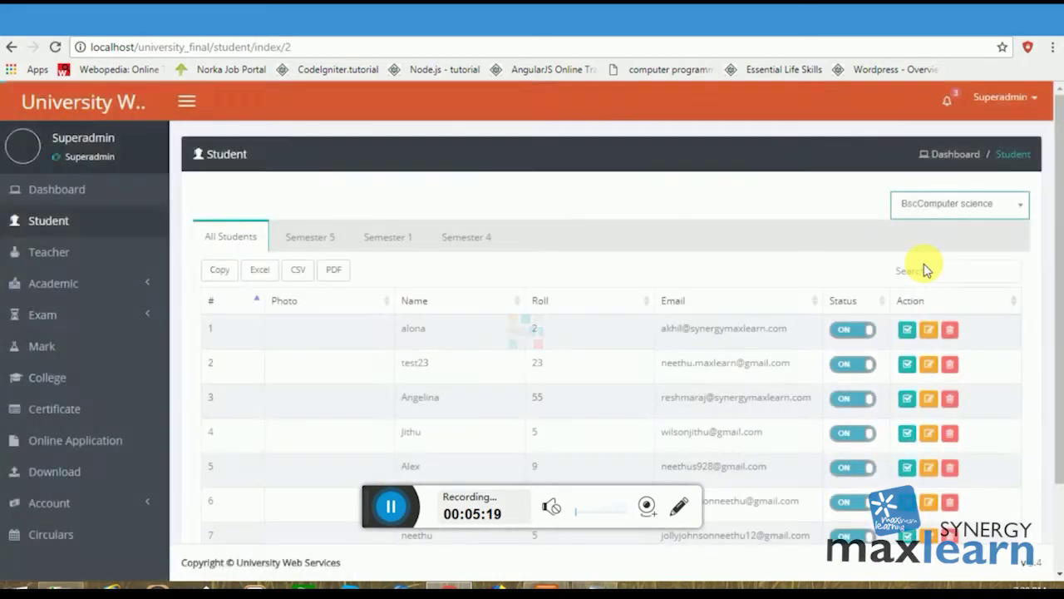
scroll(865, 428, "down", 1)
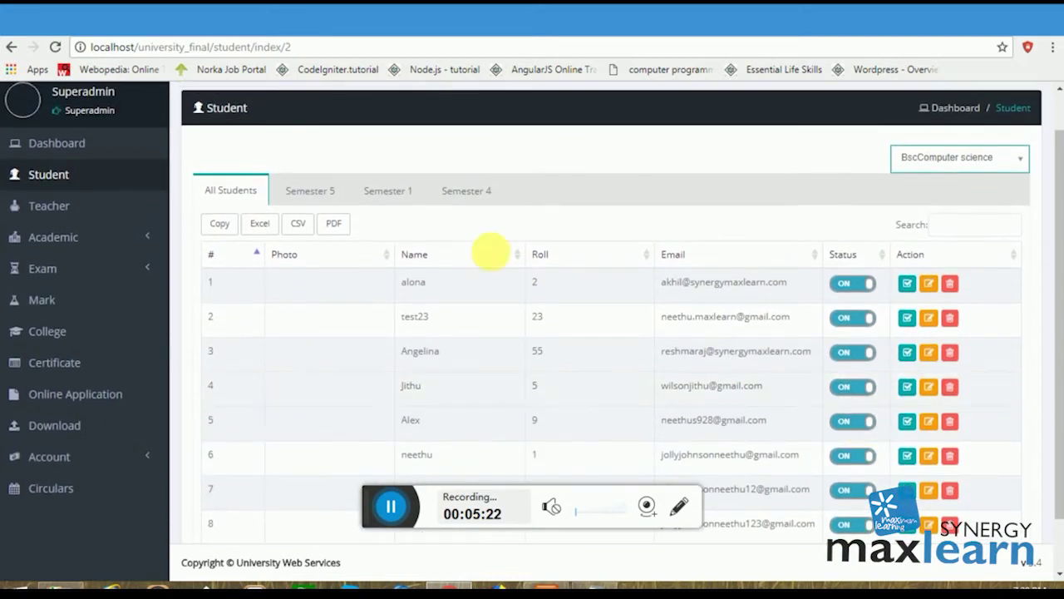
left_click(304, 196)
left_click(386, 240)
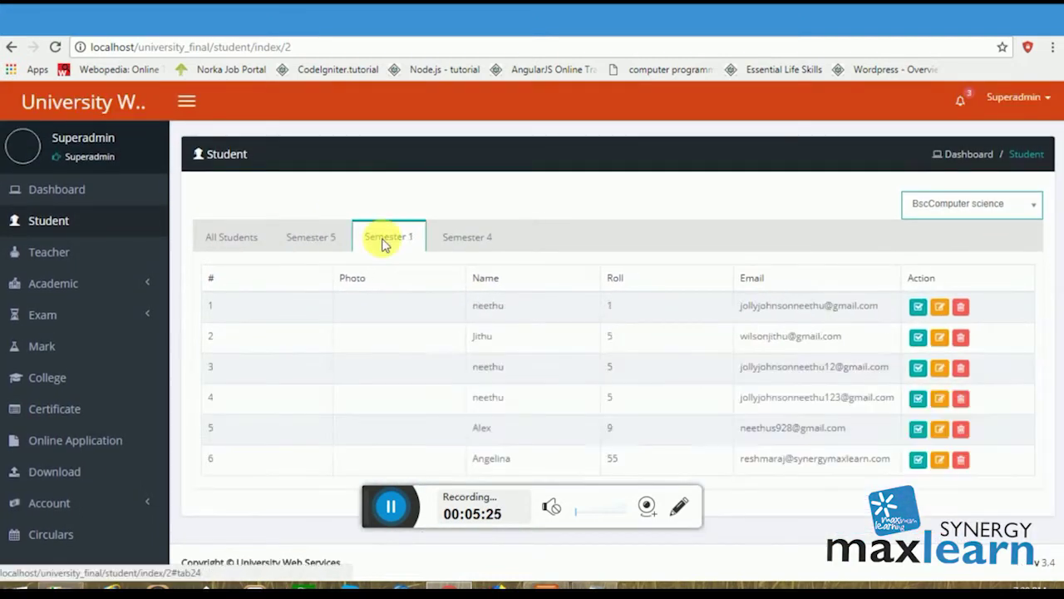
left_click(445, 237)
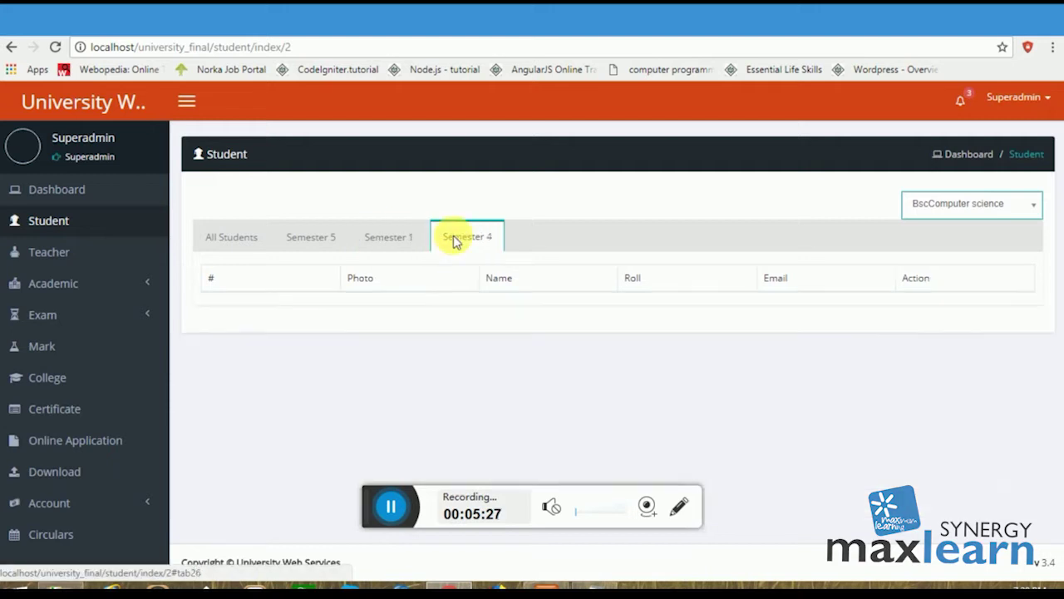
Show the students of the Bsc Electronics course and open the course choices again.
left_click(914, 209)
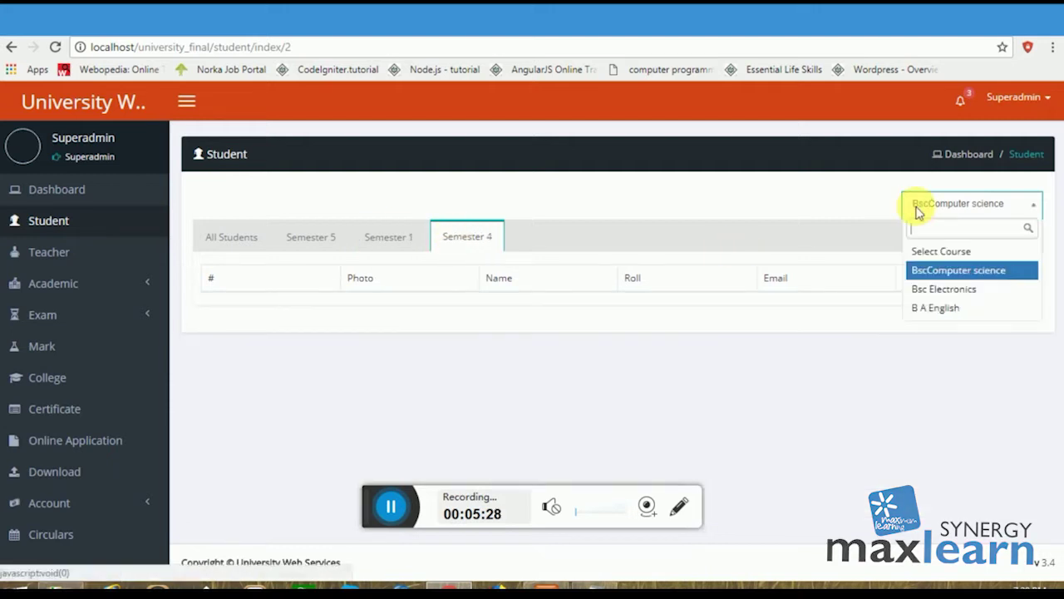
left_click(937, 291)
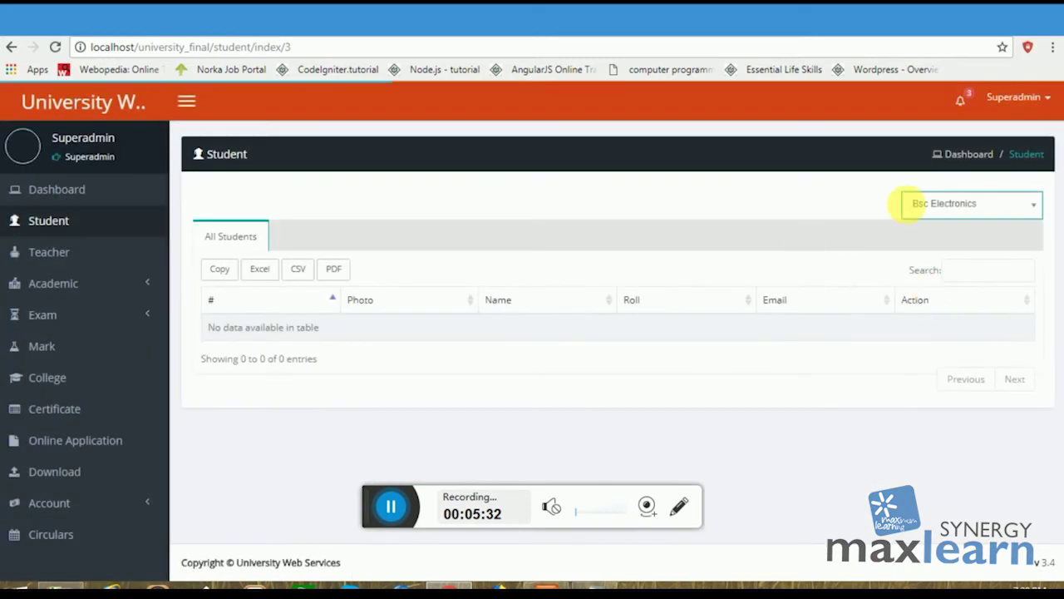
left_click(943, 204)
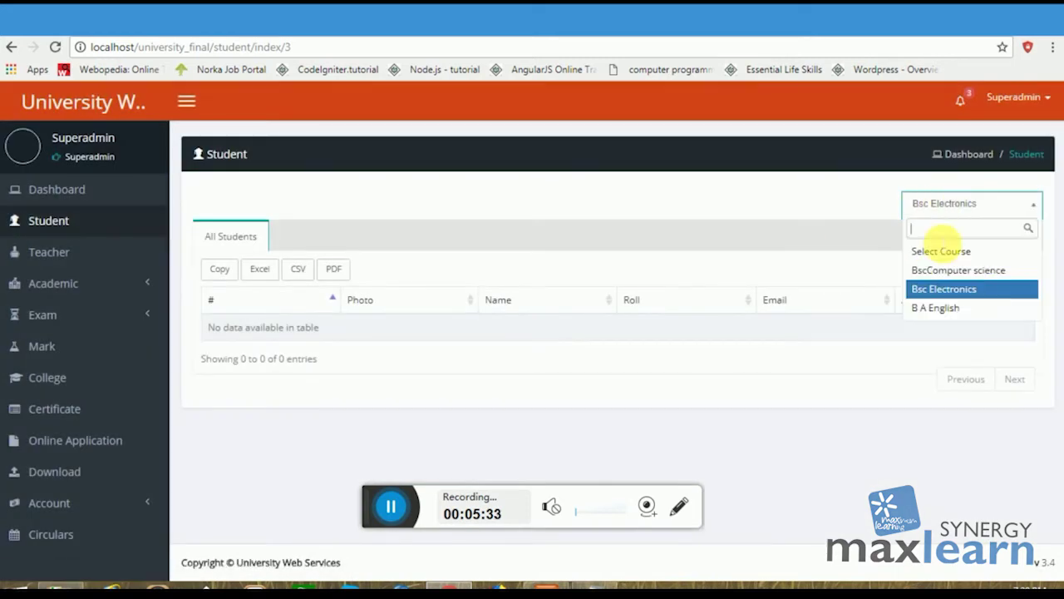
View the teacher records and open the form for adding an academic course.
left_click(44, 260)
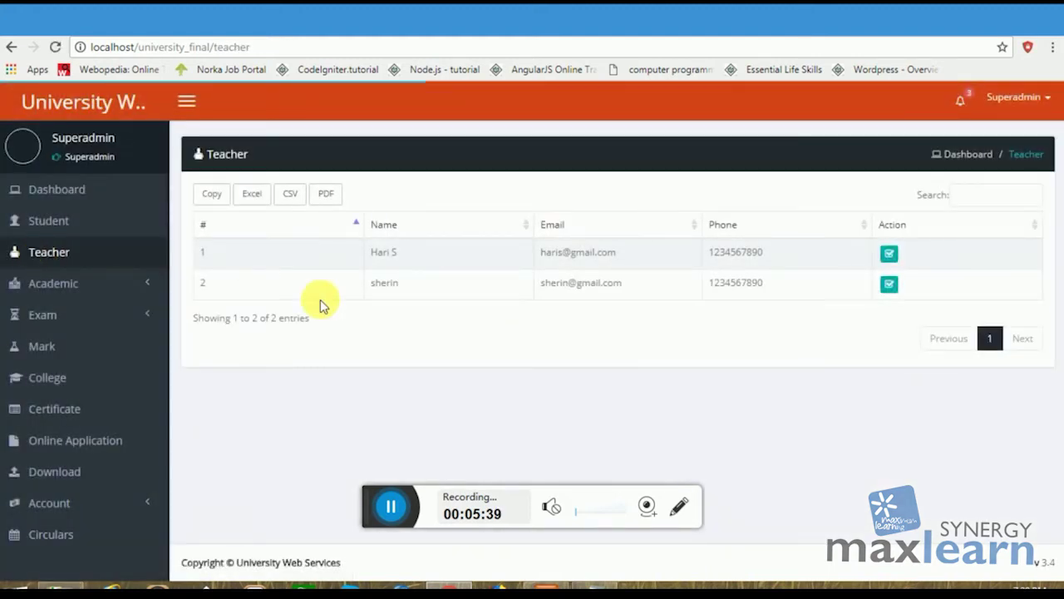
left_click(50, 293)
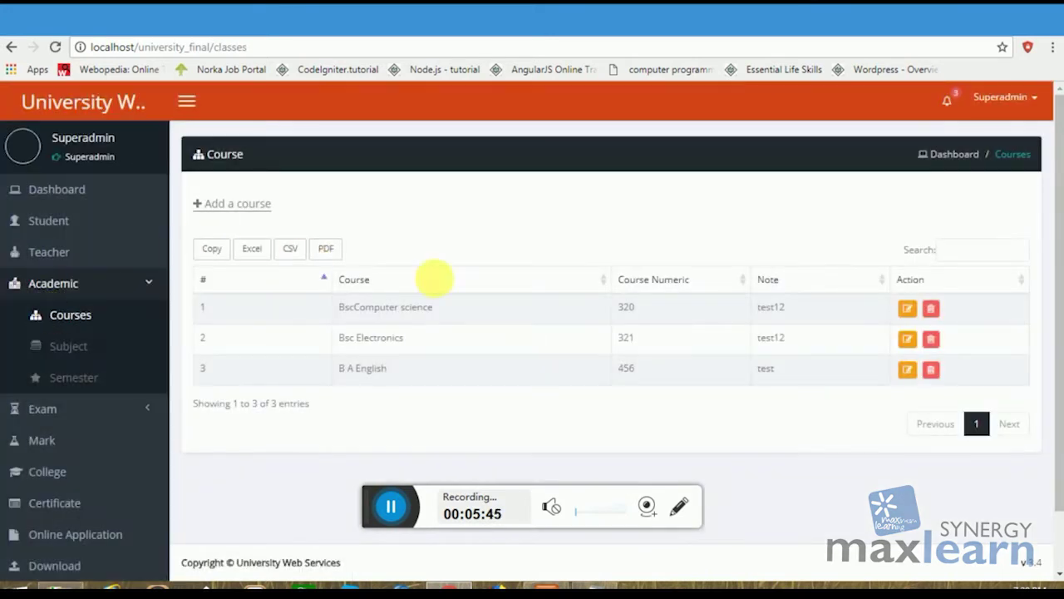
left_click(252, 207)
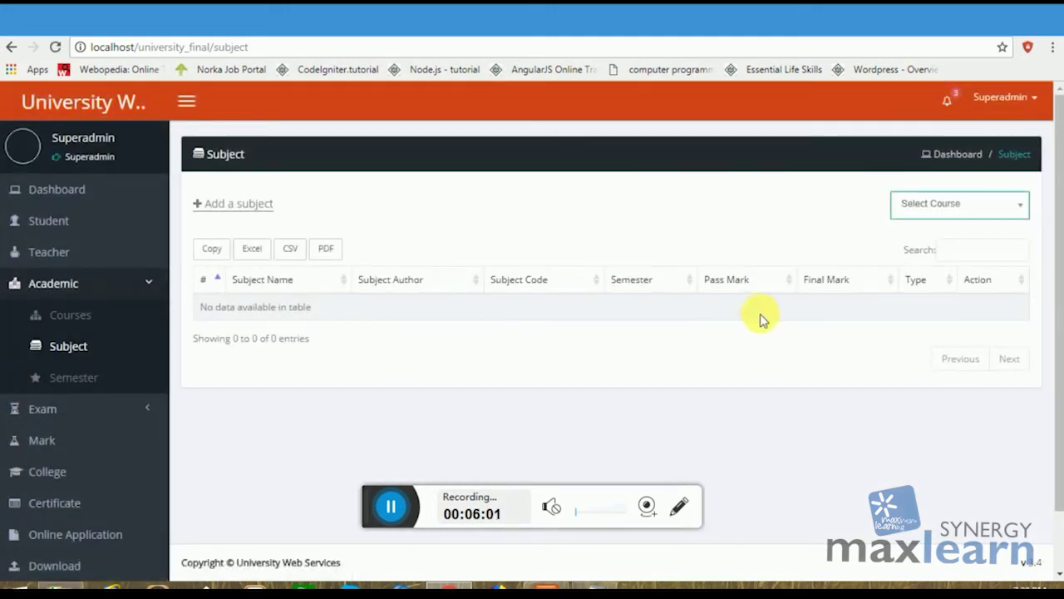
List the BscComputer science subjects and open the blank form for adding a subject.
left_click(934, 204)
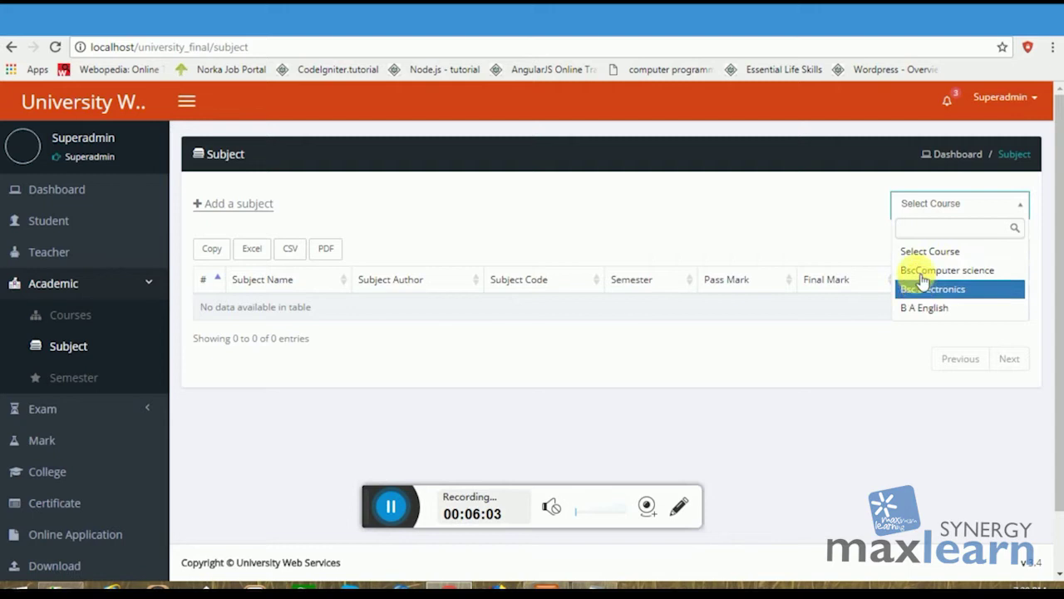
left_click(922, 270)
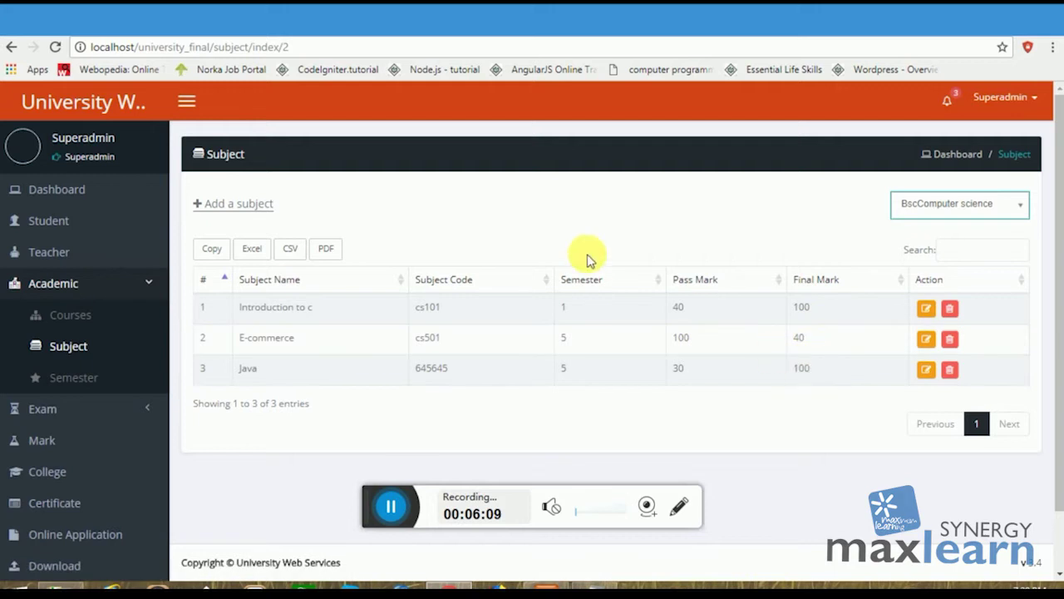
left_click(258, 208)
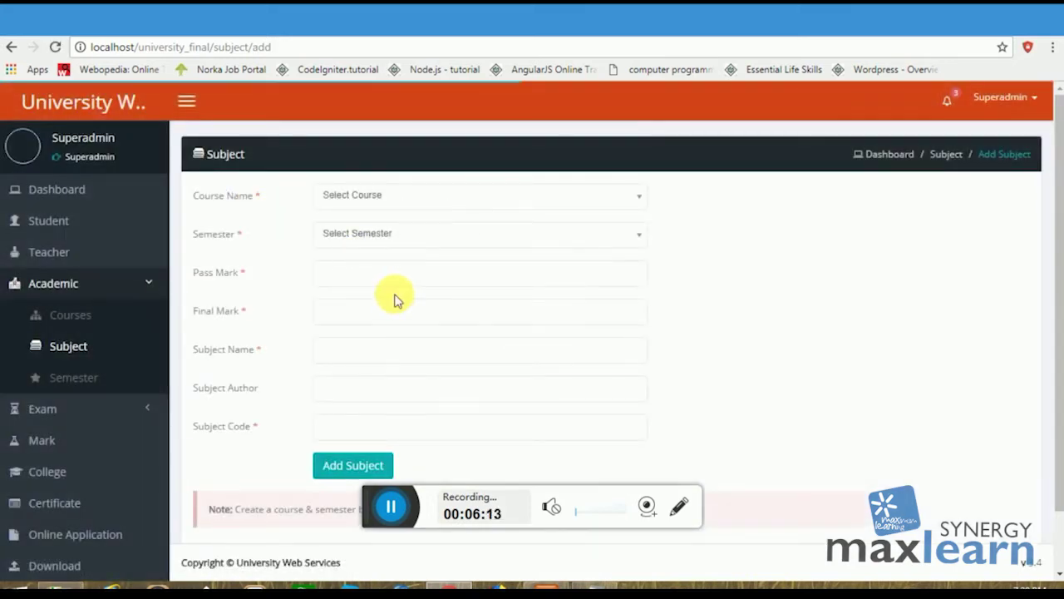
left_click(358, 201)
left_click(359, 202)
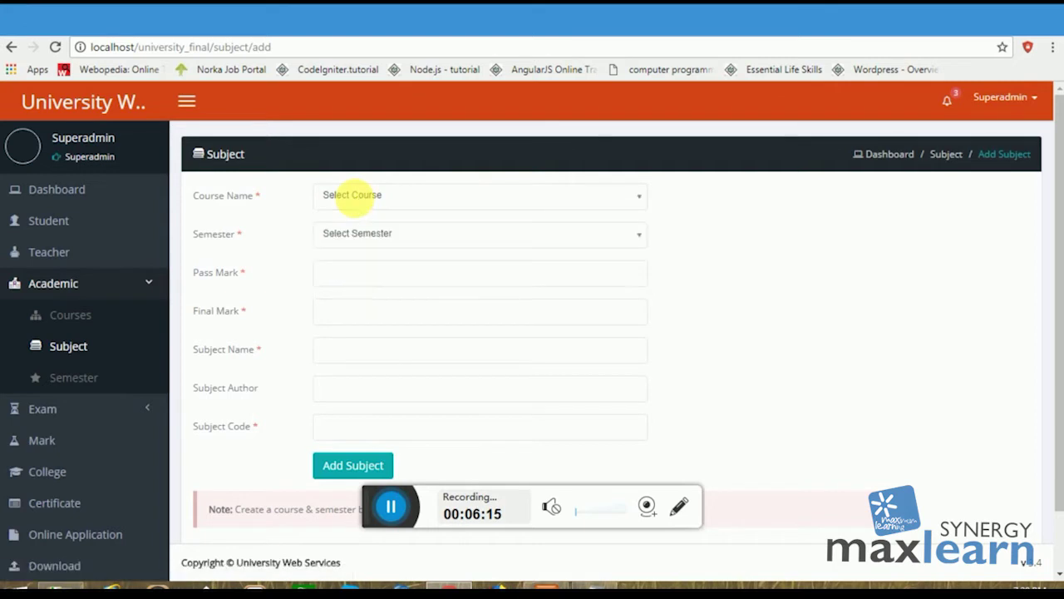
Show the semester choices in the new subject form and close them without choosing one.
left_click(357, 234)
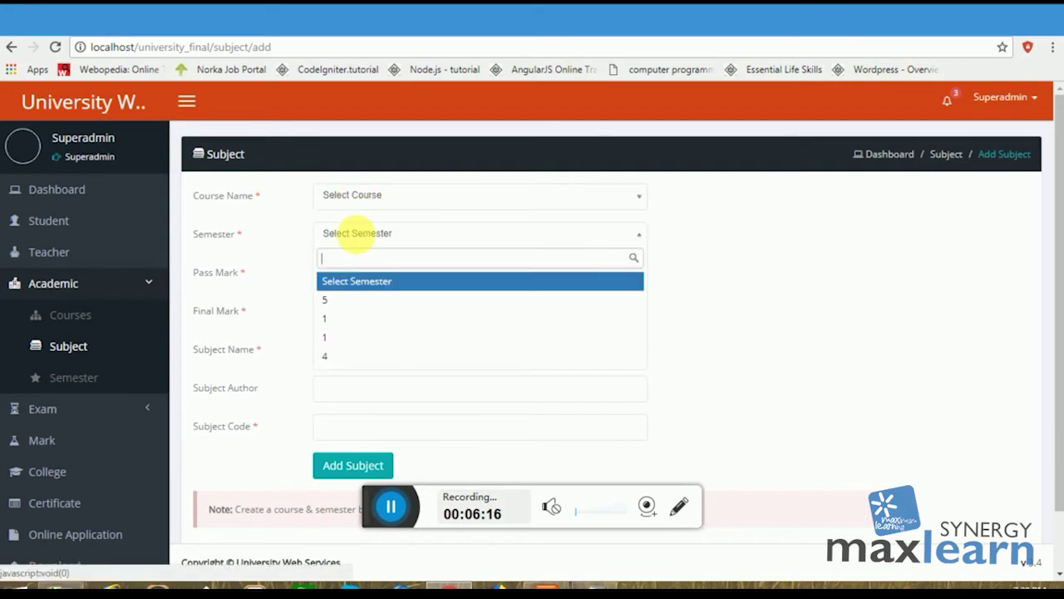
left_click(362, 239)
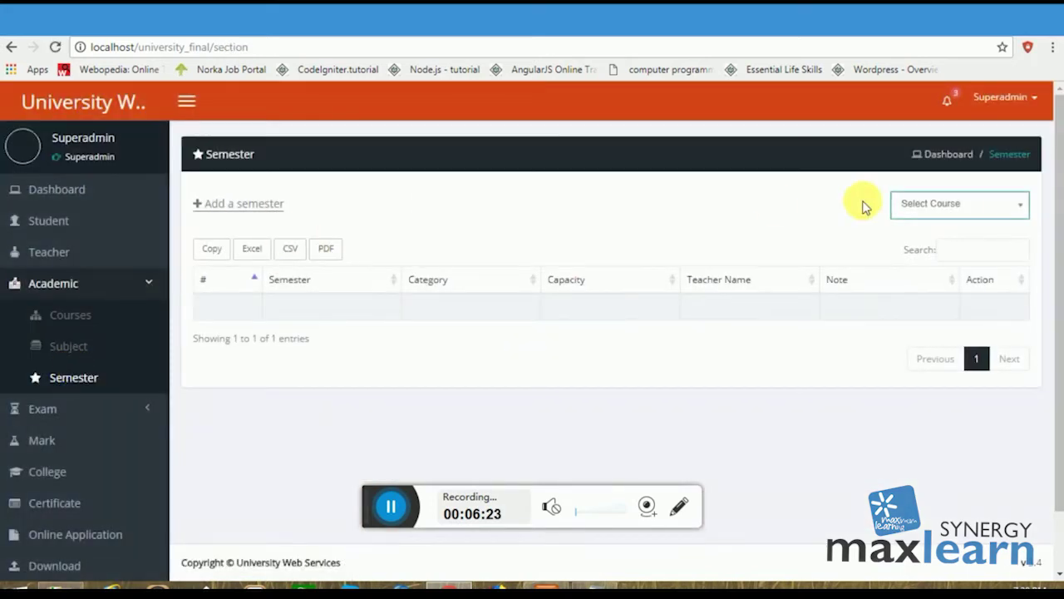
List the semesters of the BscComputer science course, followed by those of B A English.
left_click(964, 210)
left_click(940, 271)
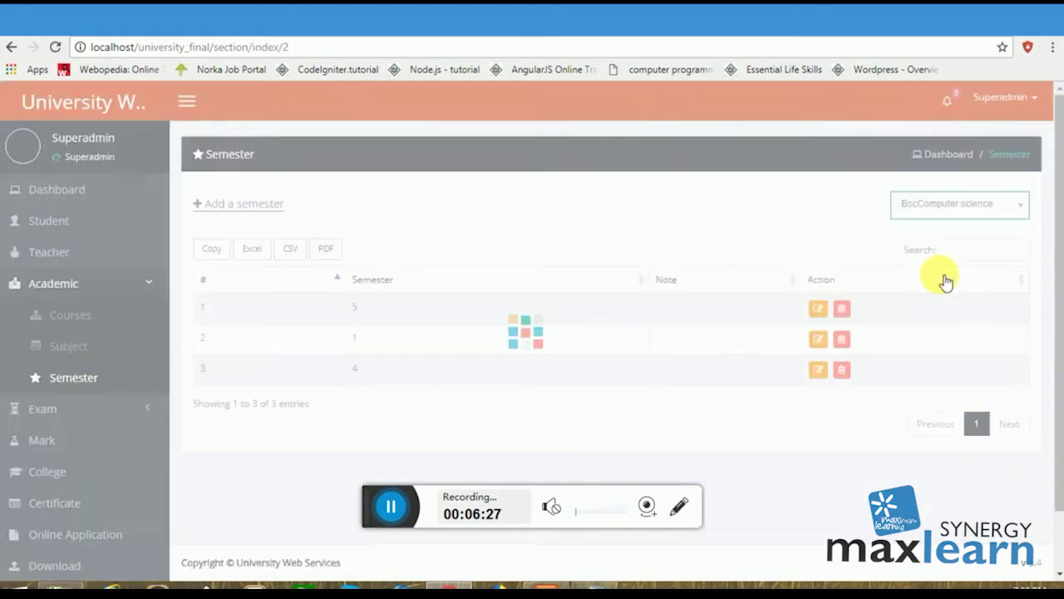
left_click(963, 208)
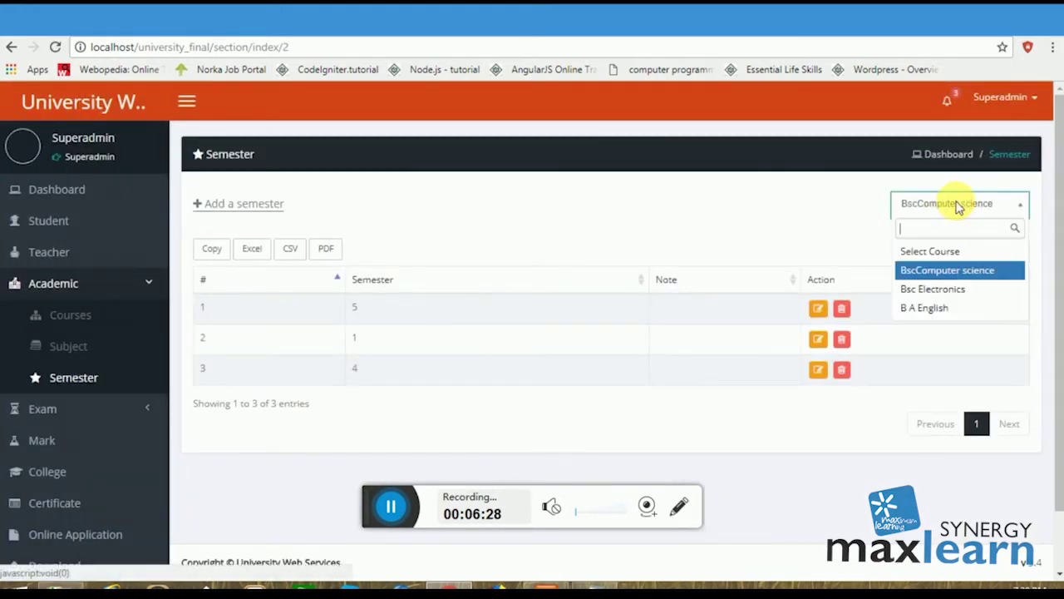
left_click(957, 306)
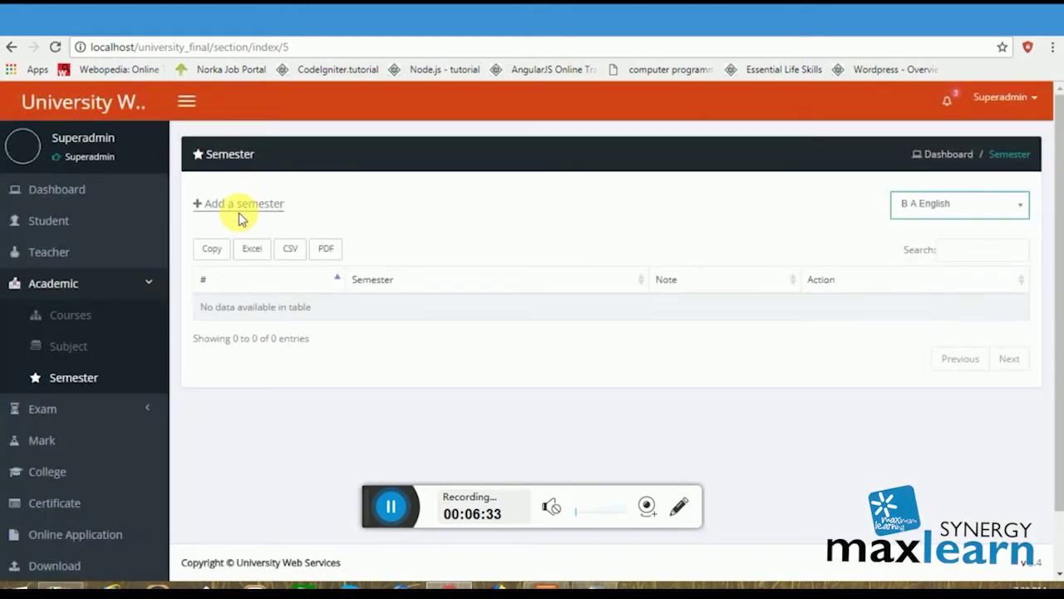
Open the blank form for adding a semester and check its course choices without selecting one.
left_click(236, 205)
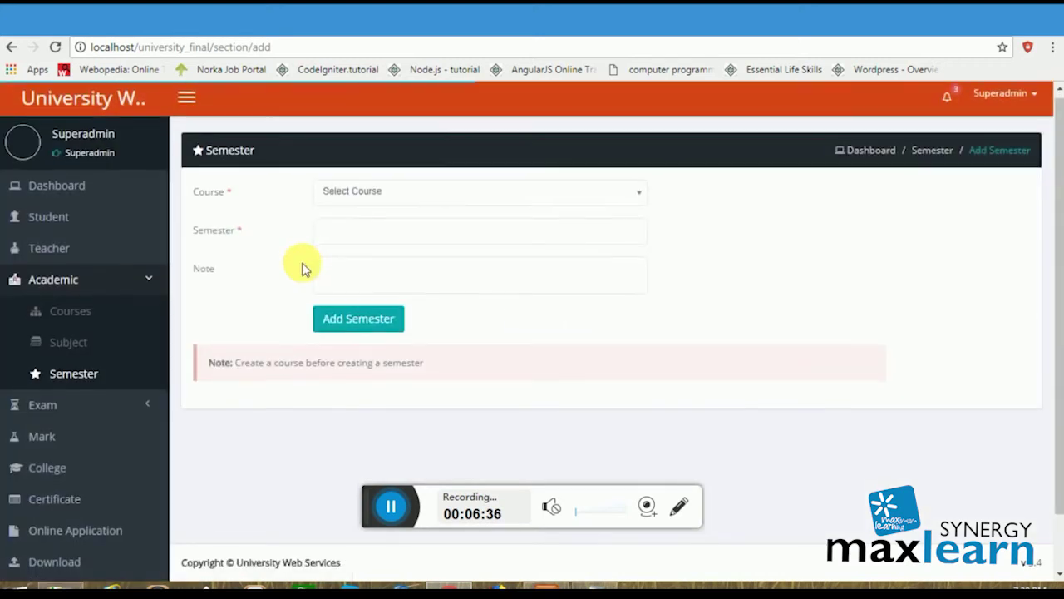
left_click(353, 200)
left_click(353, 201)
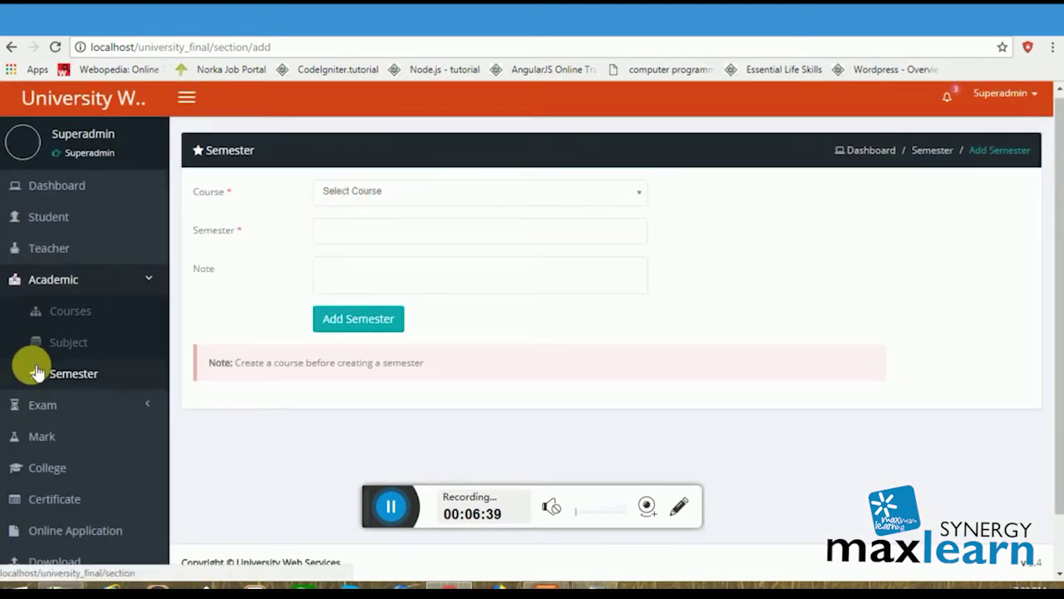
View the exam list and open the blank form for adding an exam.
left_click(40, 405)
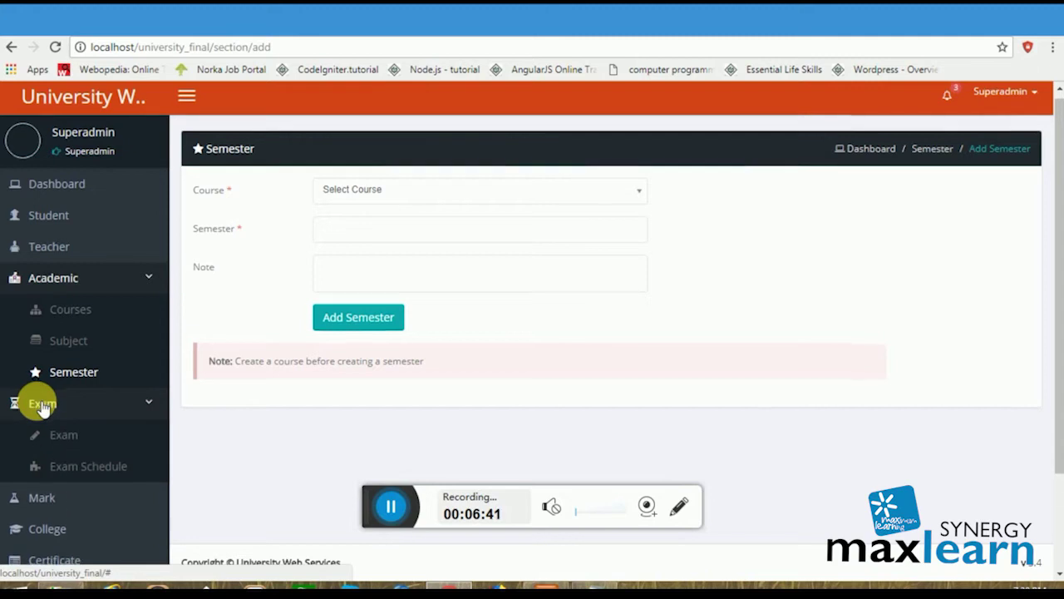
scroll(42, 407, "down", 2)
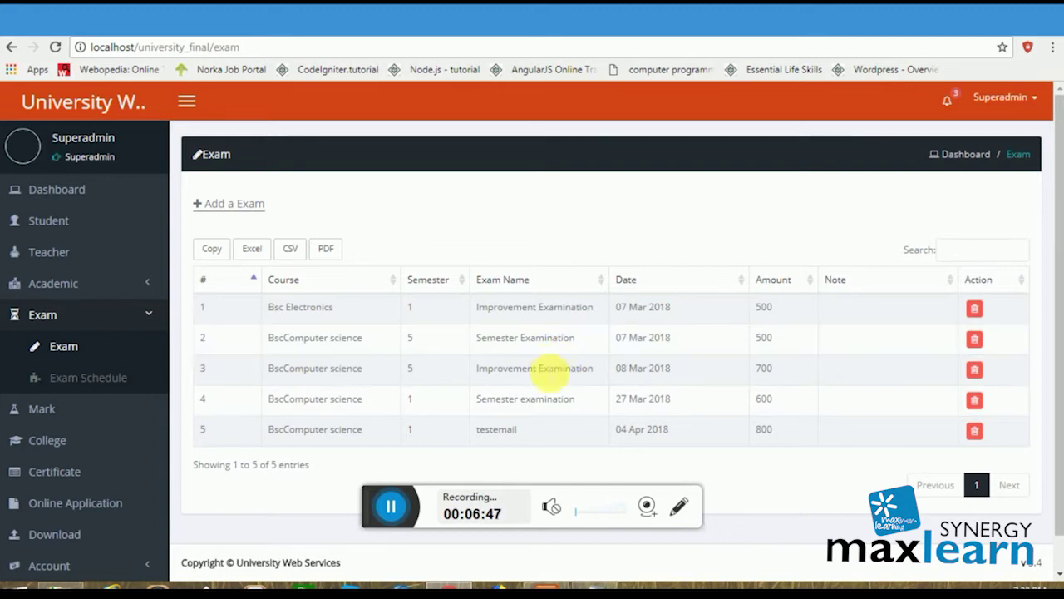
left_click(250, 208)
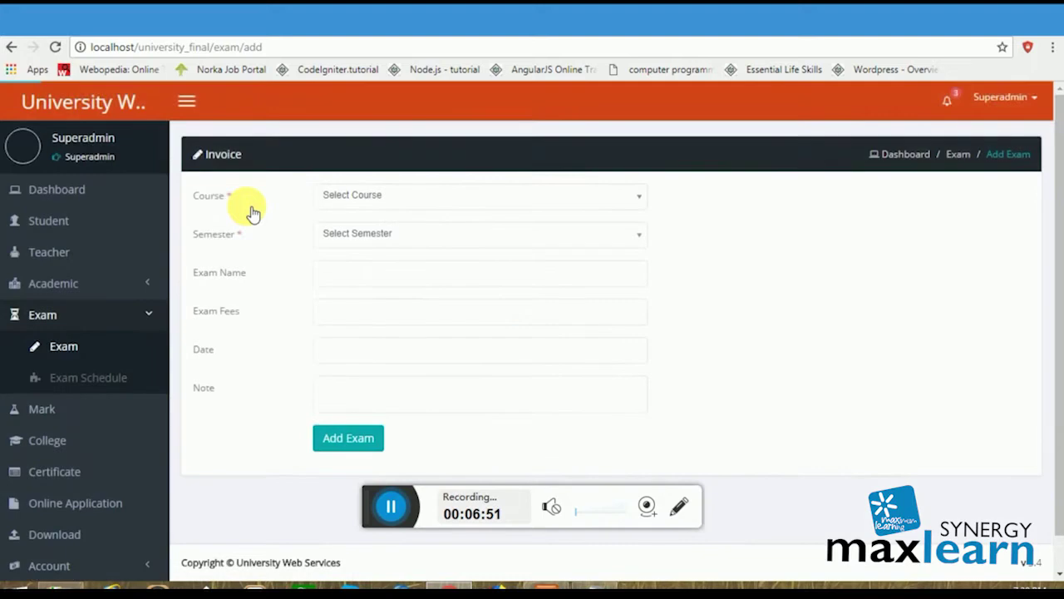
scroll(249, 209, "down", 1)
scroll(254, 214, "up", 1)
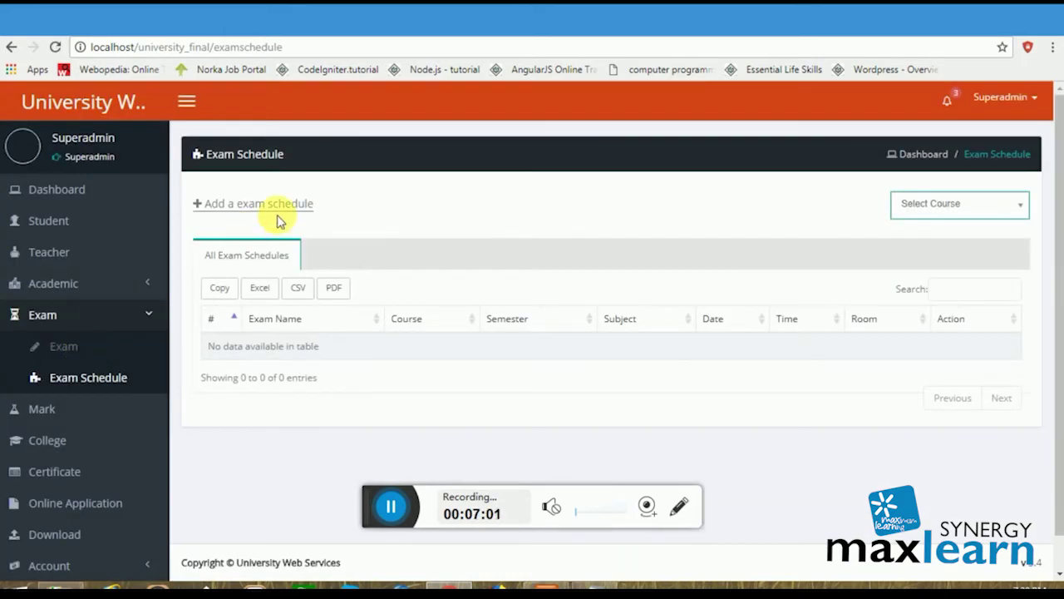
Open the blank form for adding an exam schedule and look over its fields.
left_click(270, 212)
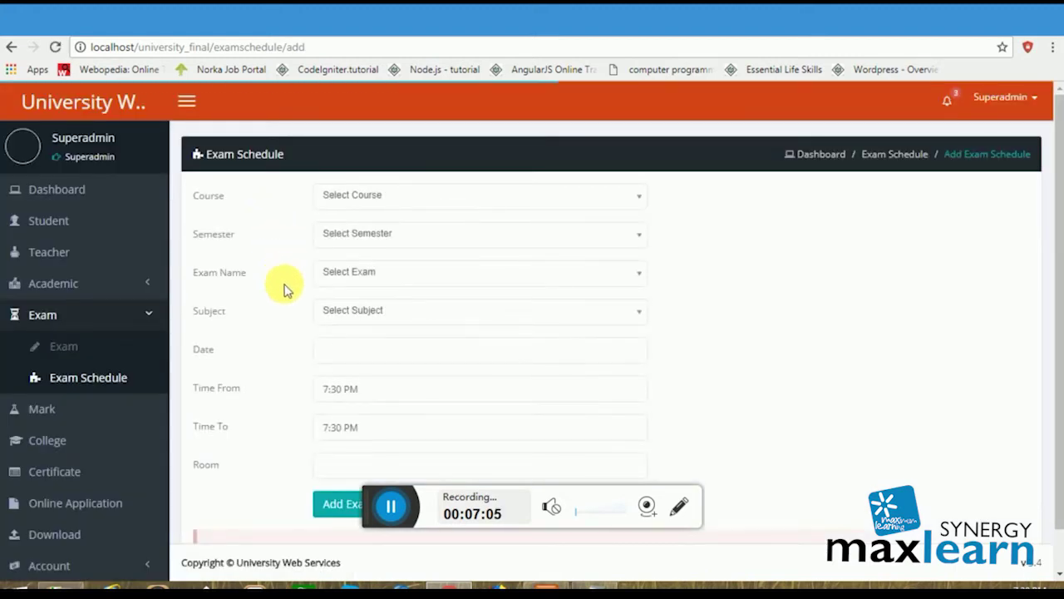
scroll(283, 289, "down", 1)
scroll(283, 288, "up", 1)
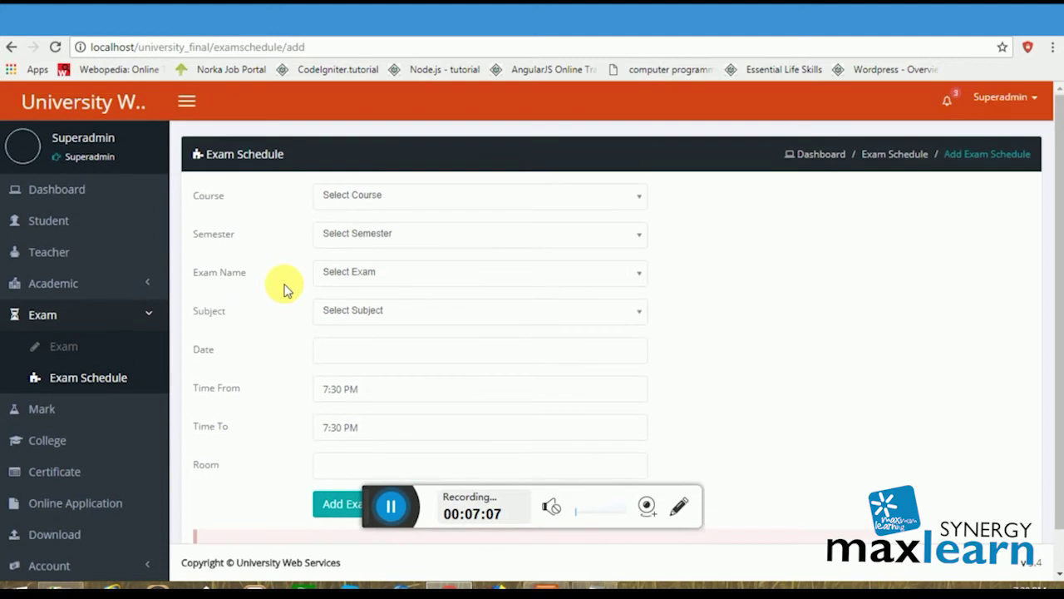
scroll(284, 289, "down", 1)
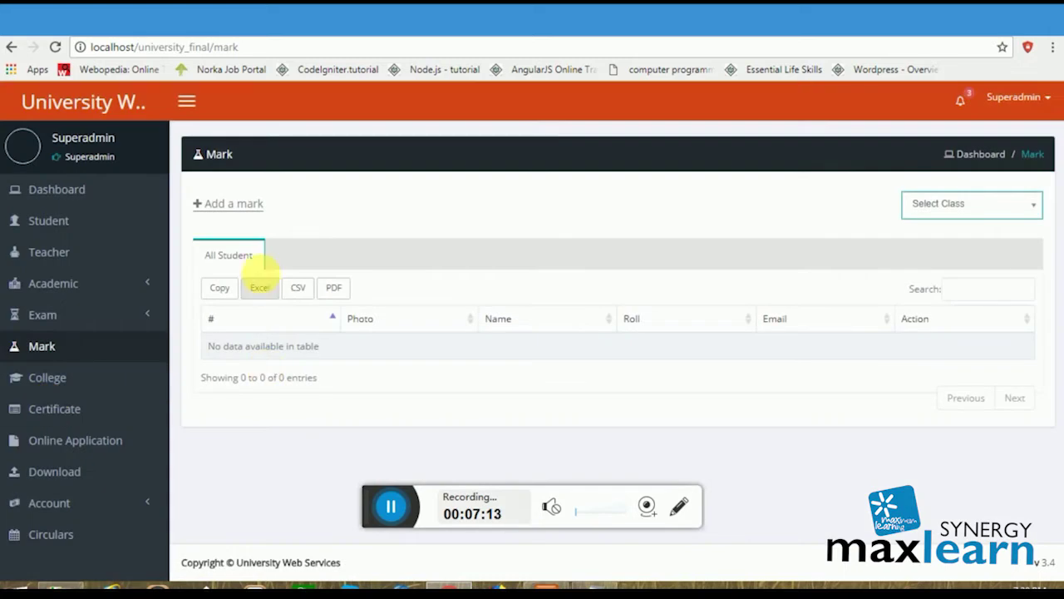
List the BscComputer science students in the mark records and open one student's mark details.
left_click(923, 203)
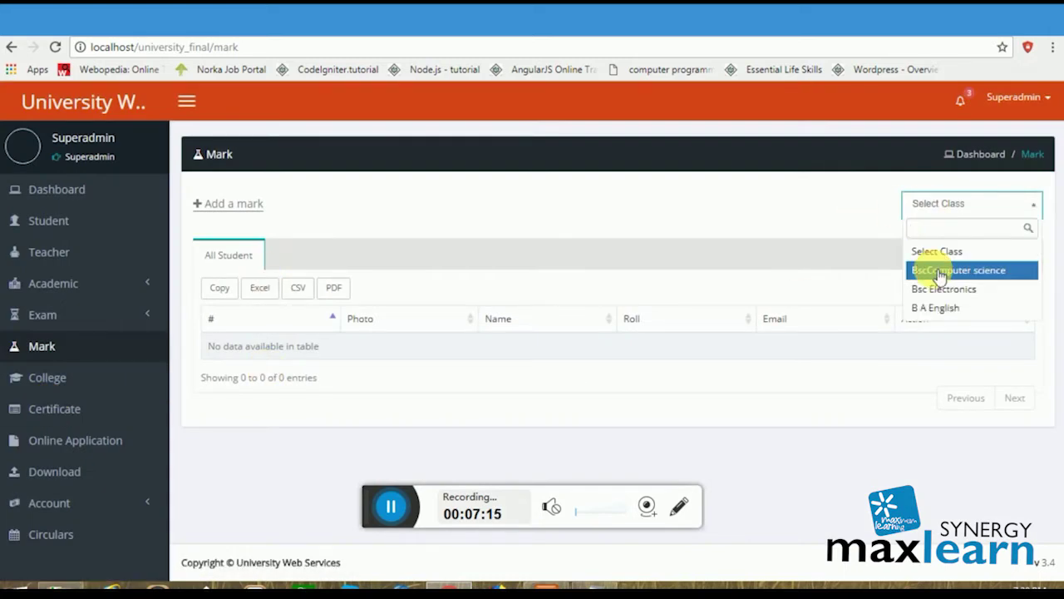
left_click(924, 271)
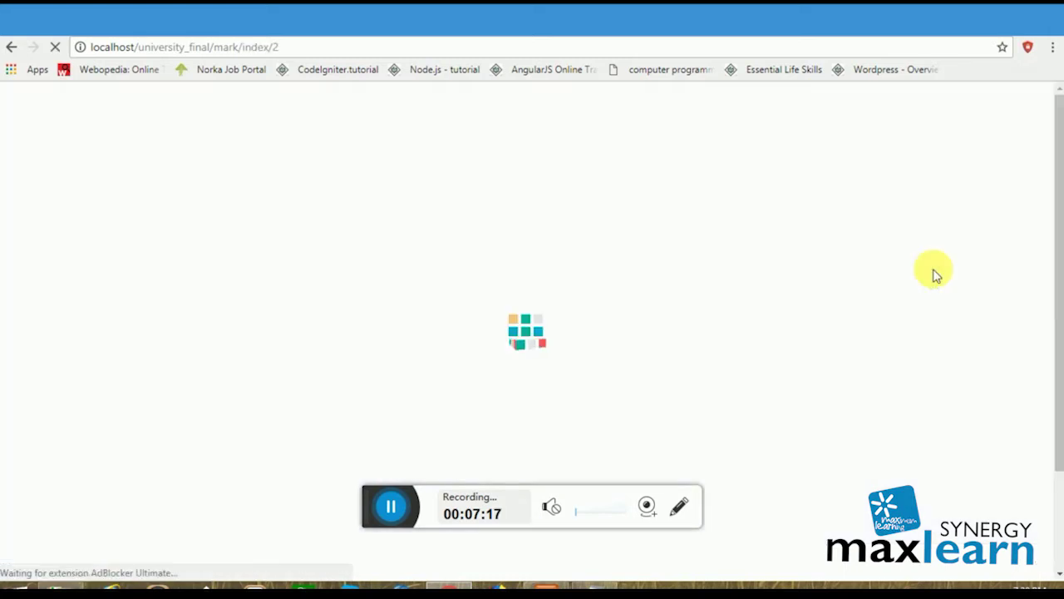
scroll(749, 324, "down", 2)
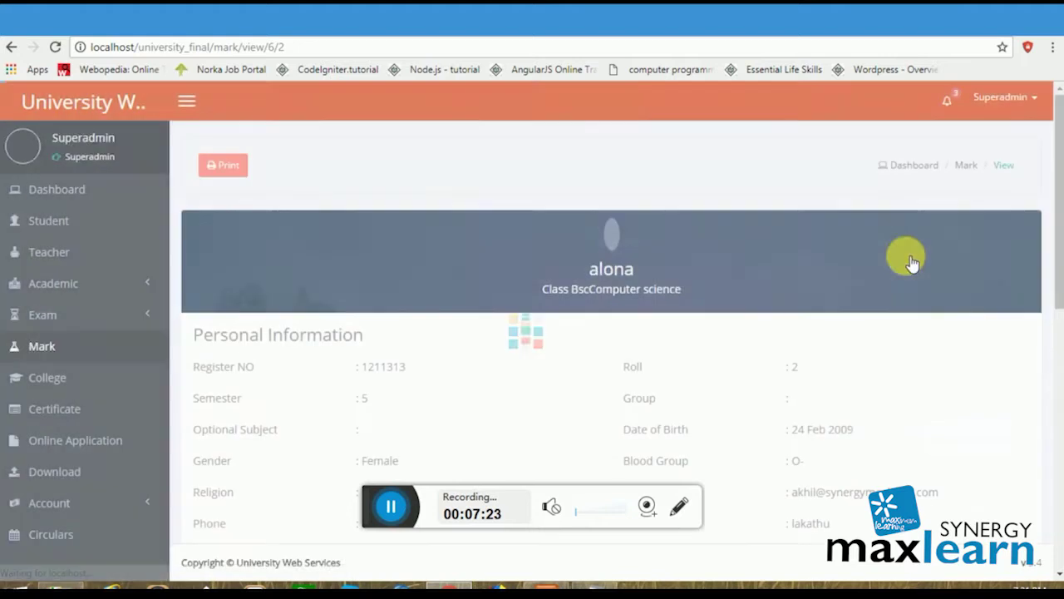
Examine the student's personal information and the marks for the Semester Examination and Improvement Examination.
scroll(675, 274, "down", 2)
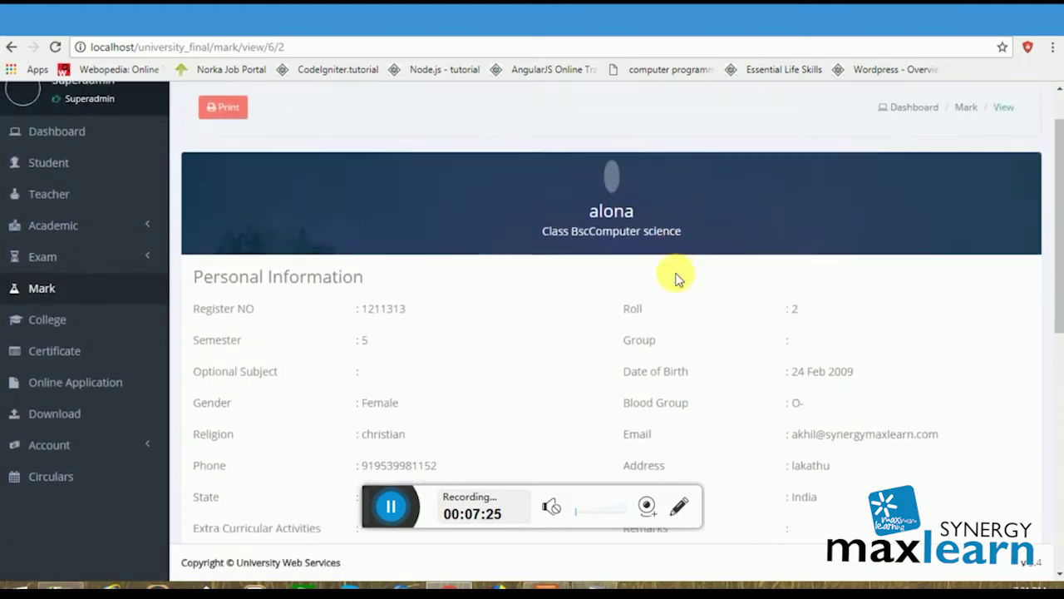
scroll(675, 279, "down", 4)
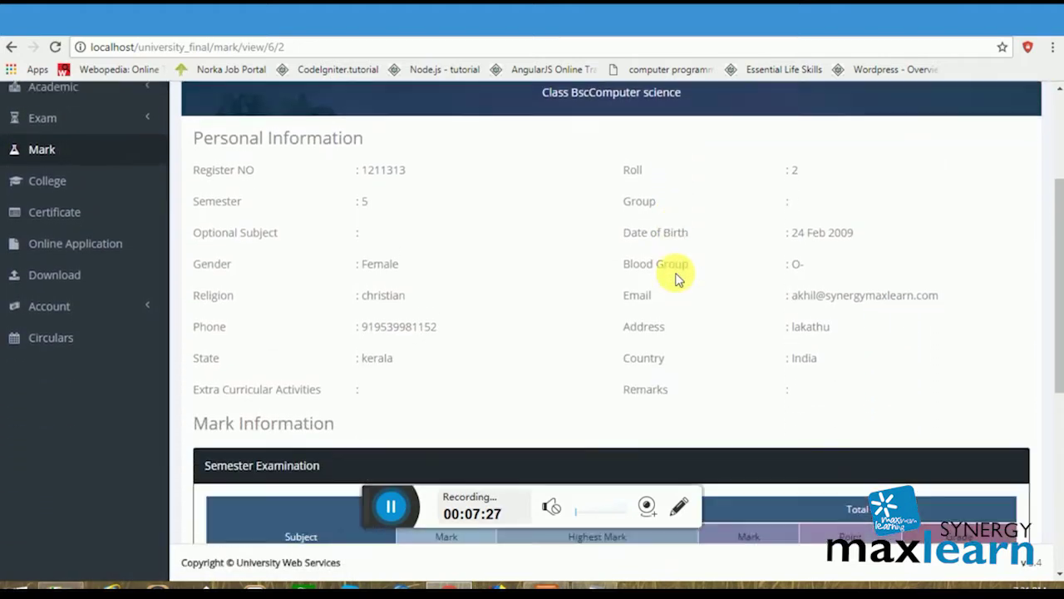
scroll(675, 277, "down", 1)
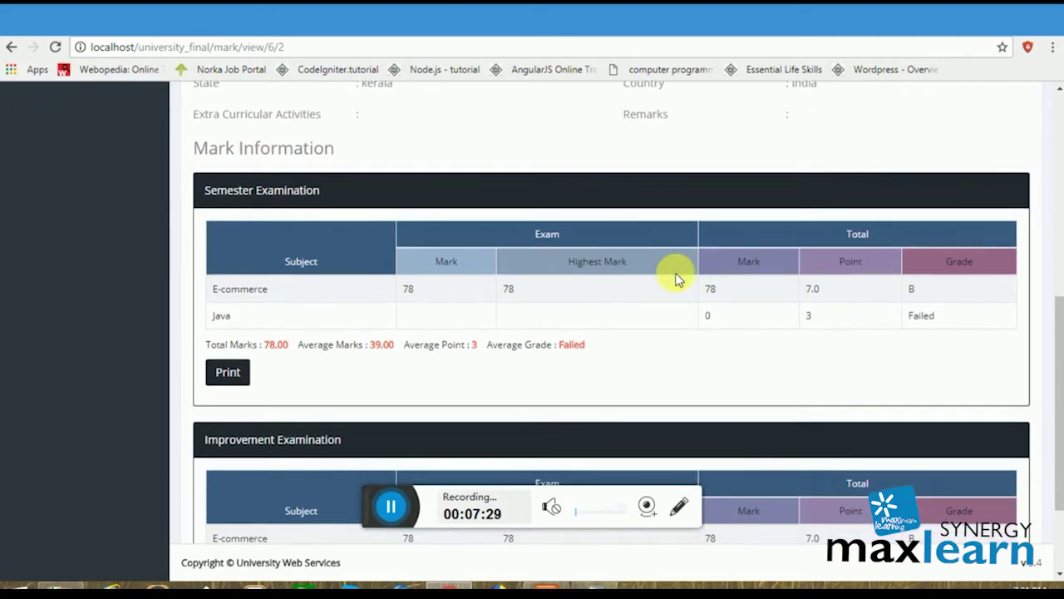
scroll(675, 278, "down", 2)
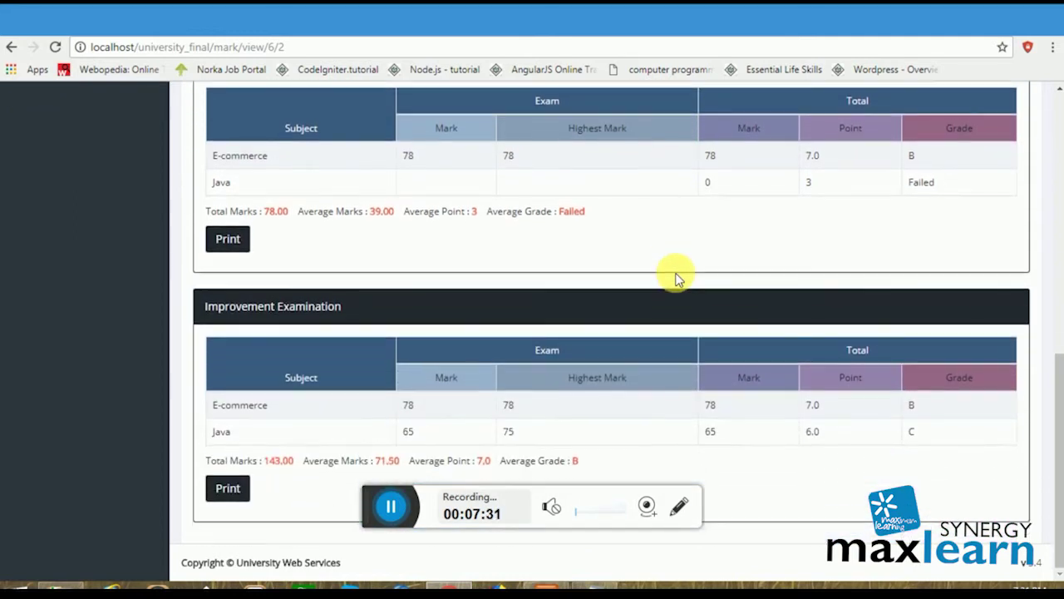
scroll(675, 278, "up", 3)
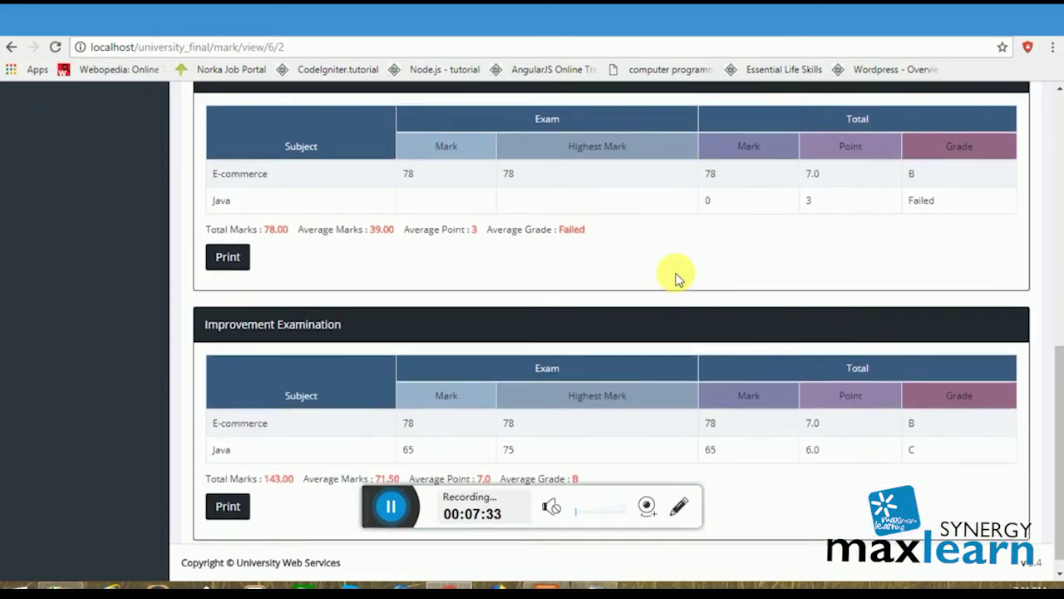
scroll(675, 278, "up", 4)
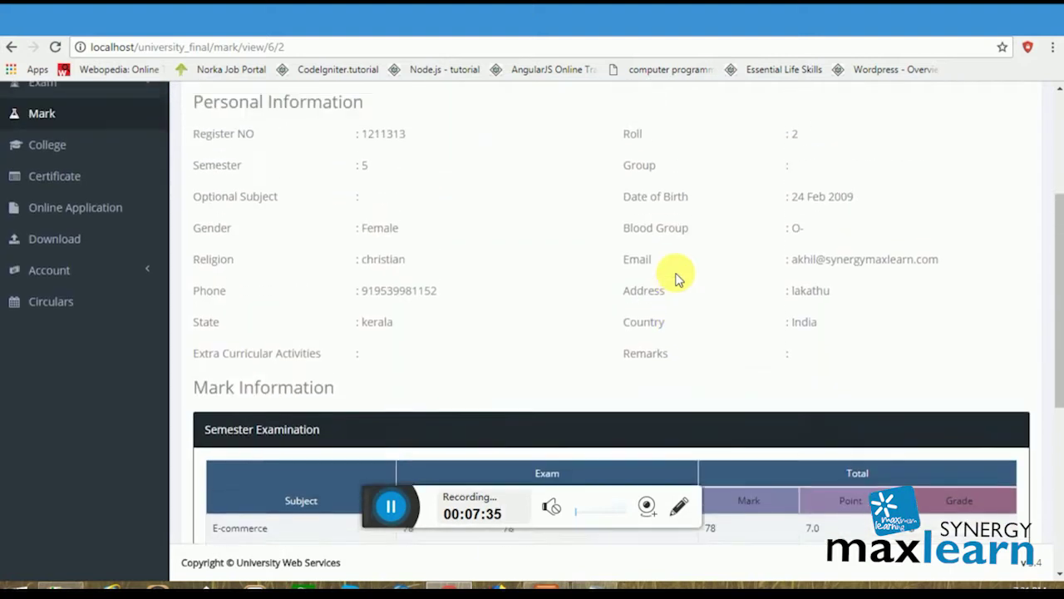
scroll(682, 278, "up", 1)
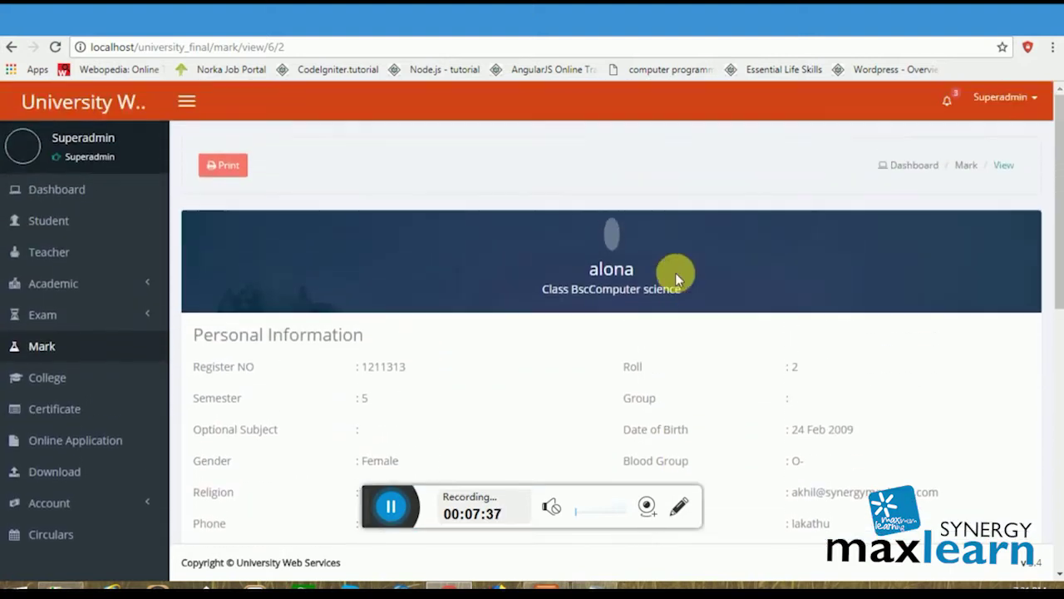
Preview both pages of the student's printable mark report and cancel printing.
left_click(223, 163)
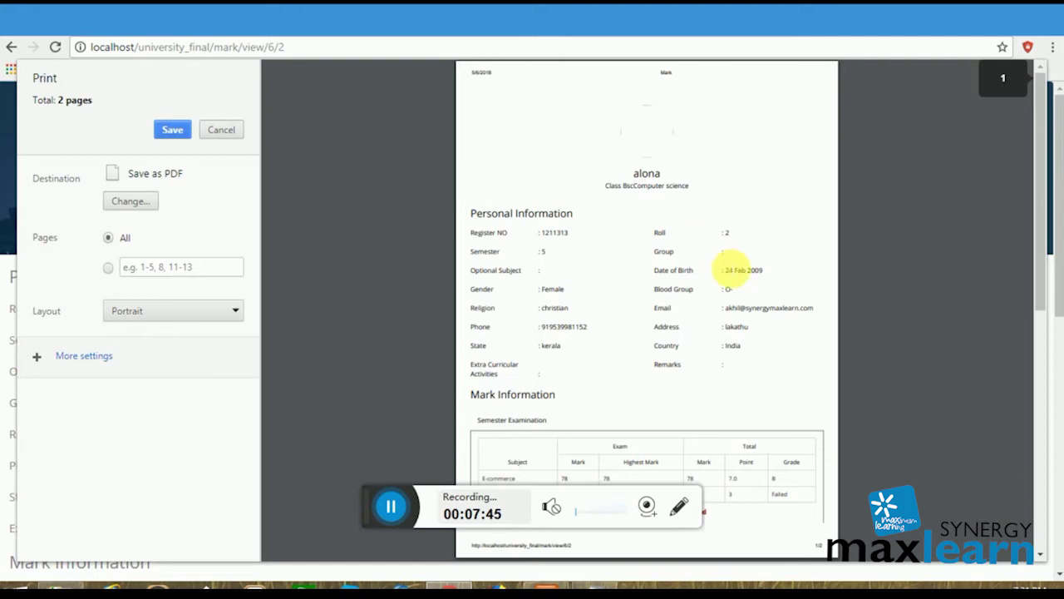
scroll(730, 268, "down", 3)
scroll(730, 268, "down", 3)
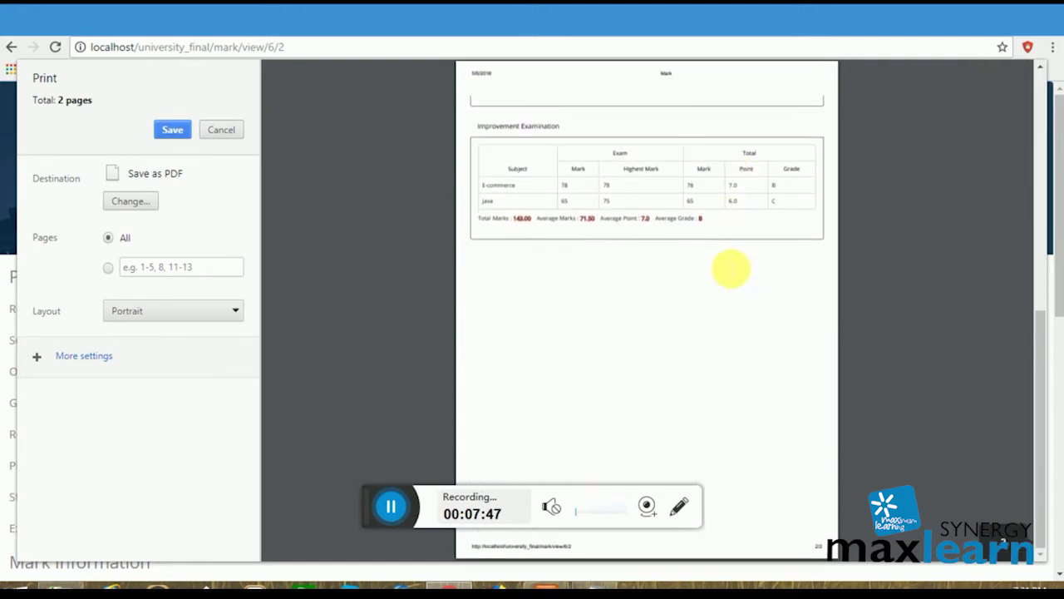
left_click(212, 131)
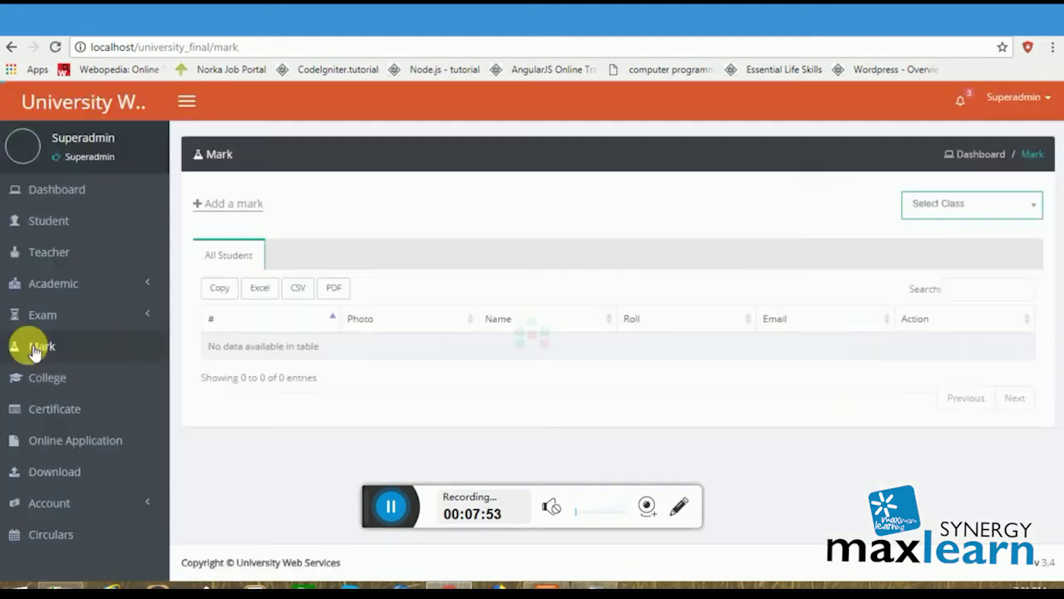
Load the mark entry sheet for BscComputer science, semester 1, Semester examination, subject Introduction to c, and look through its student rows.
left_click(243, 210)
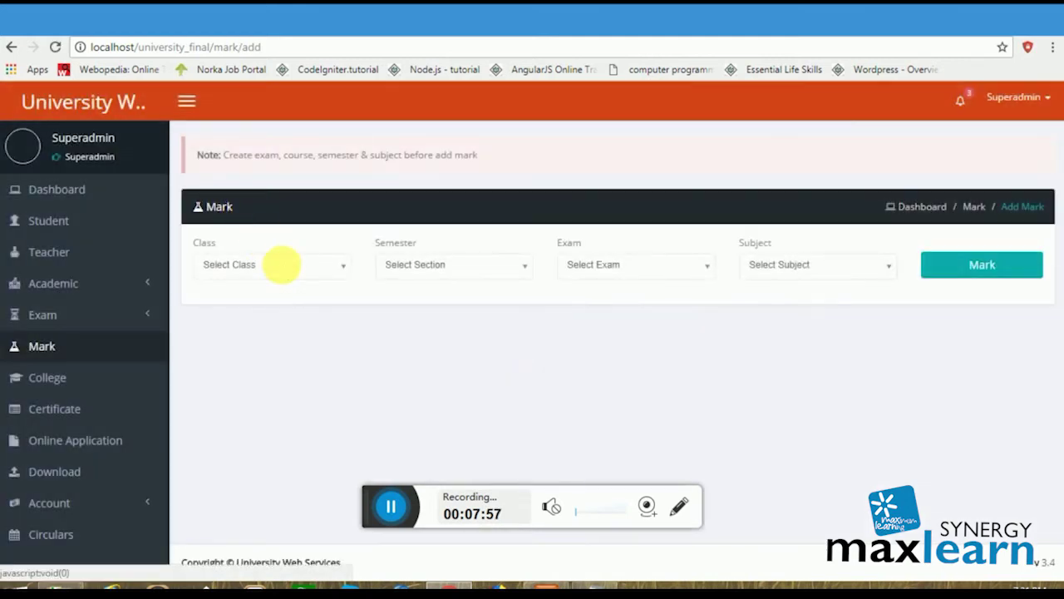
left_click(276, 264)
left_click(277, 333)
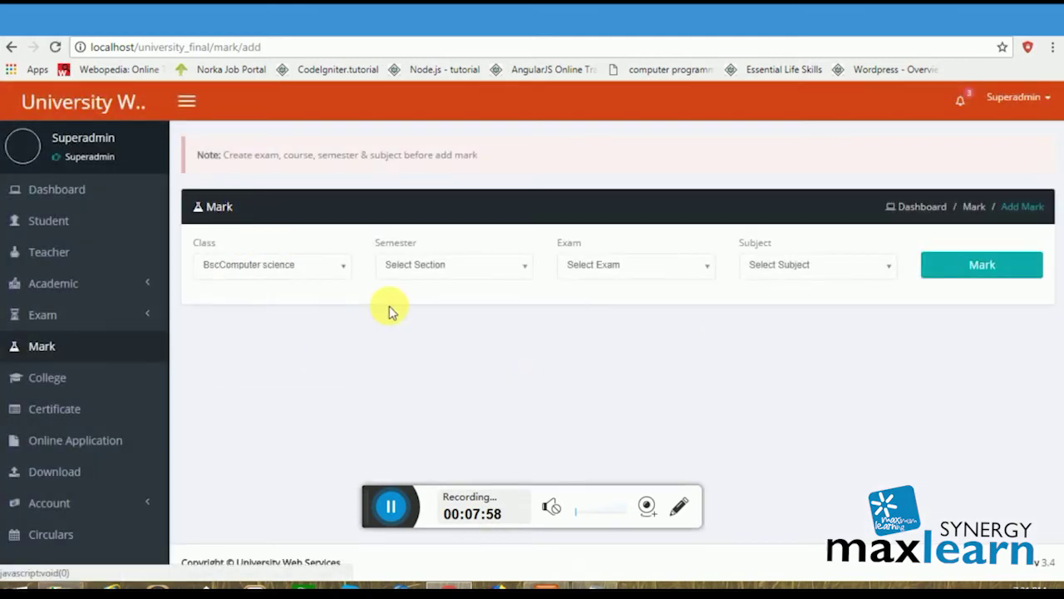
left_click(422, 266)
left_click(399, 350)
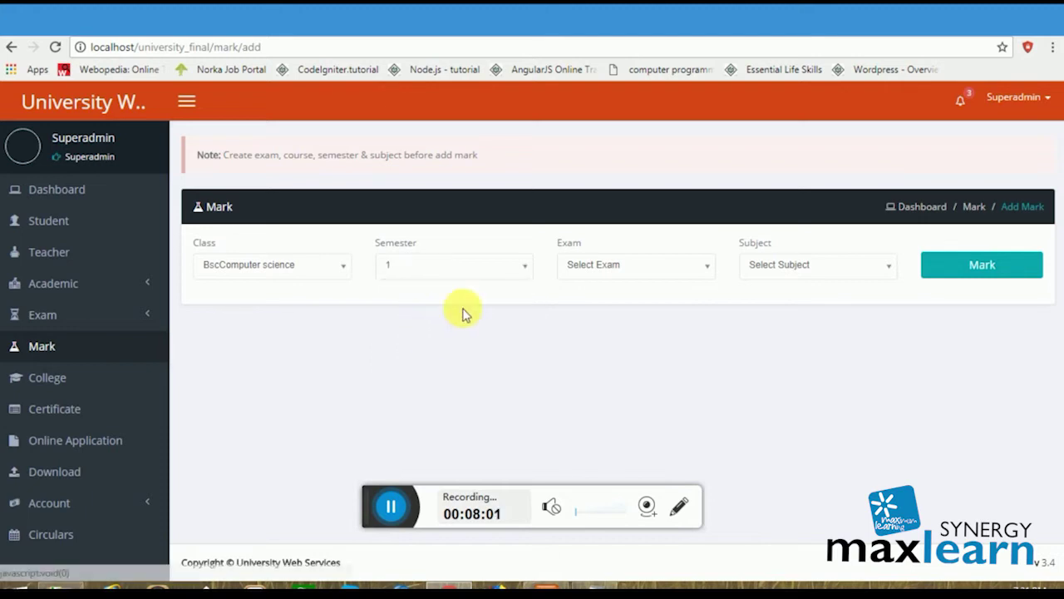
left_click(580, 266)
left_click(582, 330)
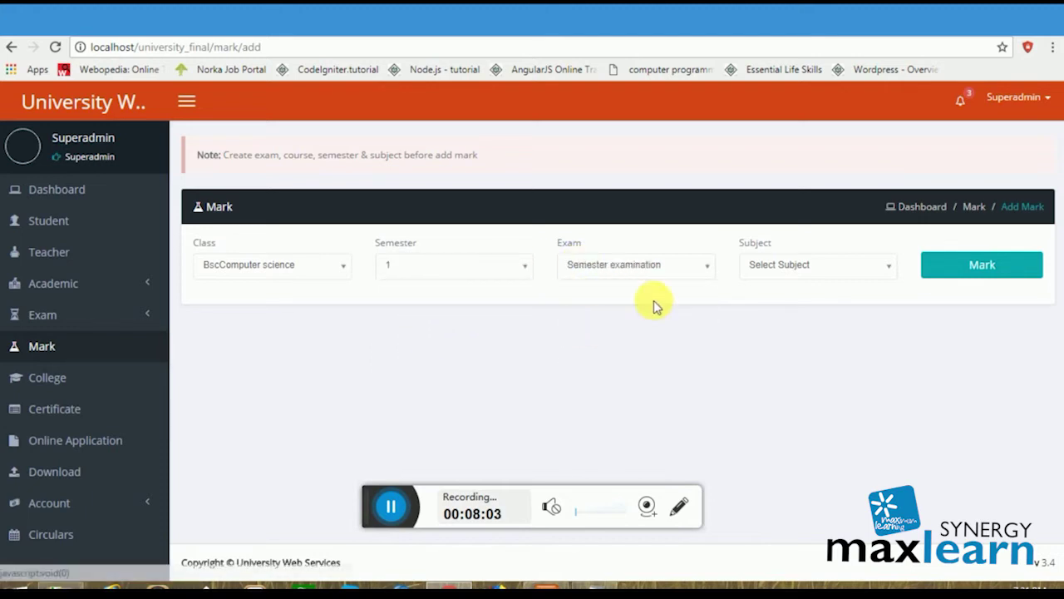
left_click(761, 265)
left_click(770, 333)
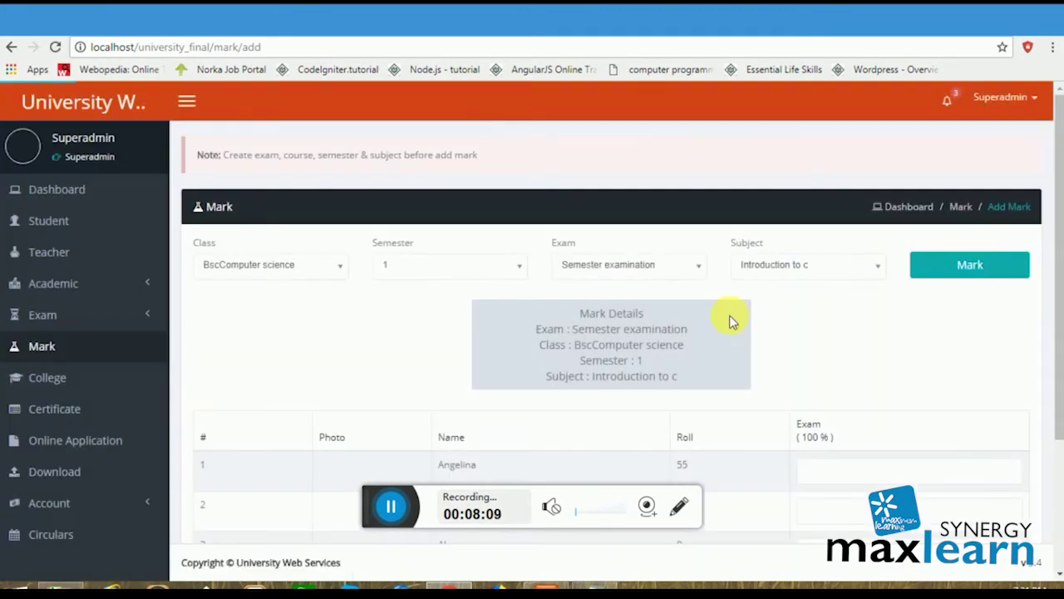
scroll(730, 322, "down", 2)
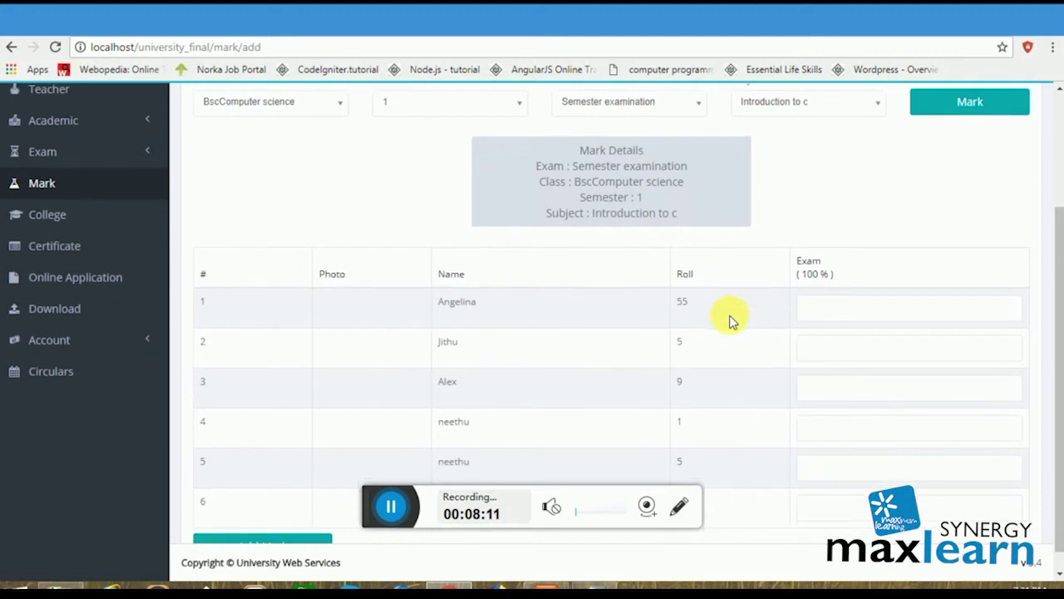
scroll(730, 322, "down", 1)
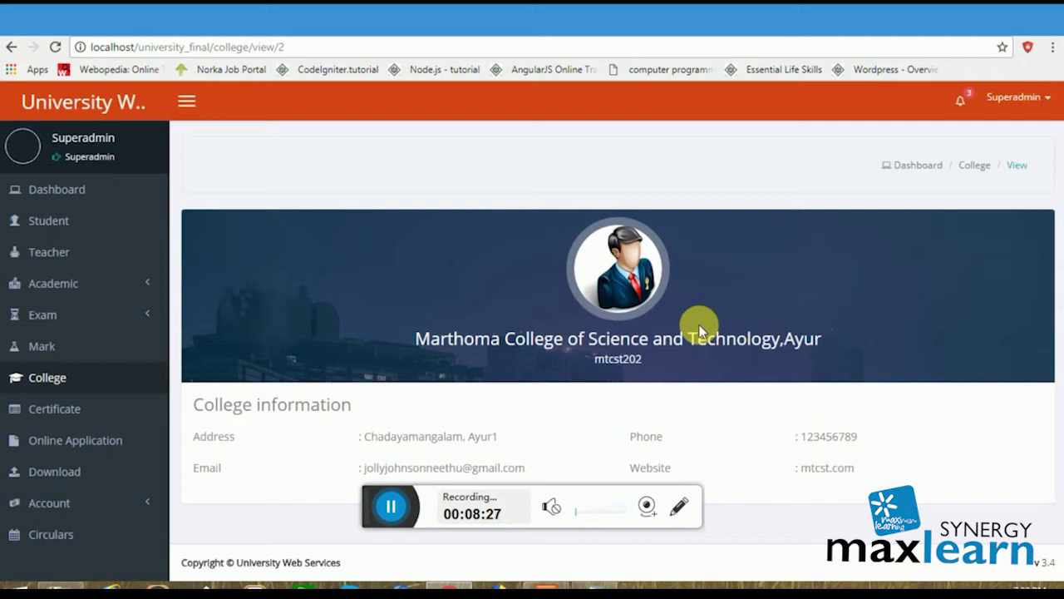
Return from the college details to the college list and open the form for adding a college.
left_click(970, 167)
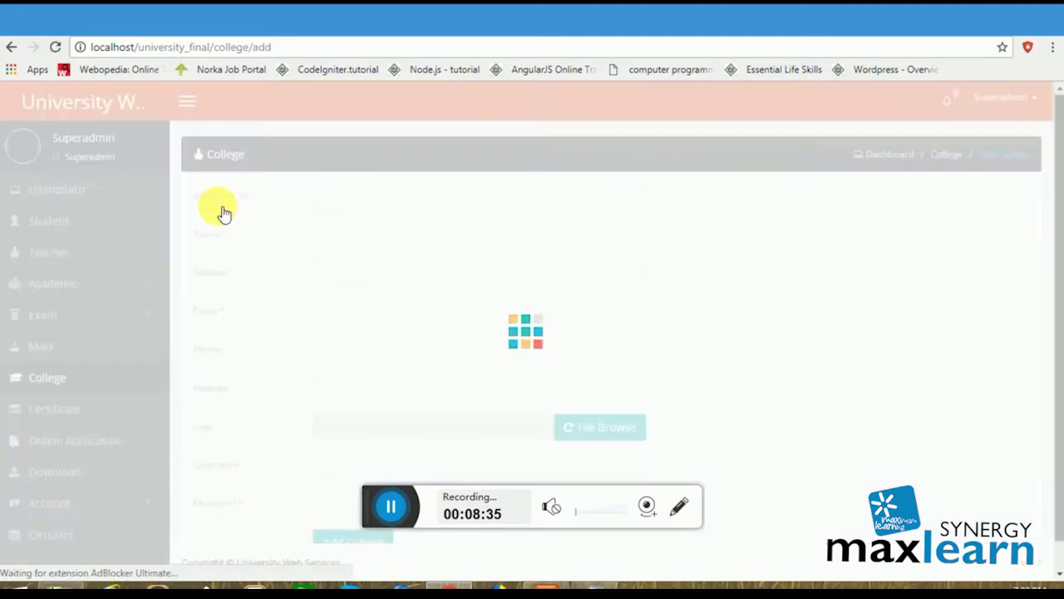
Look through the blank form for adding a college and the blank form for adding a certificate.
scroll(357, 309, "down", 1)
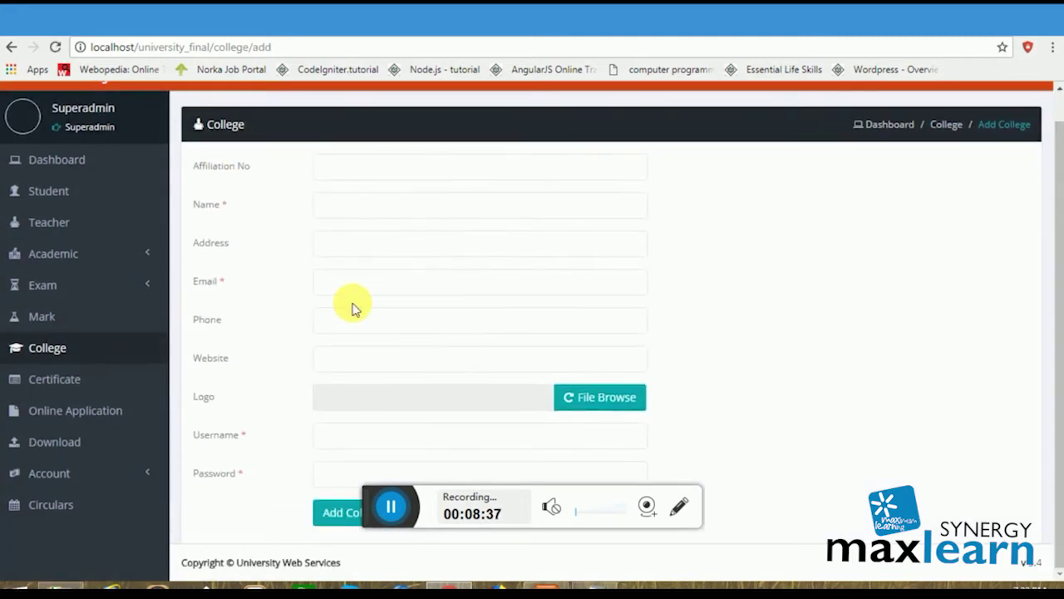
left_click(48, 379)
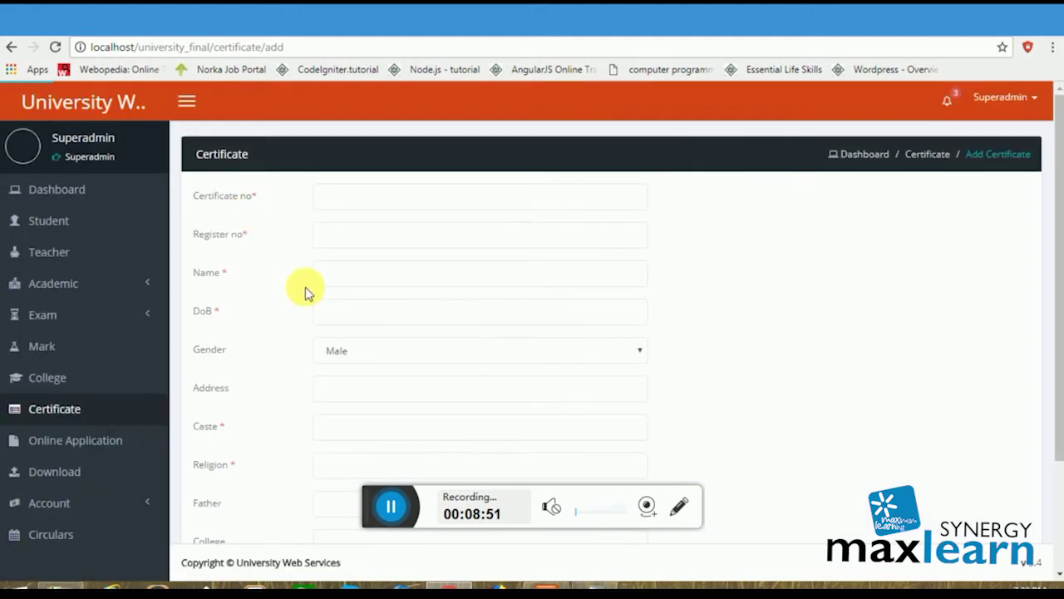
scroll(305, 290, "down", 1)
scroll(306, 290, "down", 2)
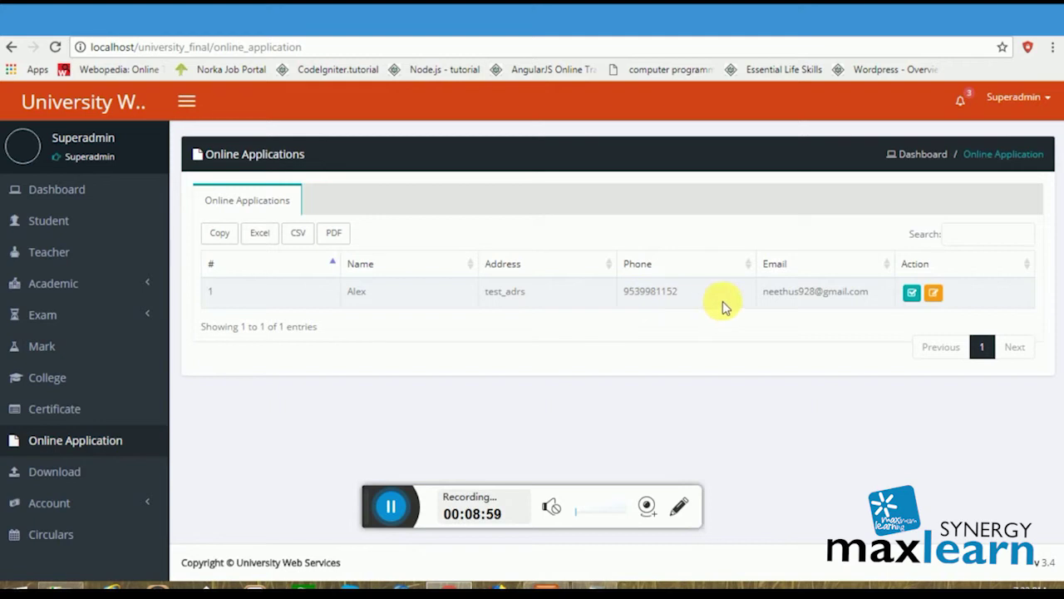
Open the listed online application for editing and set the student's blood group to A-.
left_click(933, 293)
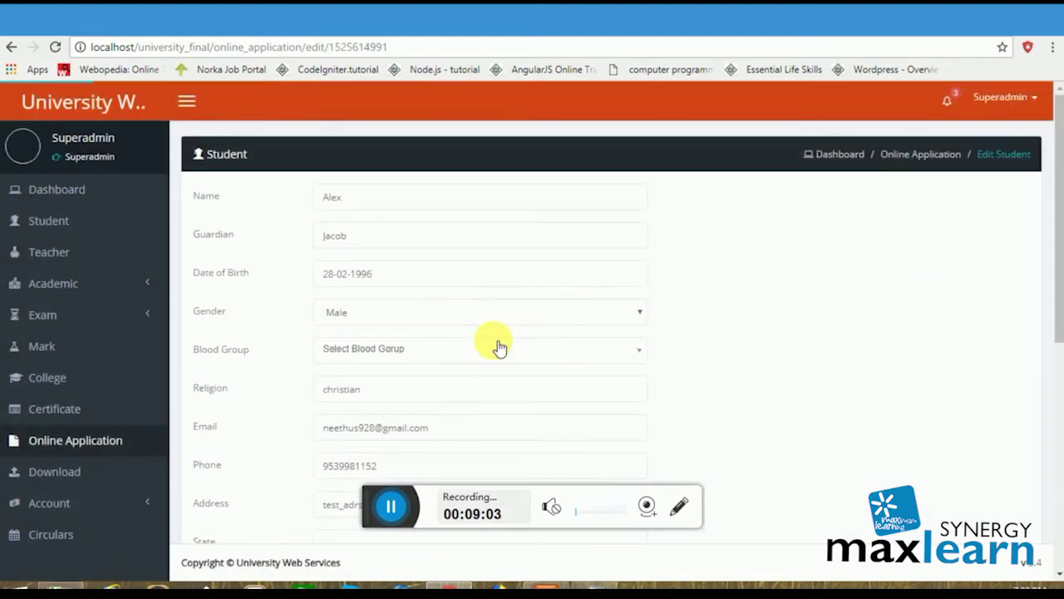
scroll(497, 344, "down", 3)
left_click(453, 229)
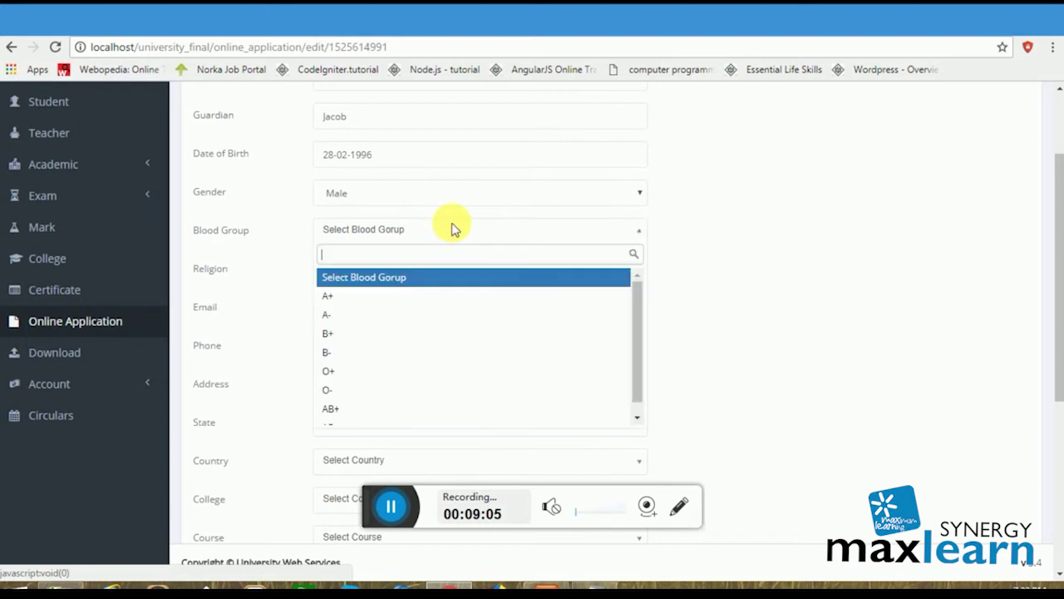
left_click(361, 313)
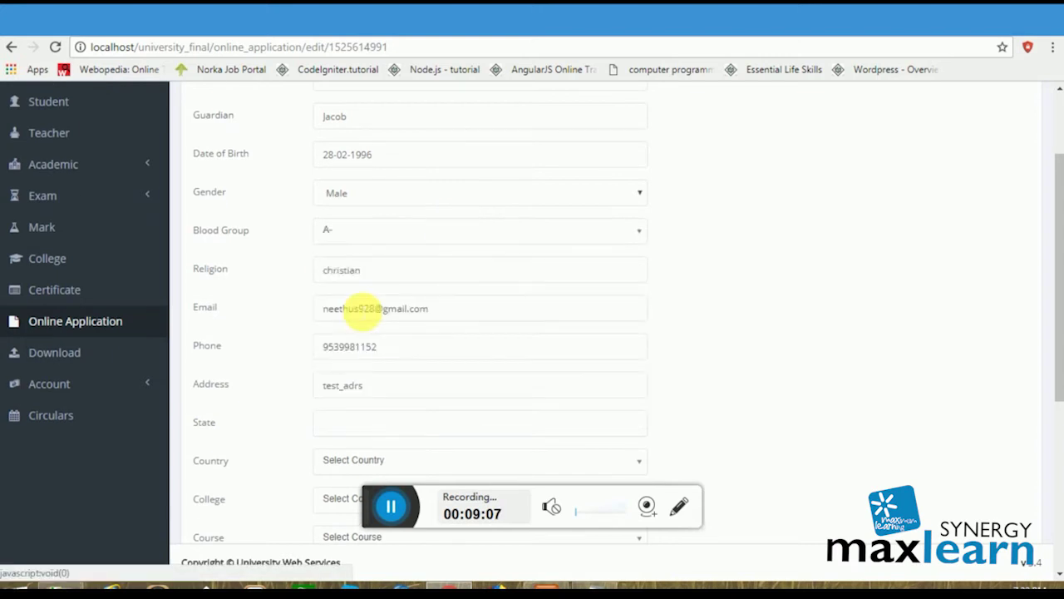
Set the applicant's state to Kerala and the country to India.
scroll(361, 312, "down", 5)
left_click(378, 233)
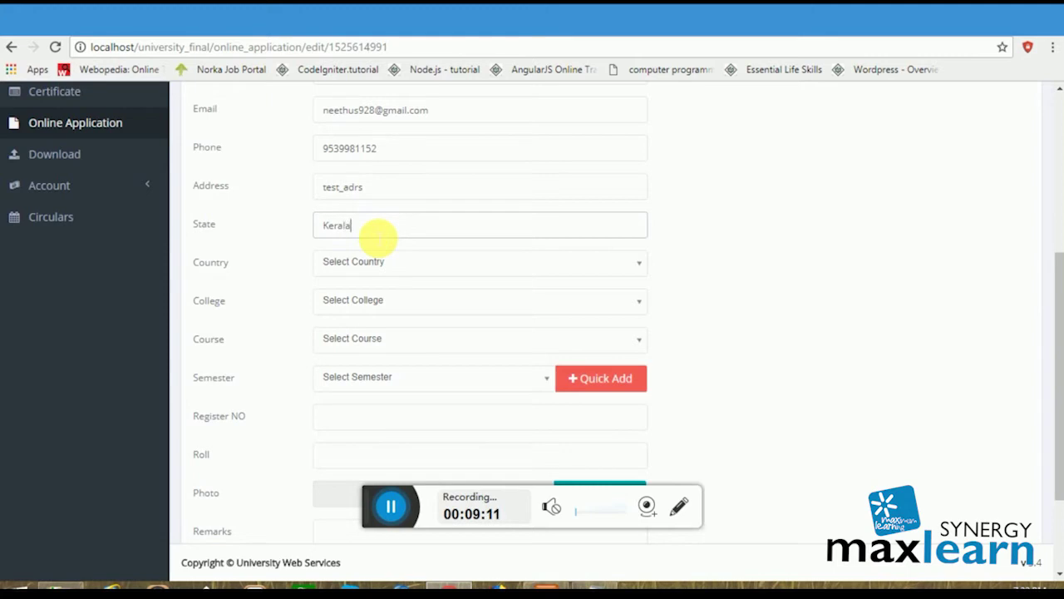
left_click(371, 266)
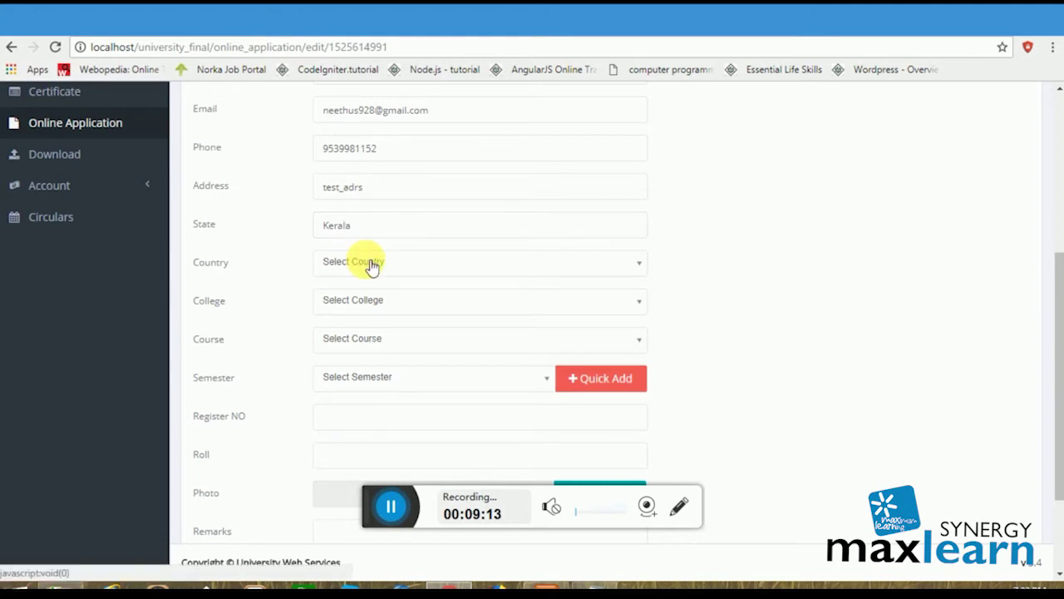
left_click(372, 265)
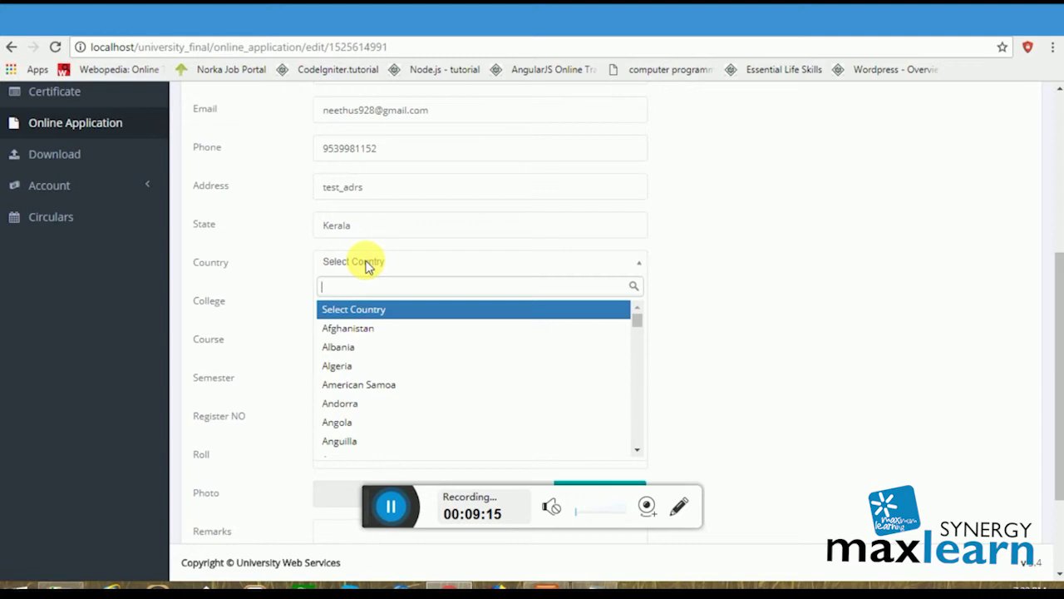
type("in")
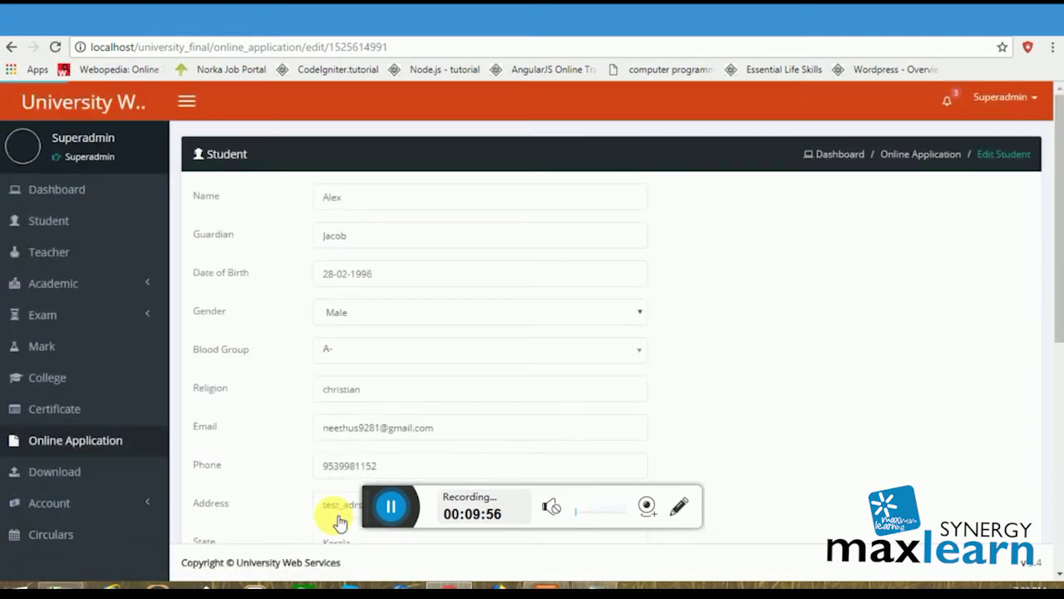
Look through the account section's fee types with the blank form for adding one, and its payment history.
scroll(254, 426, "down", 3)
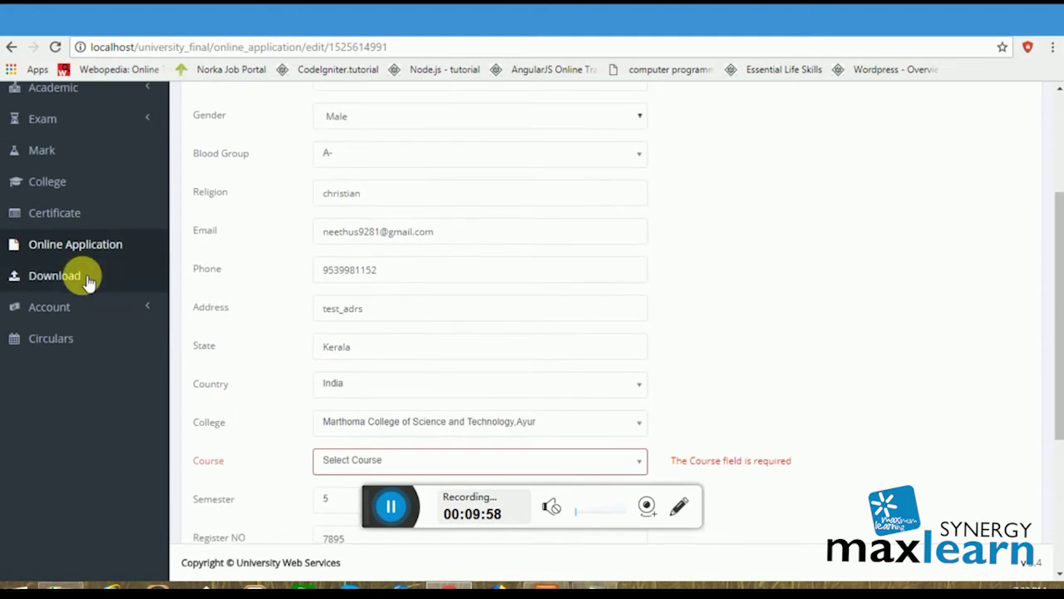
left_click(119, 308)
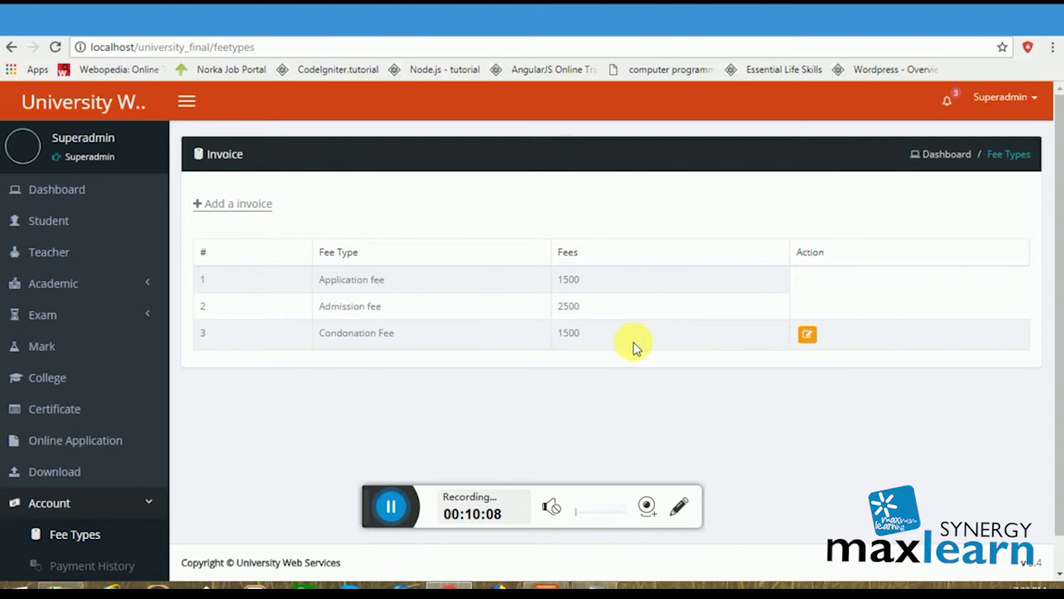
left_click(231, 210)
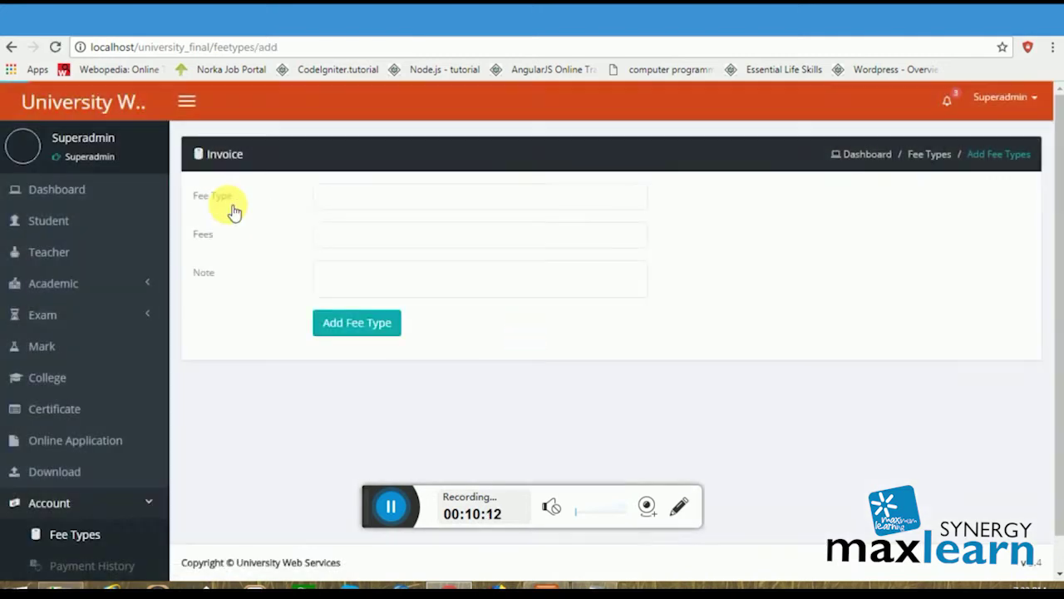
left_click(341, 200)
left_click(344, 241)
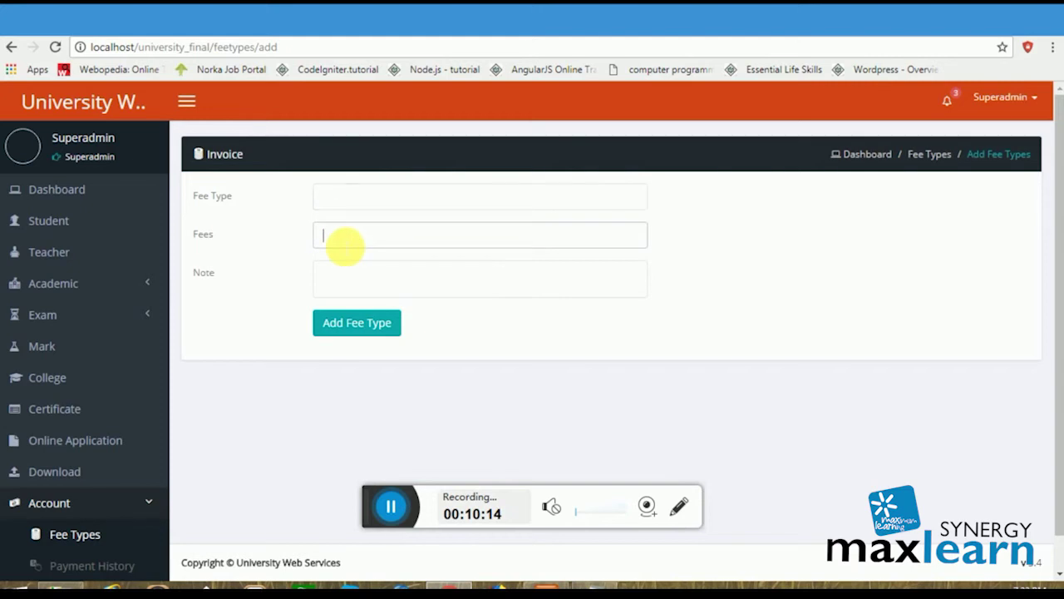
left_click(341, 284)
scroll(81, 457, "down", 1)
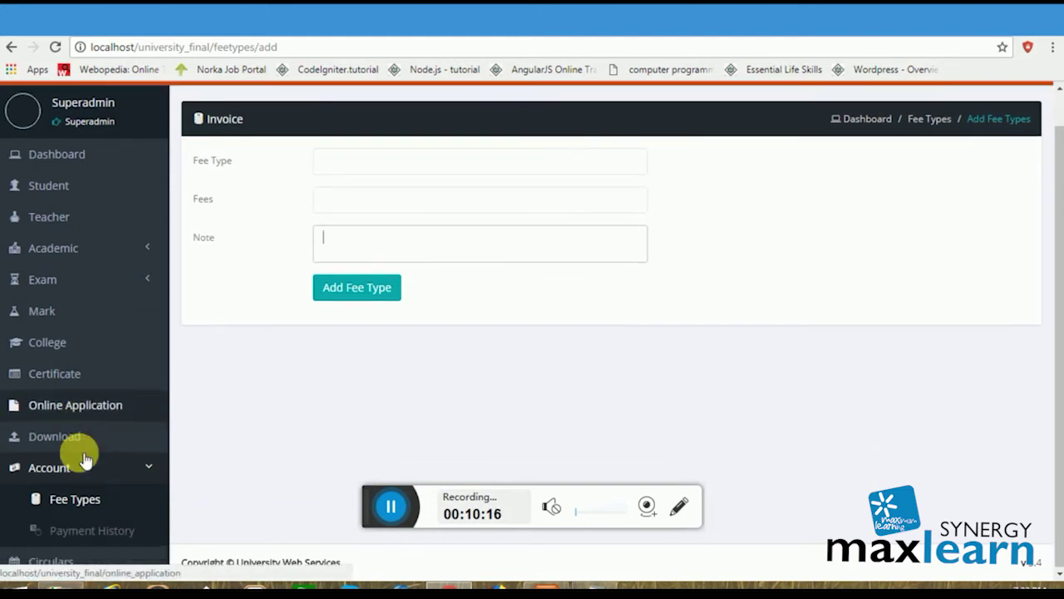
left_click(98, 532)
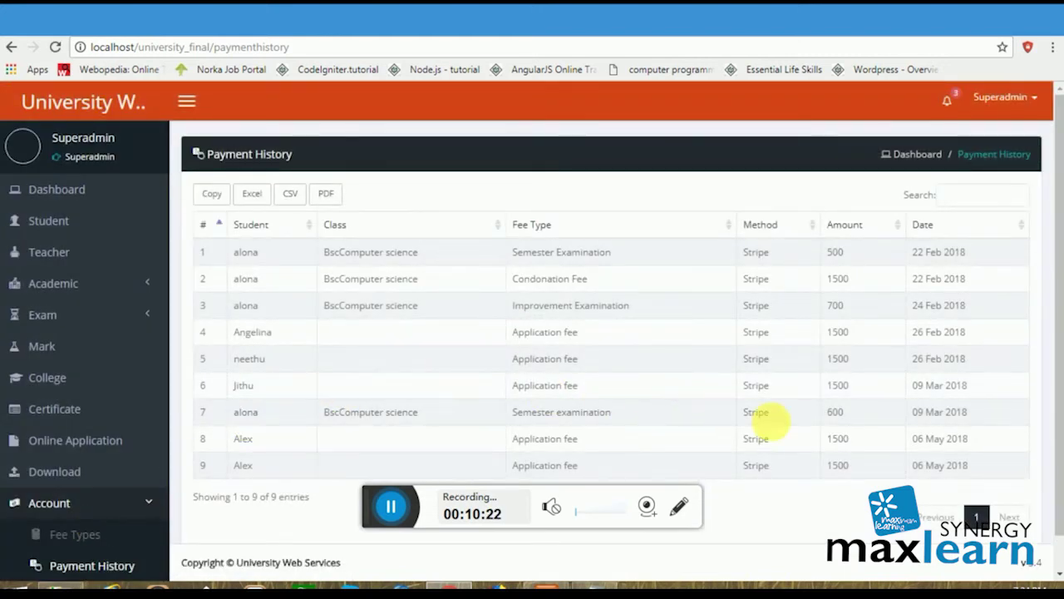
scroll(535, 404, "down", 1)
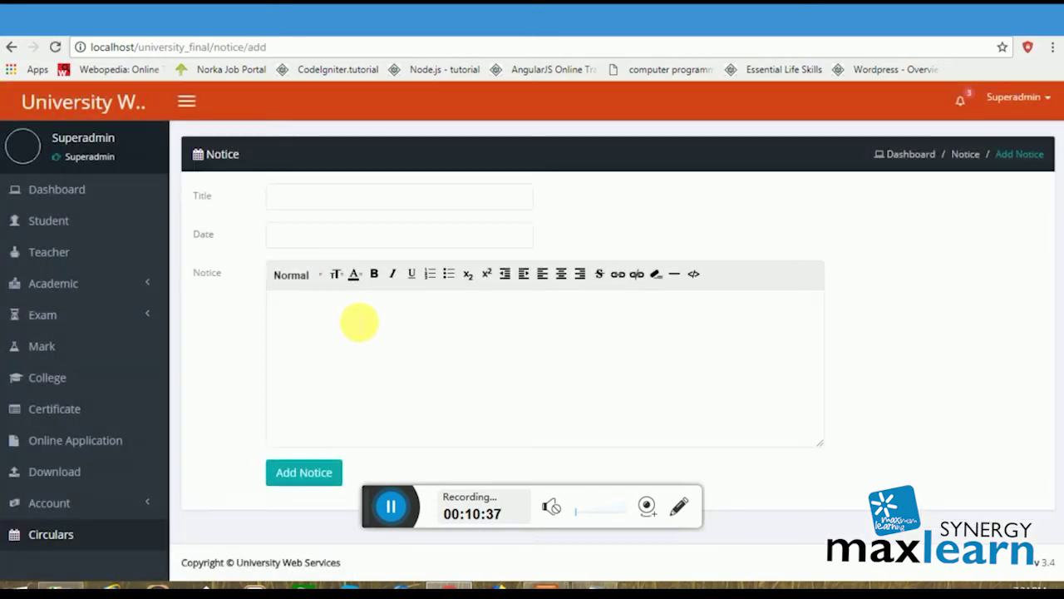
Draft the notice text "the notice adding here will be sent to all colleges email added in this application" and clear it.
left_click(360, 322)
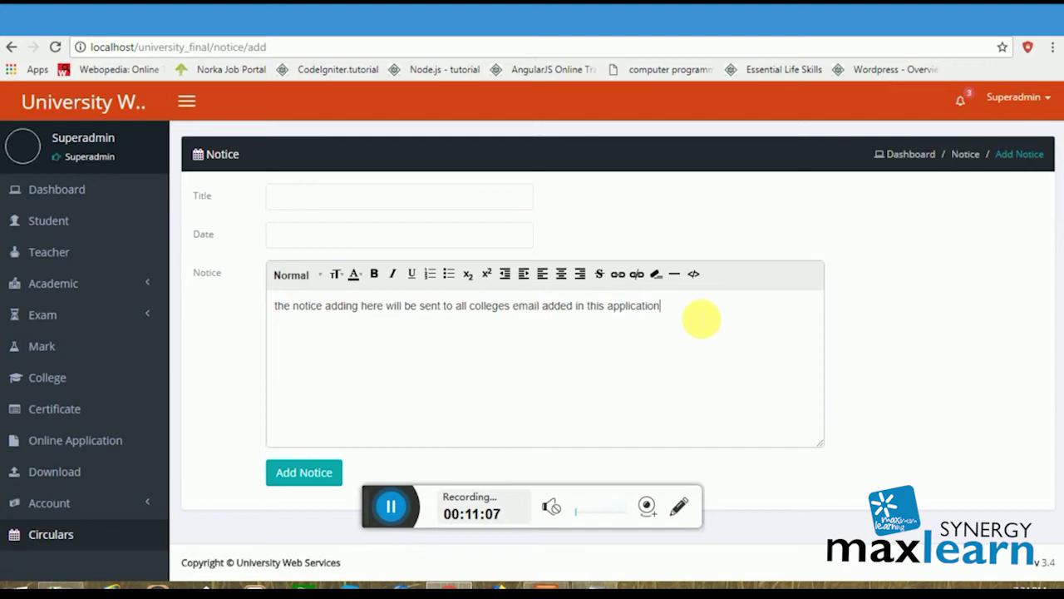
left_click_drag(687, 308, 258, 291)
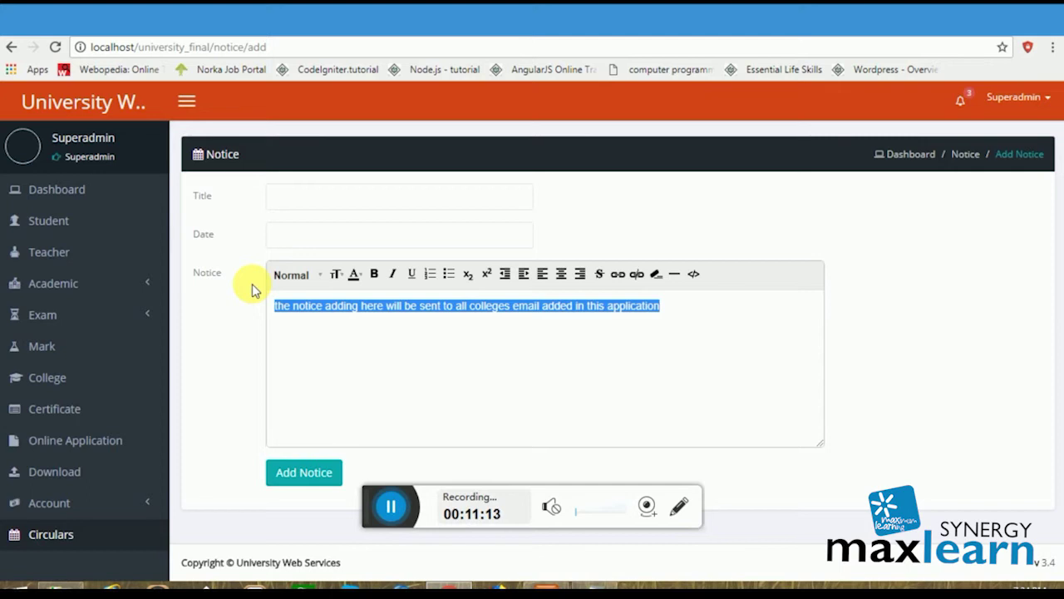
key("BackSpace")
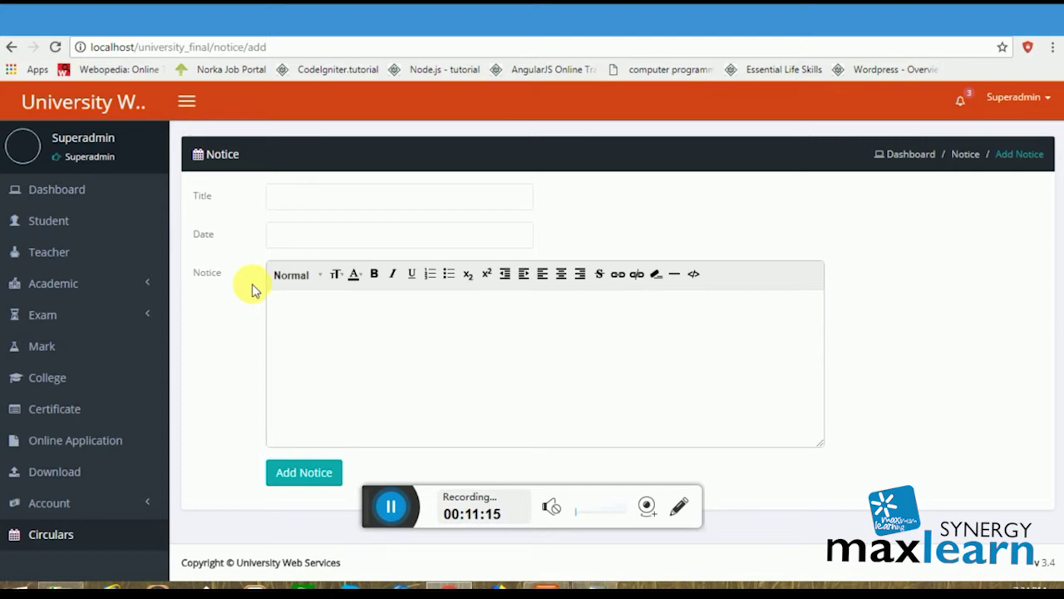
Expand the account section and open the list of downloadable attendance files.
left_click(33, 503)
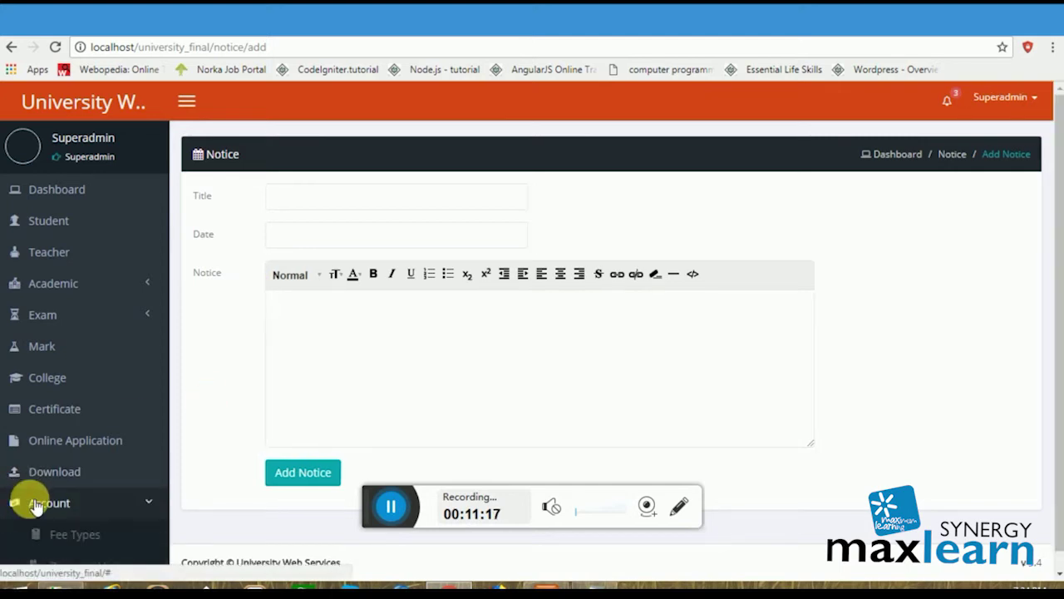
scroll(25, 499, "down", 1)
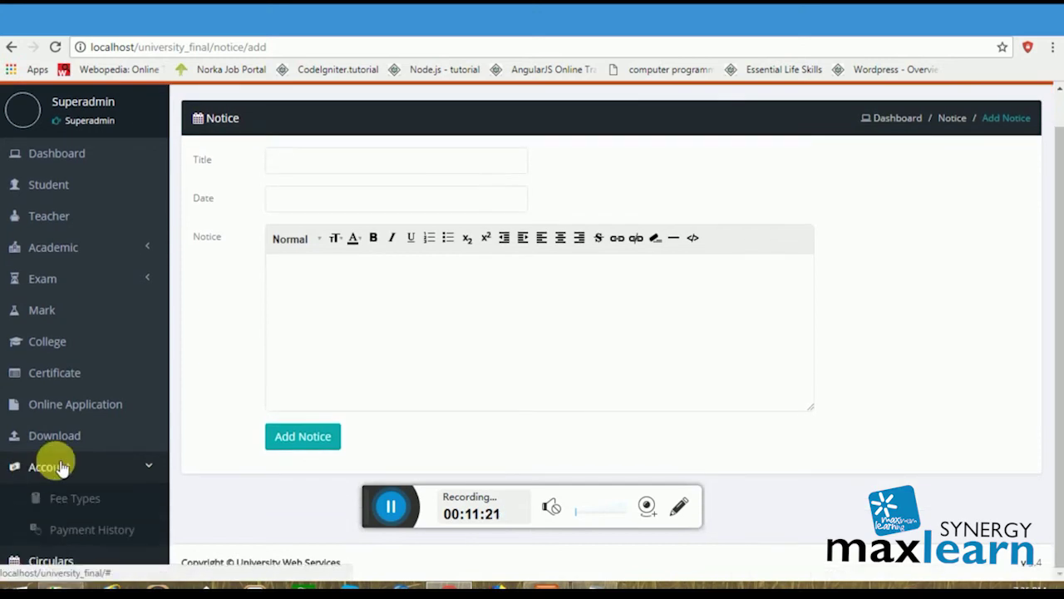
left_click(52, 436)
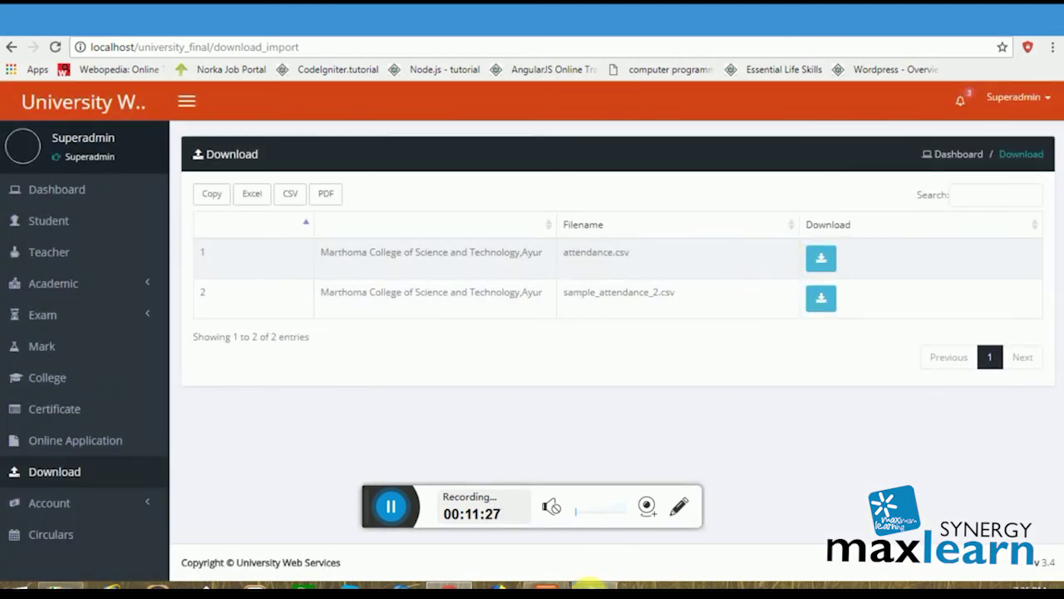
Switch to Notepad, add the line "download option is to download the csv files uploaded by colleges", and return to the browser.
left_click(592, 586)
key("Return")
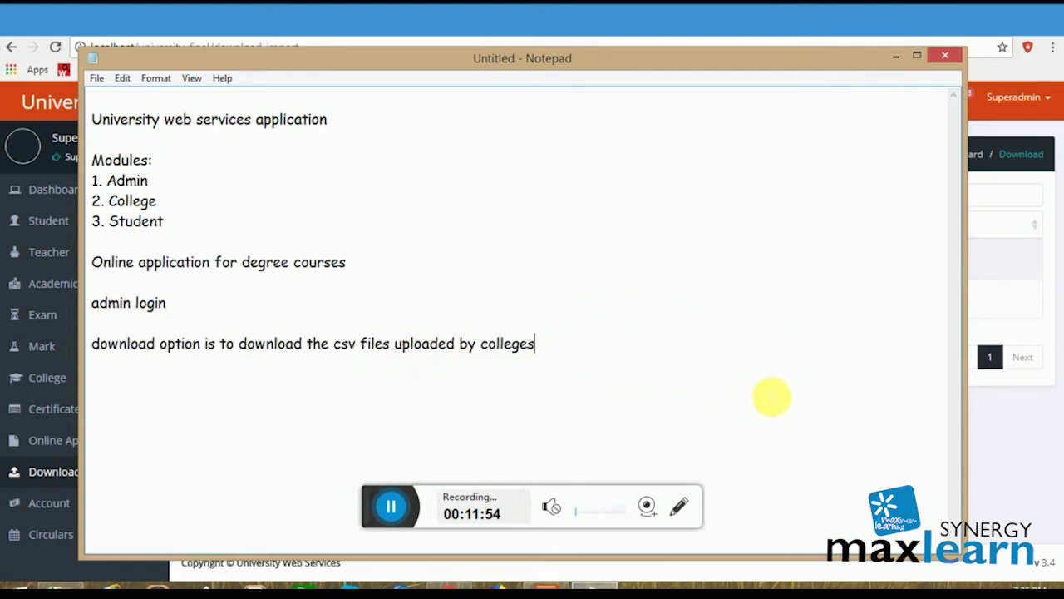
left_click(991, 435)
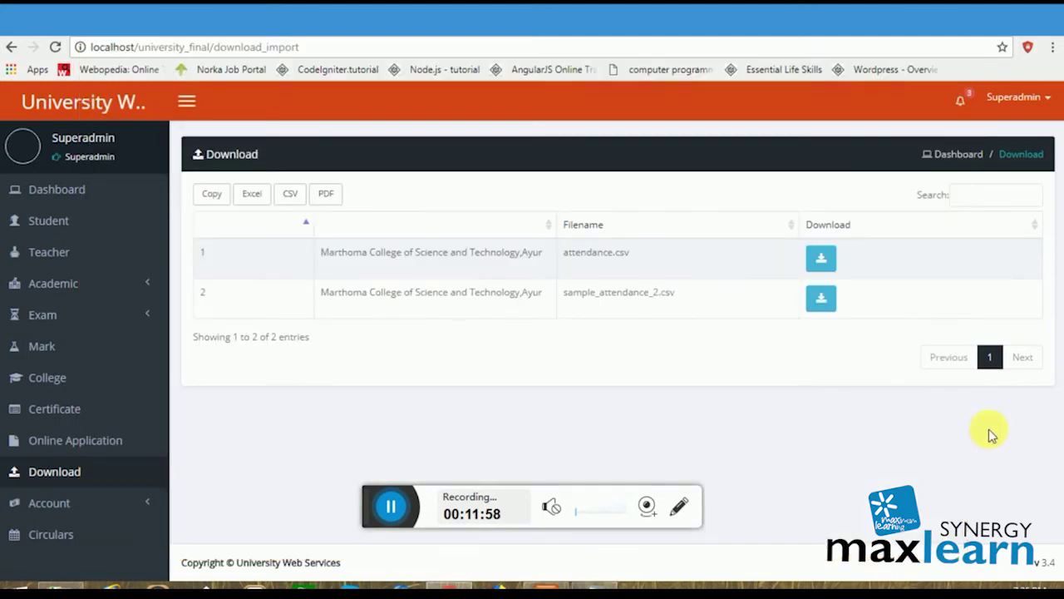
View the certificate list and log out of the Superadmin account.
left_click(106, 422)
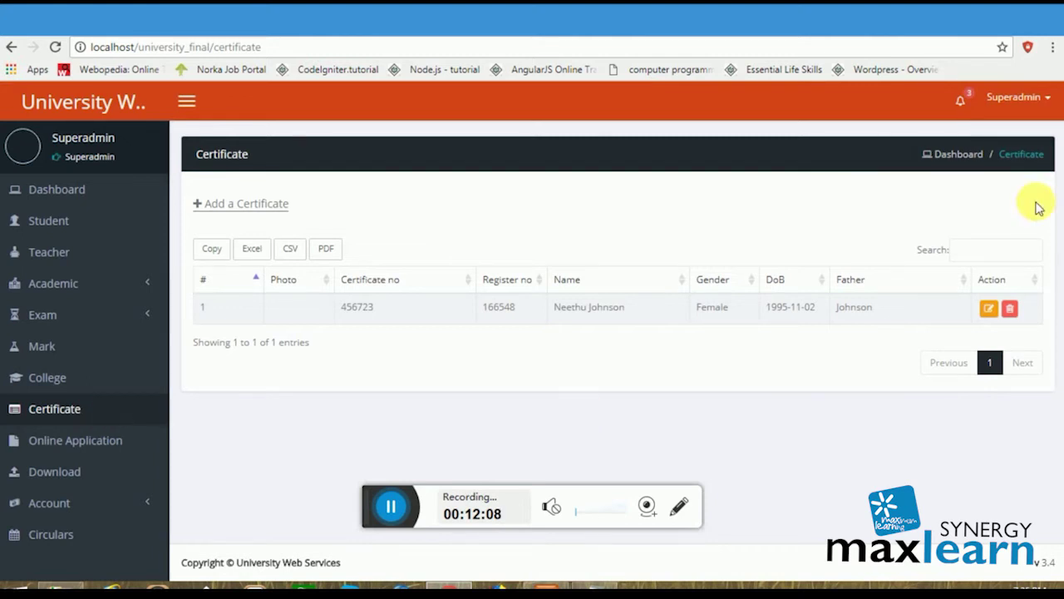
left_click(1015, 96)
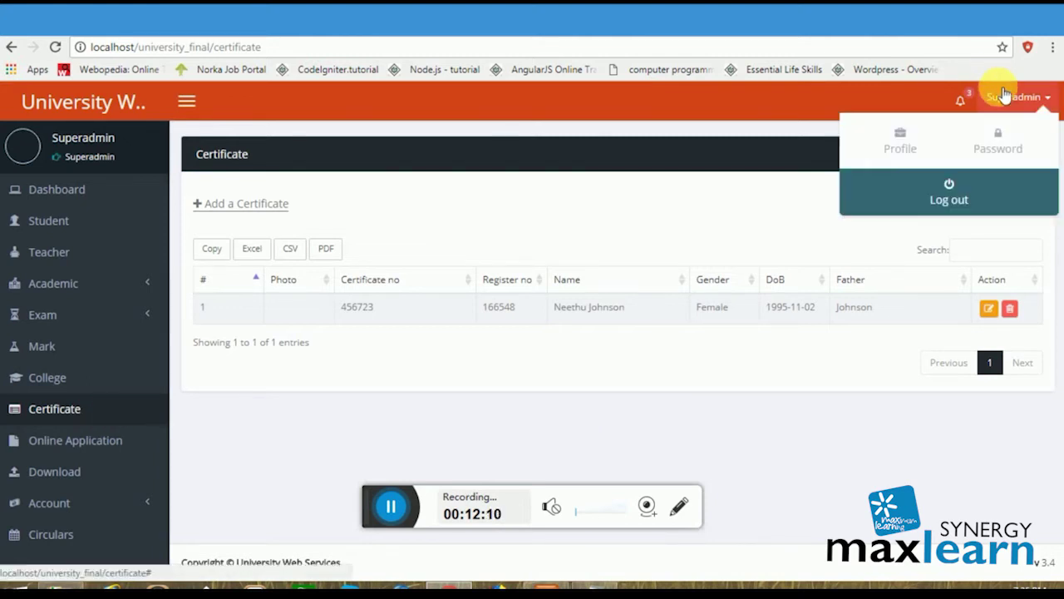
left_click(949, 188)
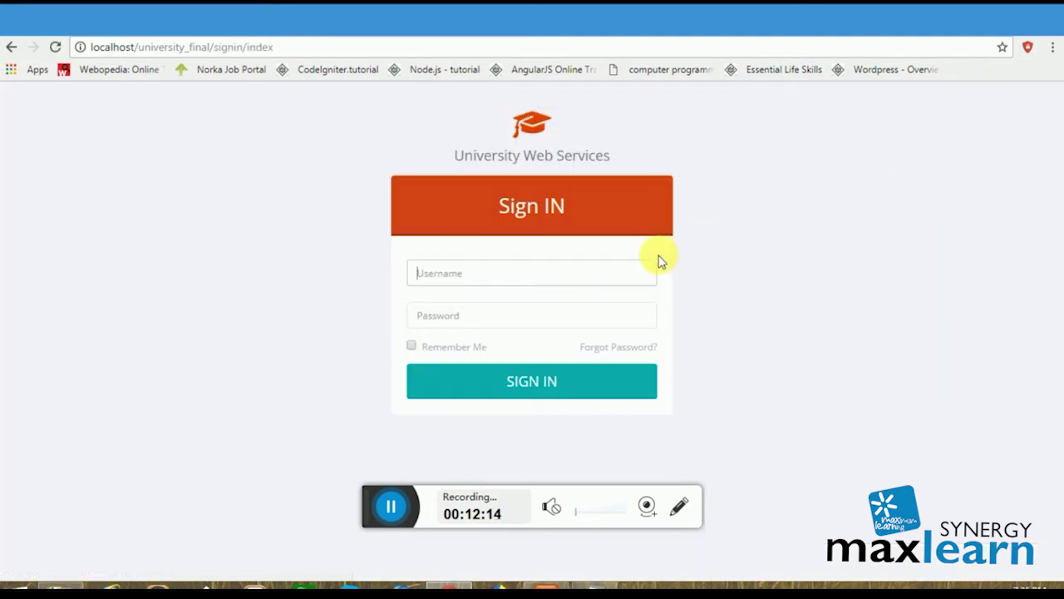
Load the university's public home page at localhost/university_final/ and open its Allotment Progress page.
left_click_drag(275, 47, 235, 48)
key("BackSpace")
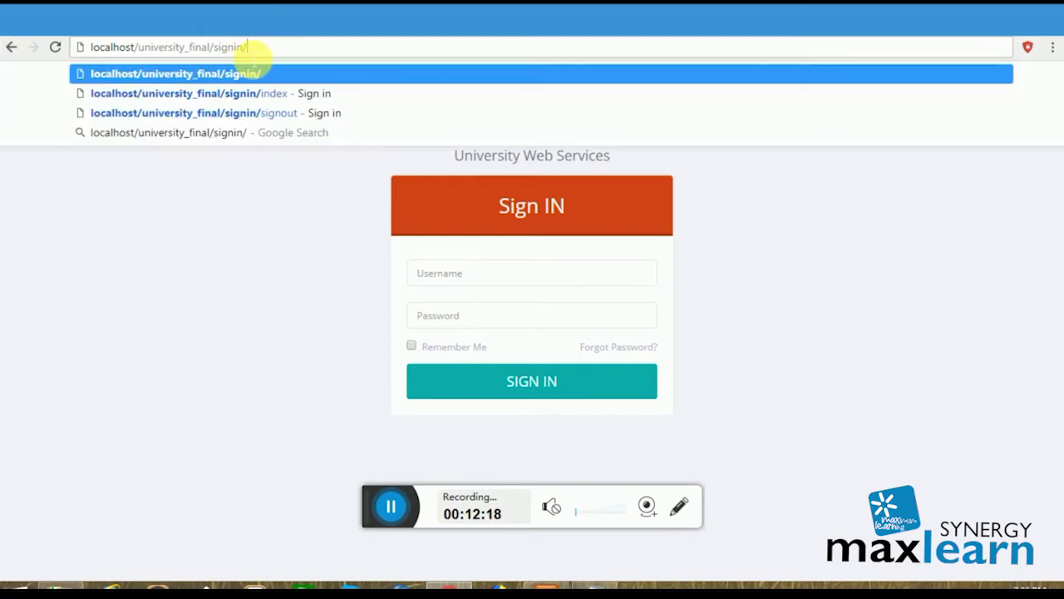
key("BackSpace")
key("BackSpace")
key("BackSpace")
key("BackSpace")
key("BackSpace")
key("BackSpace")
key("BackSpace")
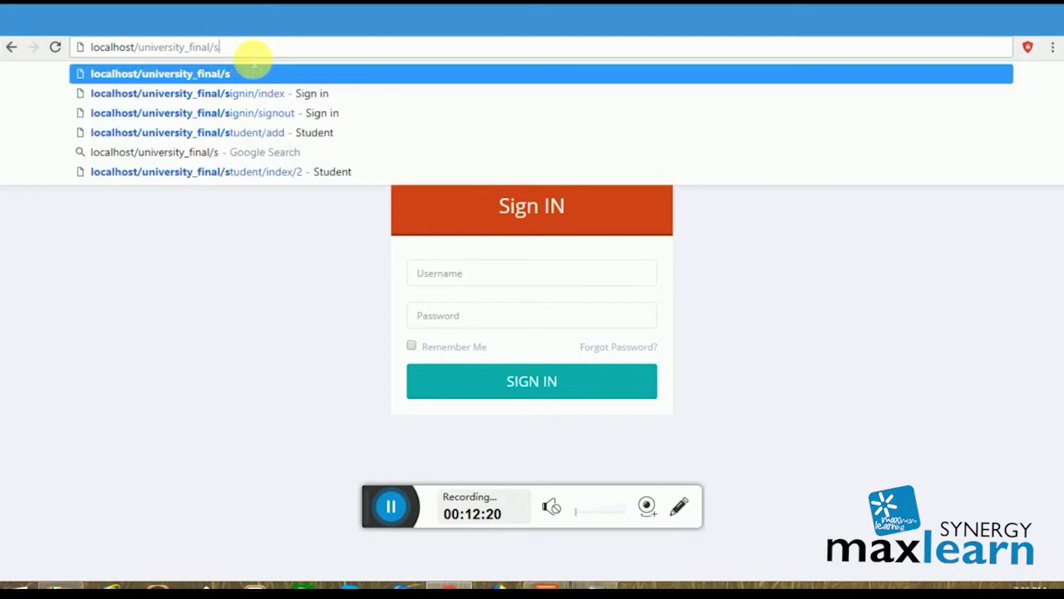
key("Return")
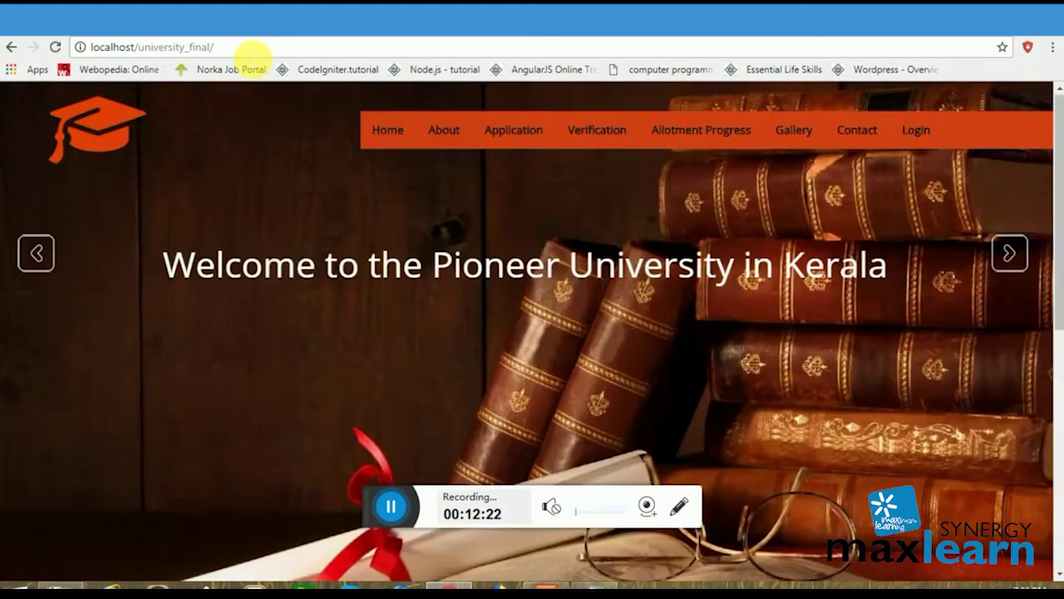
left_click(673, 138)
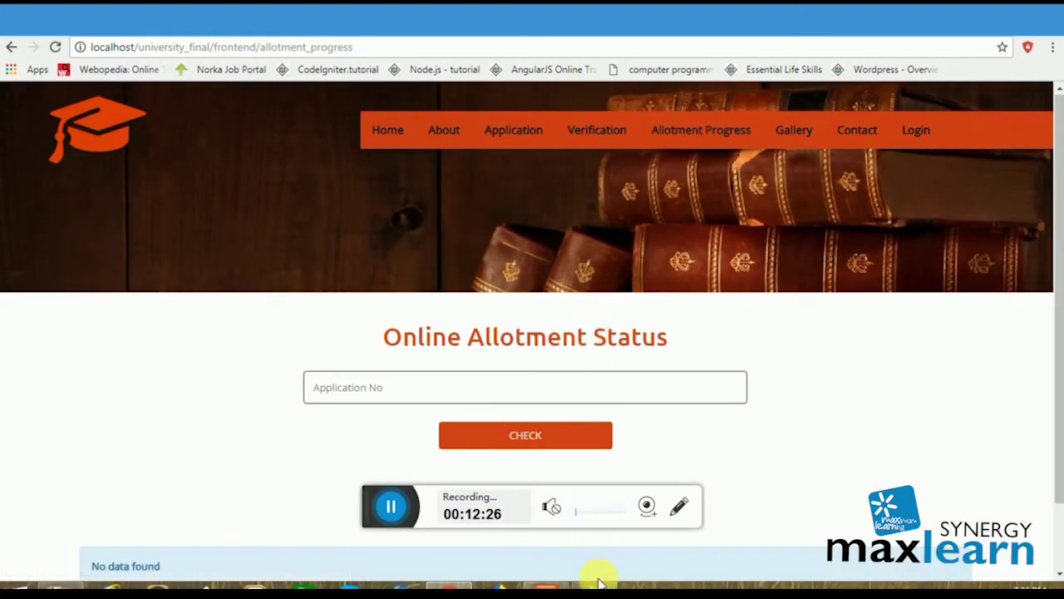
Switch to Notepad, add the line "Here we can check our online application status", and return to the browser.
left_click(594, 585)
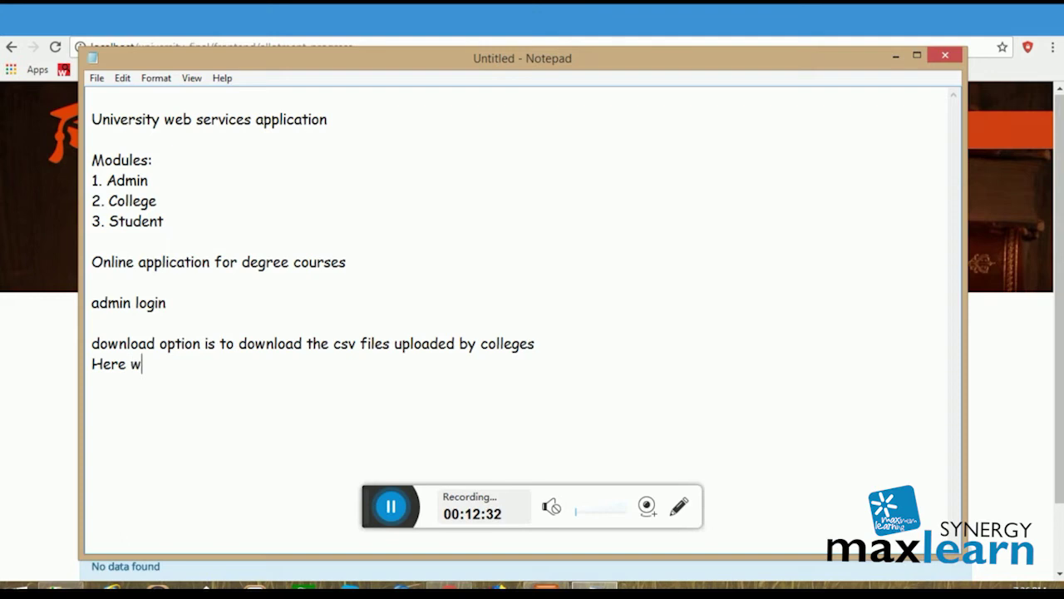
type("e can check our online application status")
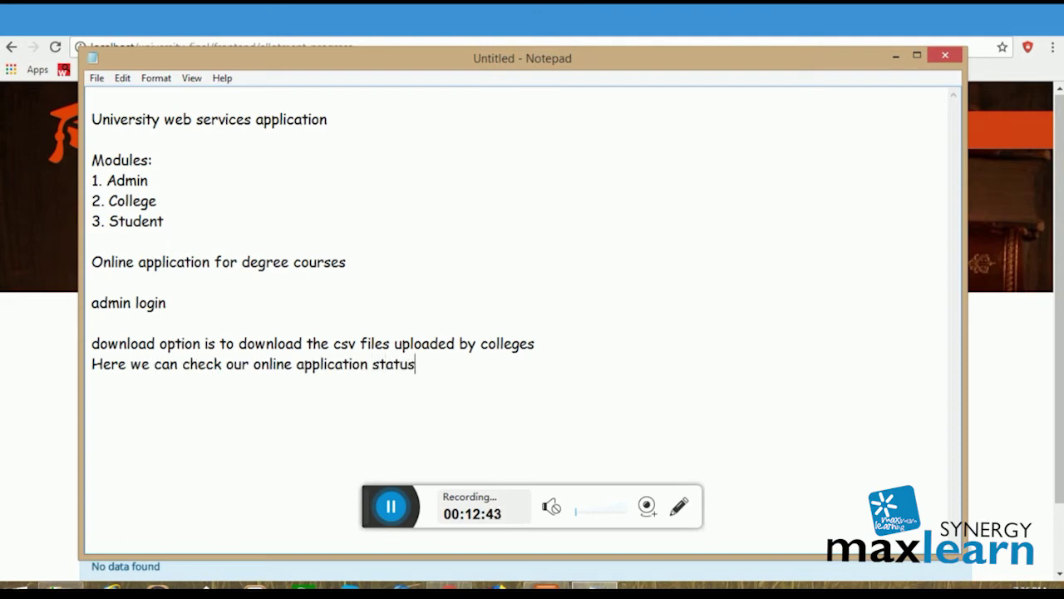
left_click(973, 356)
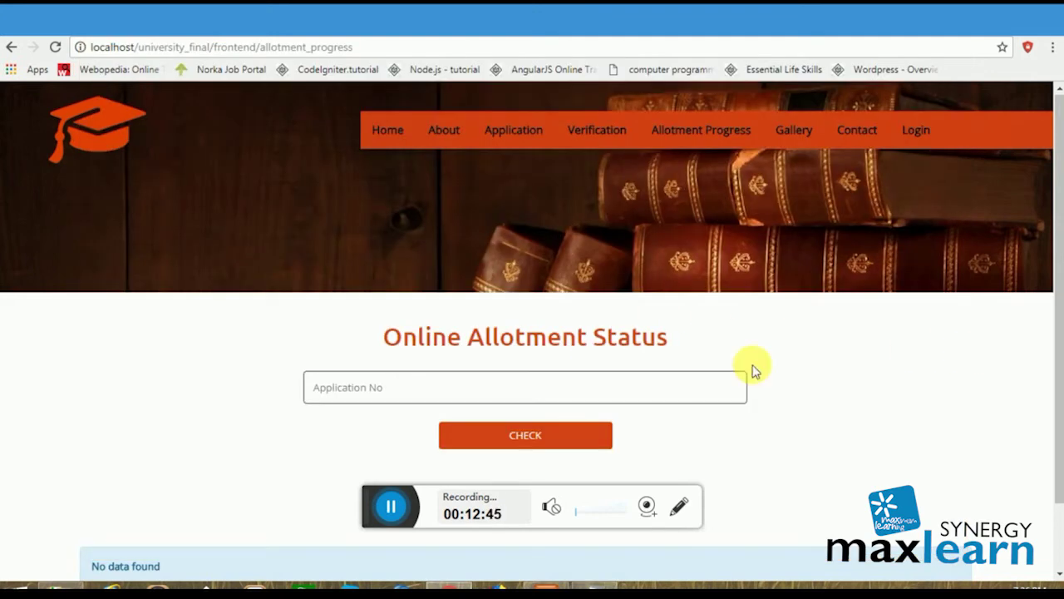
Enter the applicant's application number on the Online Allotment Status page, check it, and view the returned details.
left_click(687, 389)
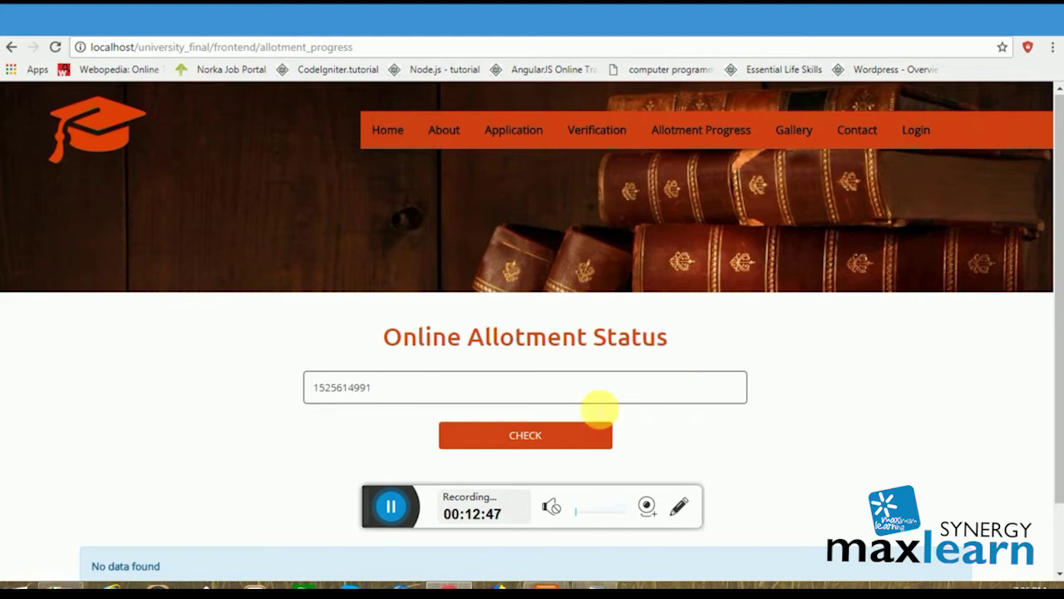
left_click(536, 432)
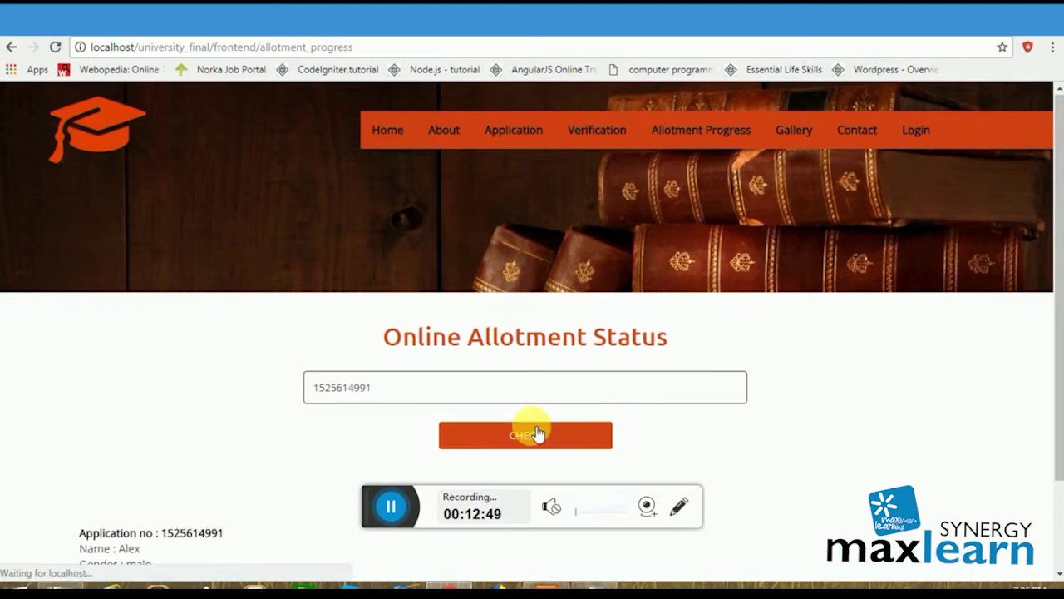
scroll(839, 418, "down", 2)
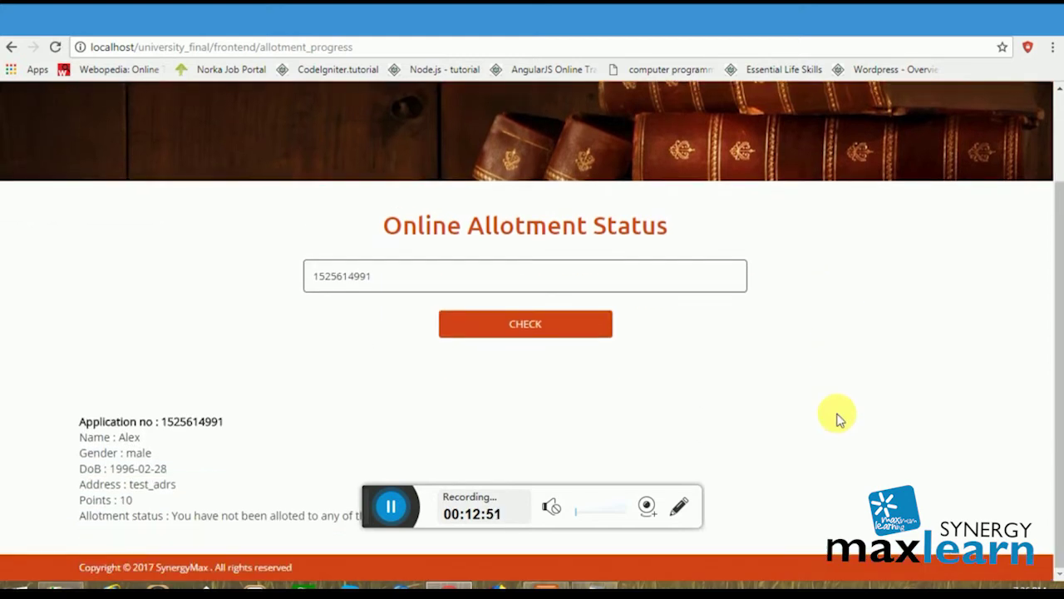
scroll(838, 418, "up", 1)
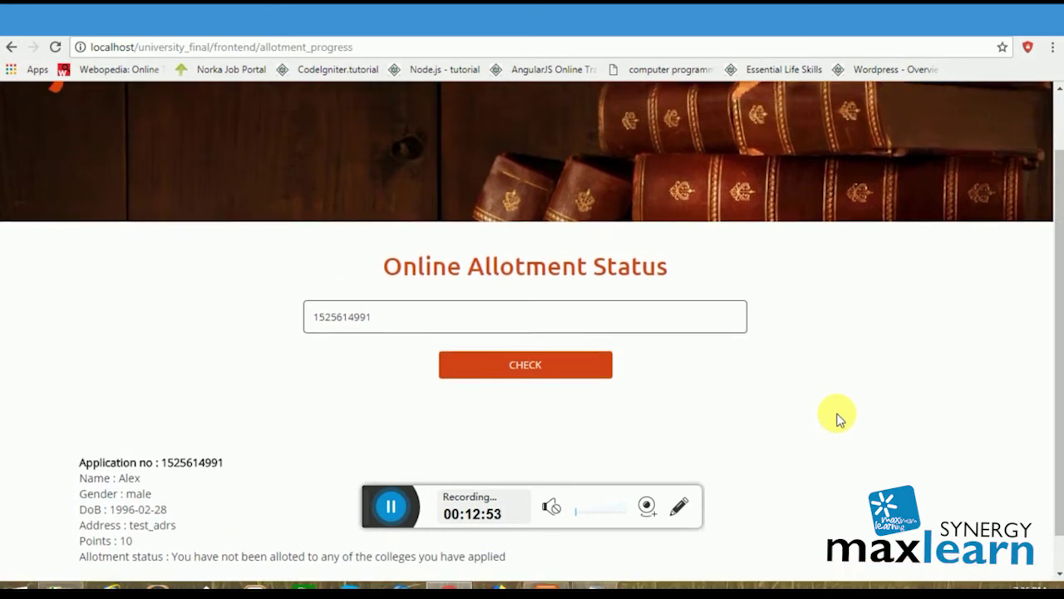
scroll(838, 418, "up", 1)
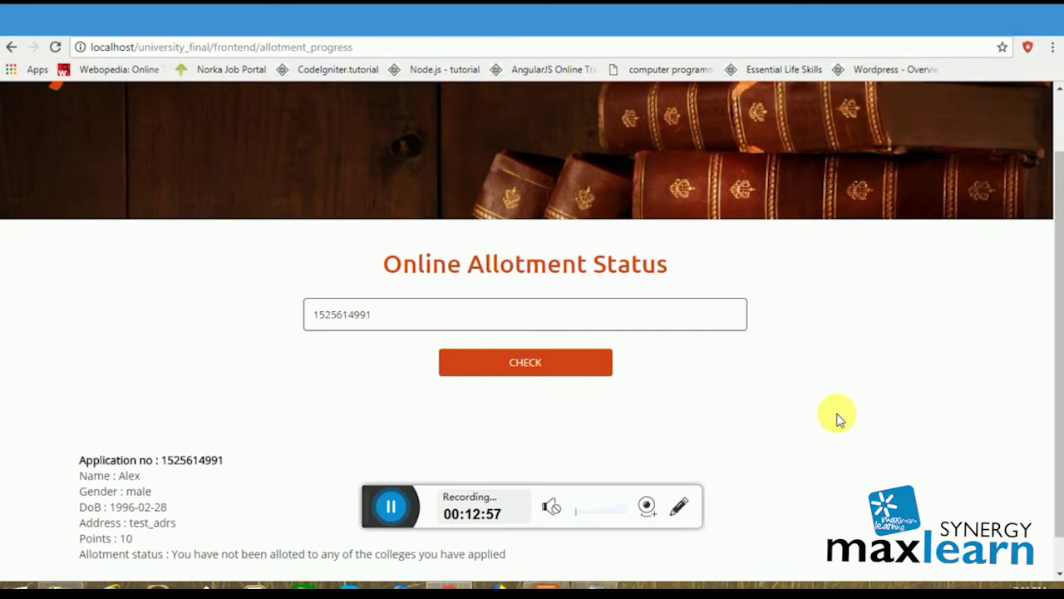
Replace the application number with a different one, check its allotment status, and view the result.
left_click(386, 312)
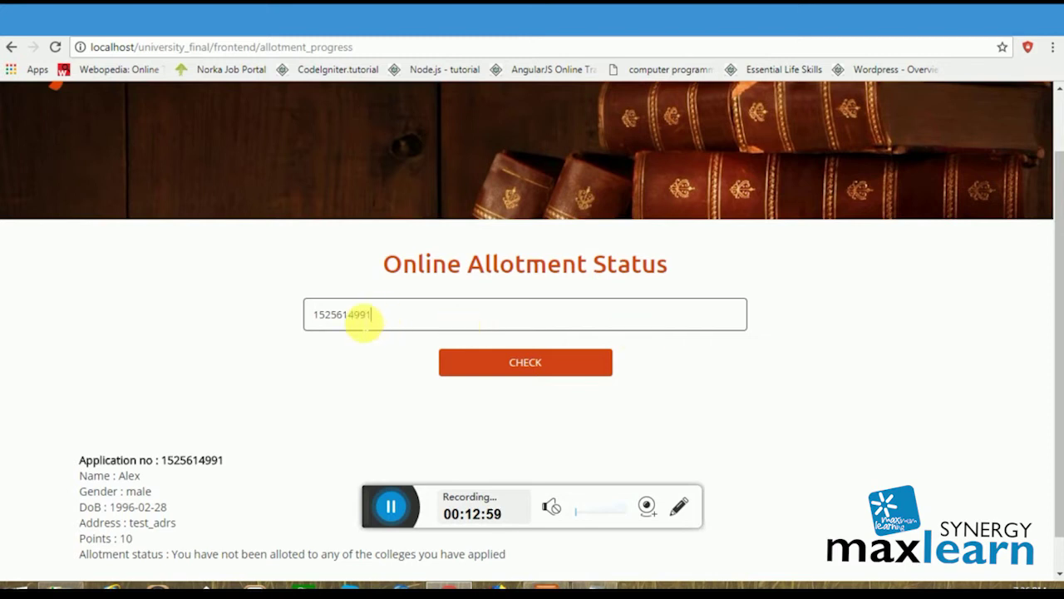
left_click_drag(363, 318, 319, 317)
key("BackSpace")
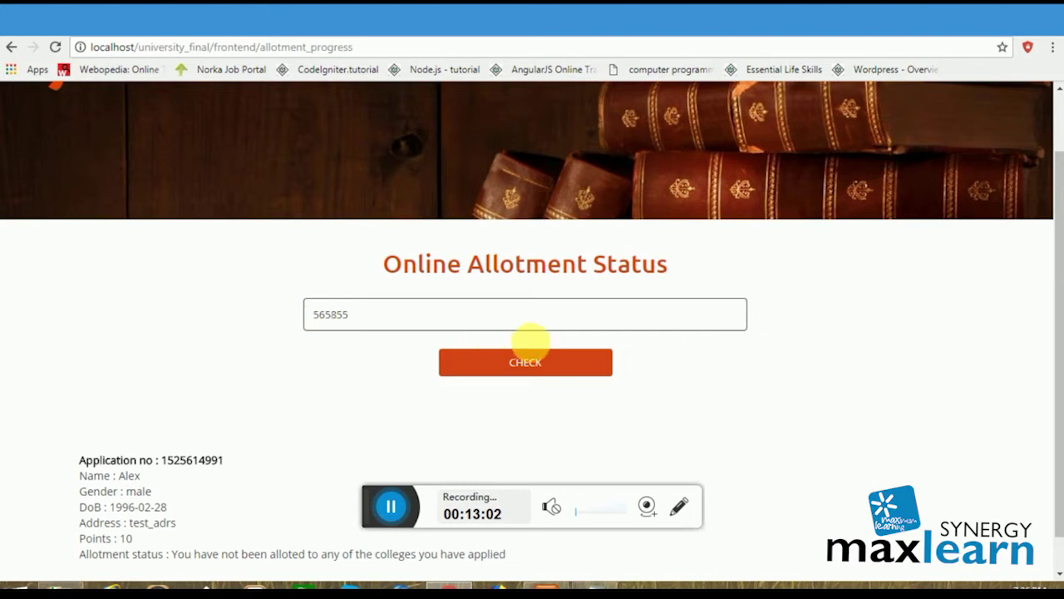
left_click(534, 359)
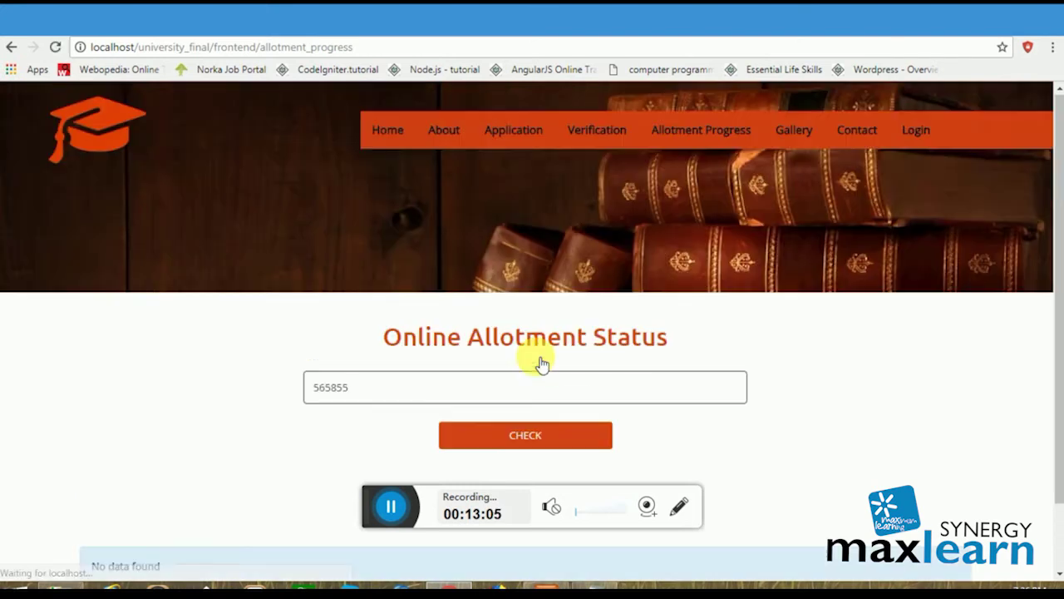
scroll(516, 354, "down", 1)
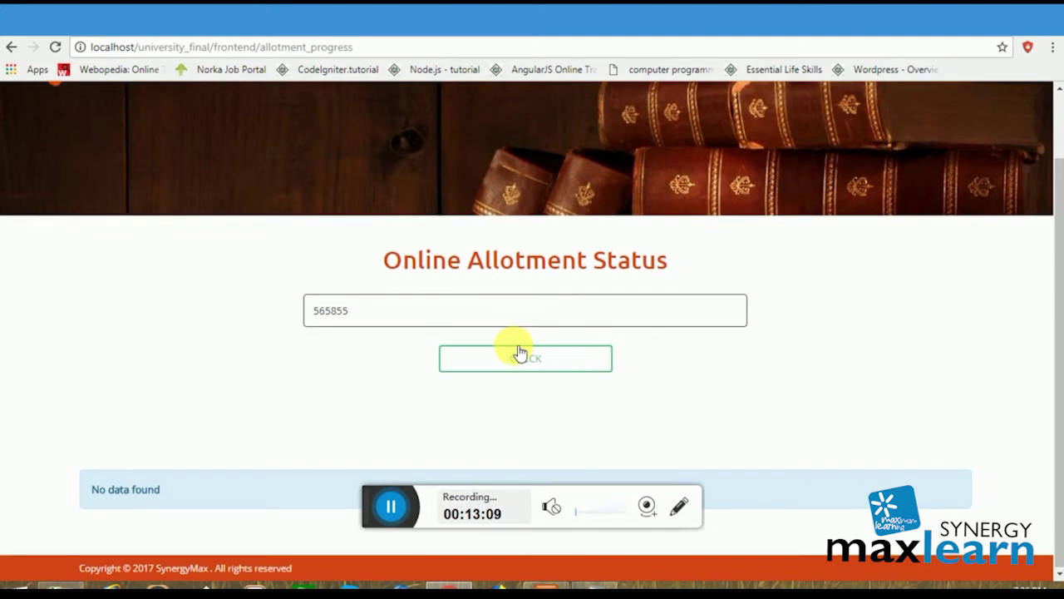
scroll(515, 351, "up", 1)
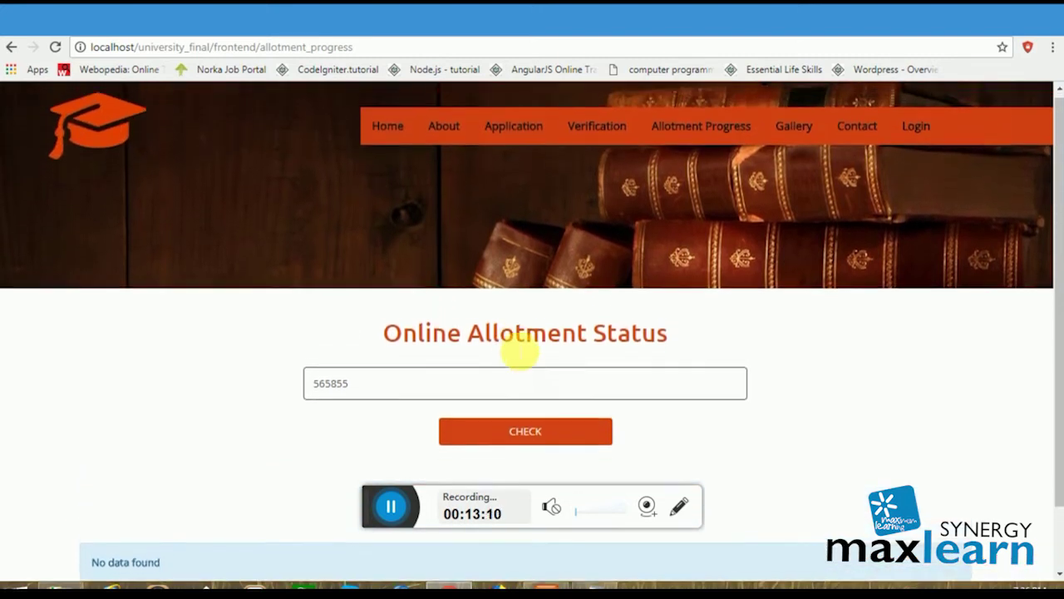
scroll(514, 351, "down", 1)
scroll(514, 351, "up", 1)
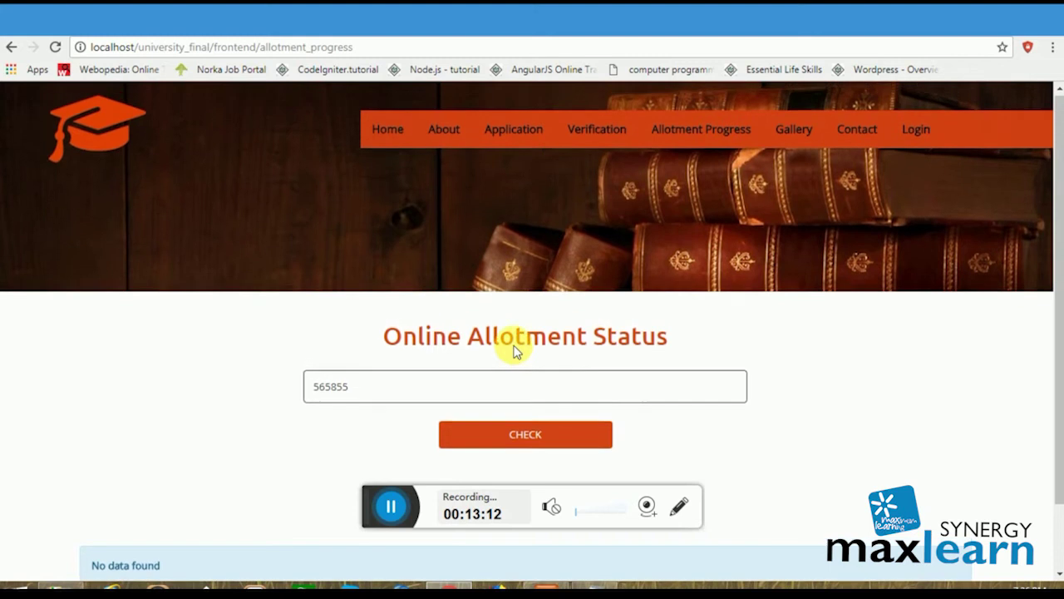
Open the certificate Verification page, and add the line "here we can verify the certificates" to the Notepad notes before returning to the browser.
left_click(592, 135)
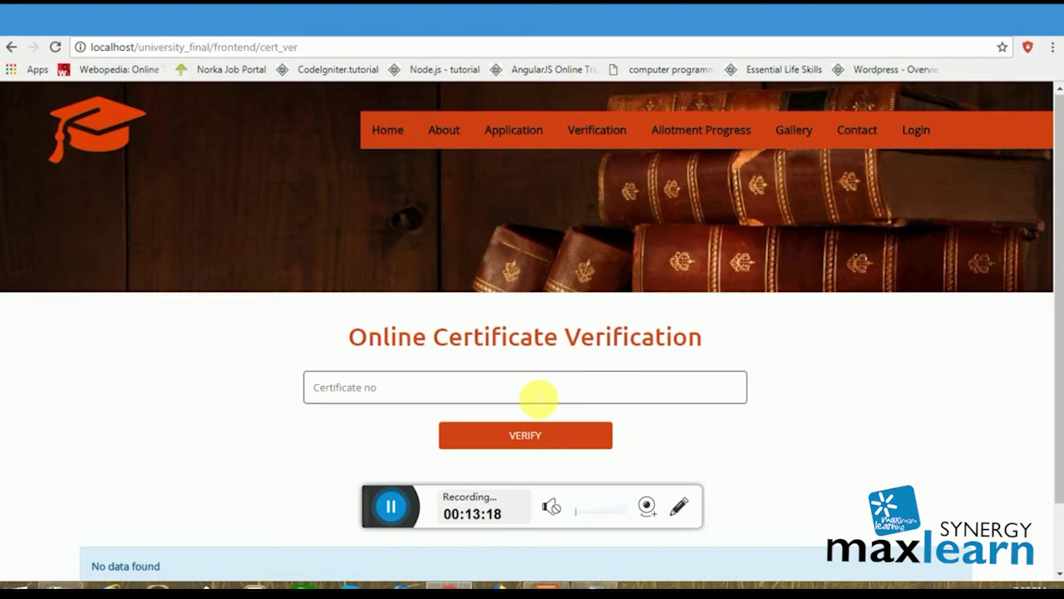
left_click(536, 398)
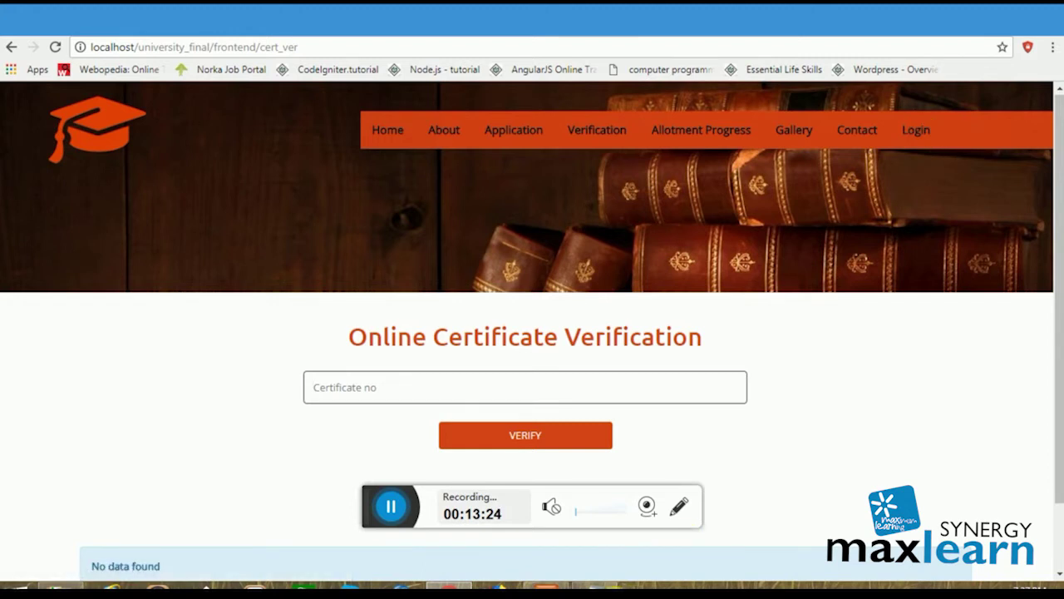
key("alt+Tab")
key("Return")
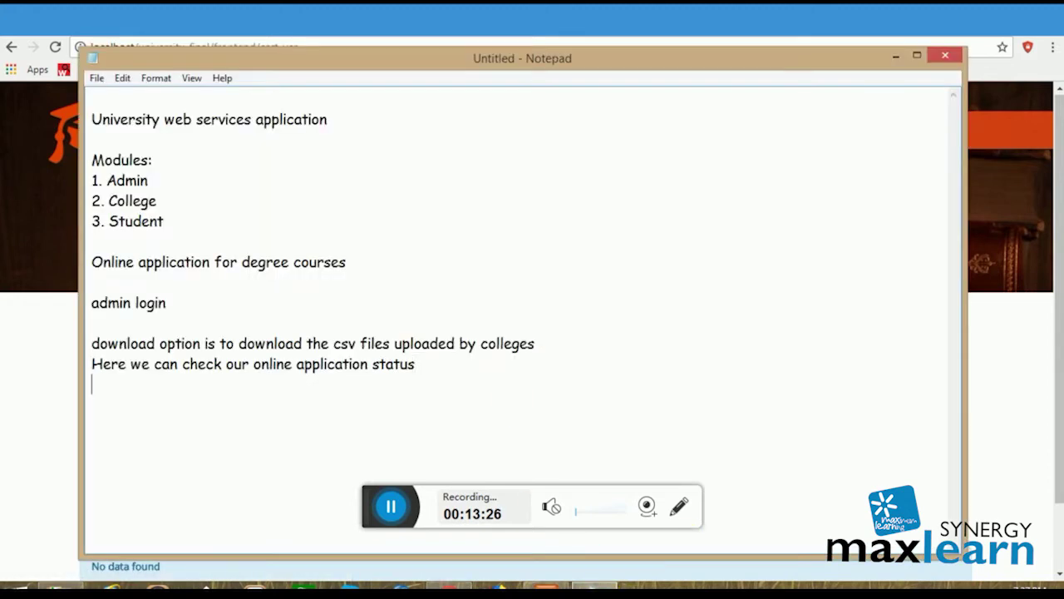
type("here")
type("we can verify the certificates")
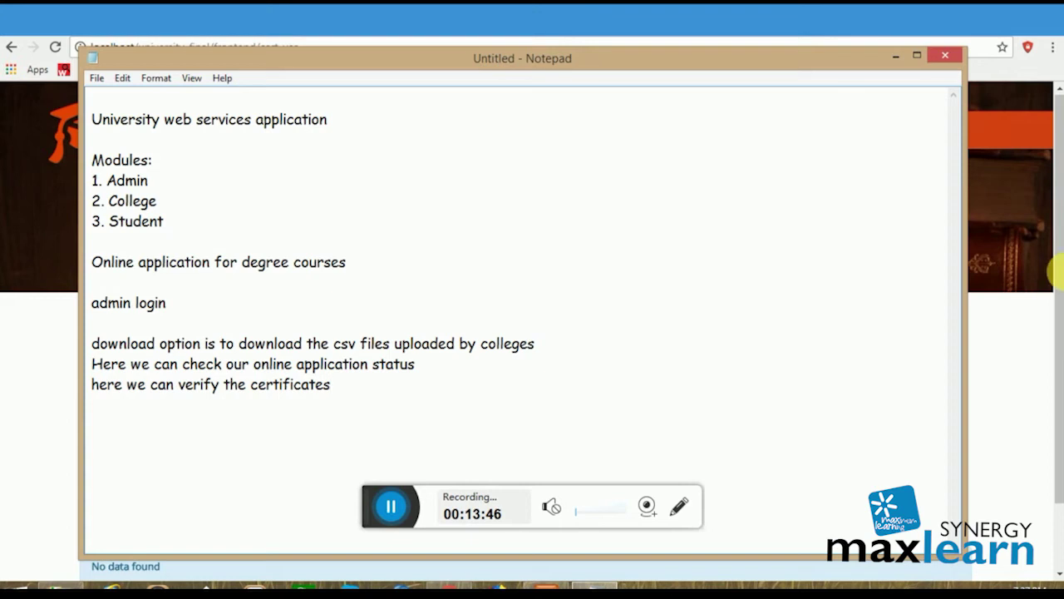
left_click(1010, 349)
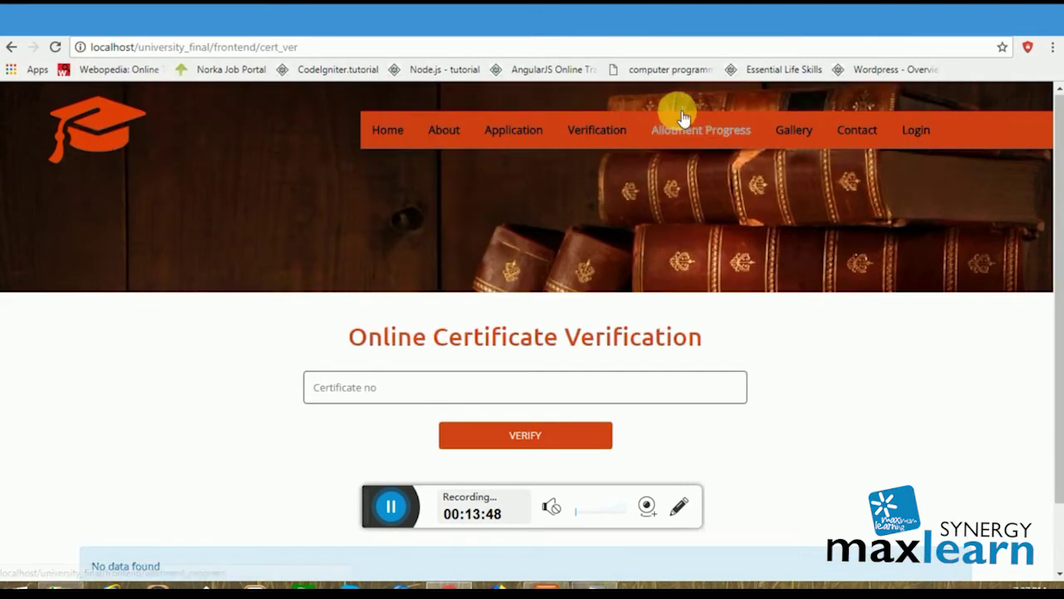
Open the site's Login page, and add the line "college login" to the Notepad notes before returning to the browser.
left_click(908, 130)
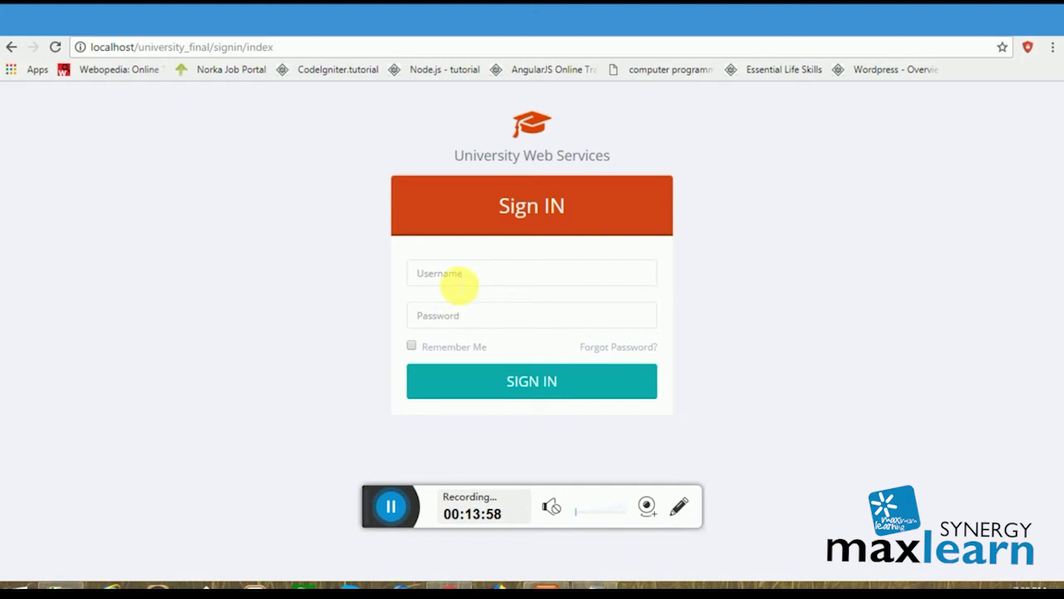
left_click(599, 586)
left_click(376, 422)
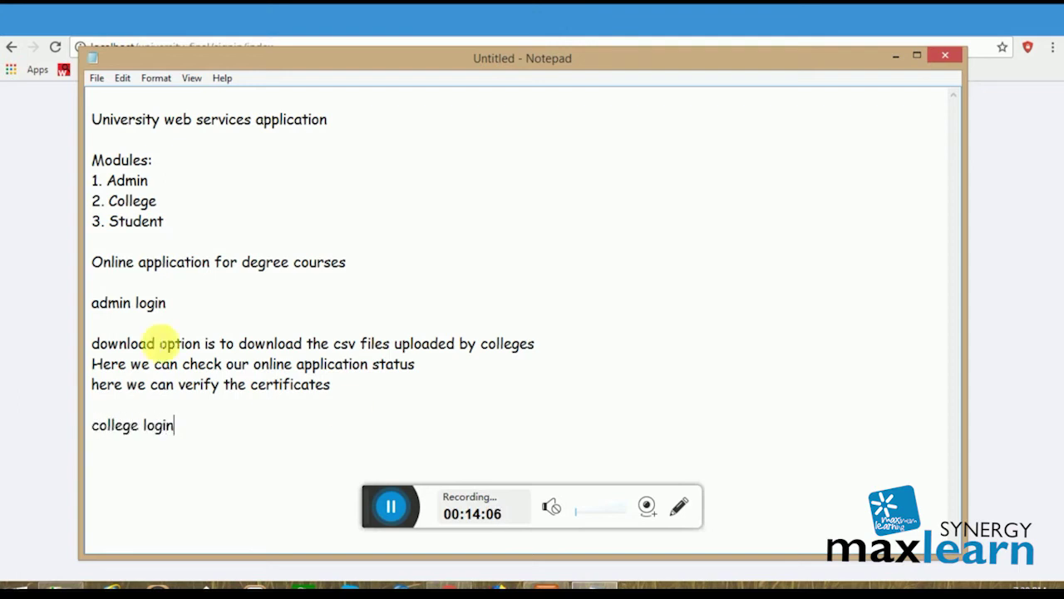
left_click(33, 340)
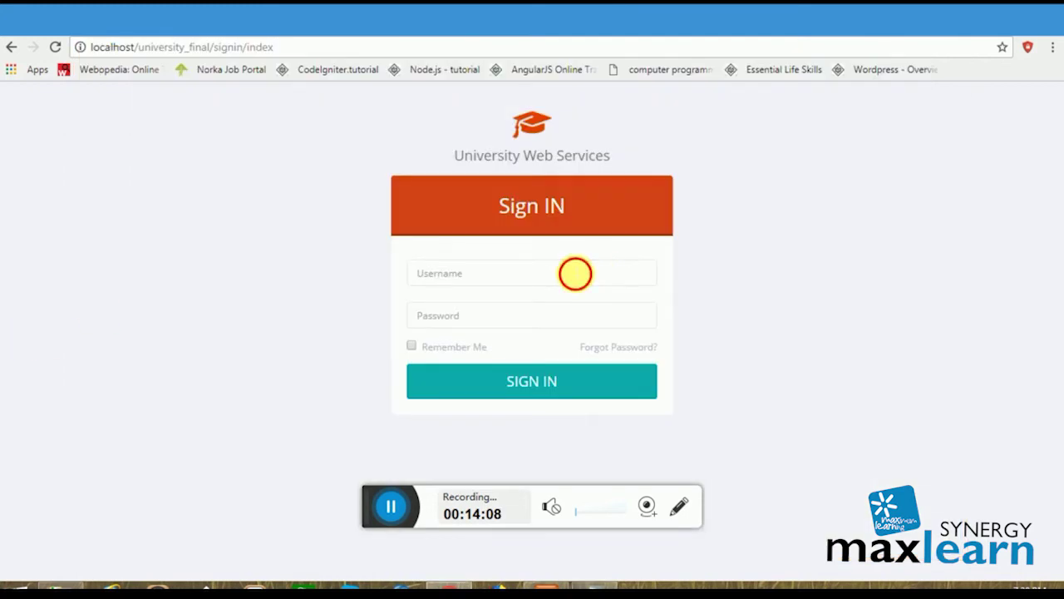
Sign in to the college admin account with its username and password, and look over the dashboard calendar.
left_click(573, 271)
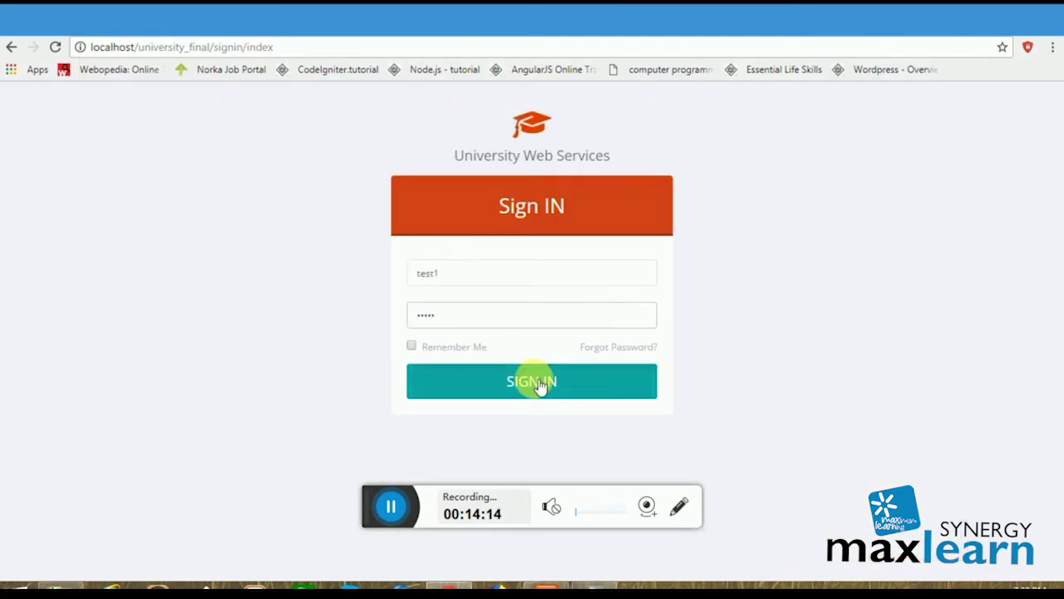
left_click(536, 384)
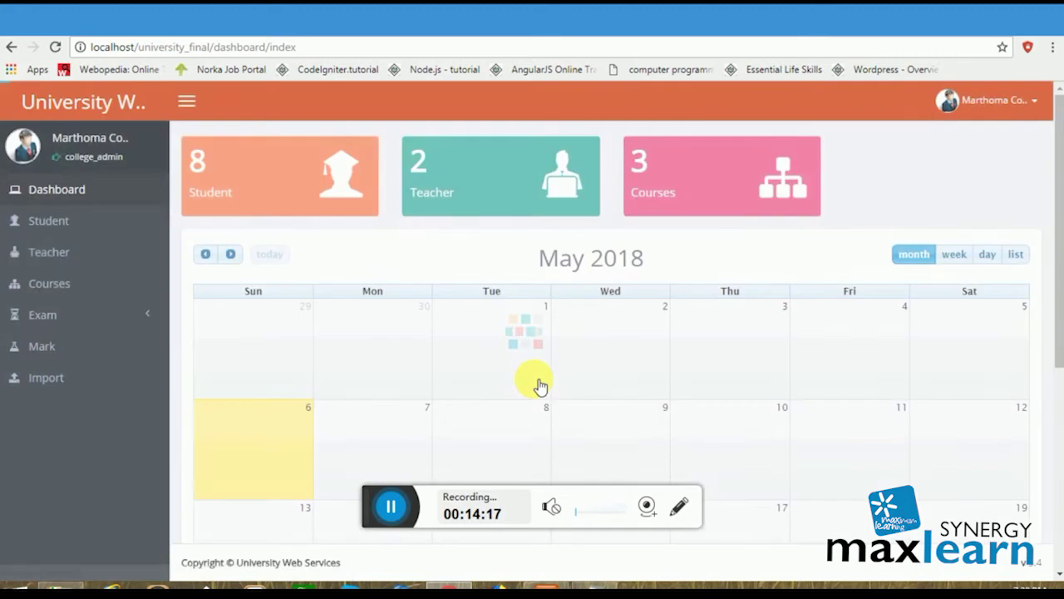
scroll(341, 297, "down", 3)
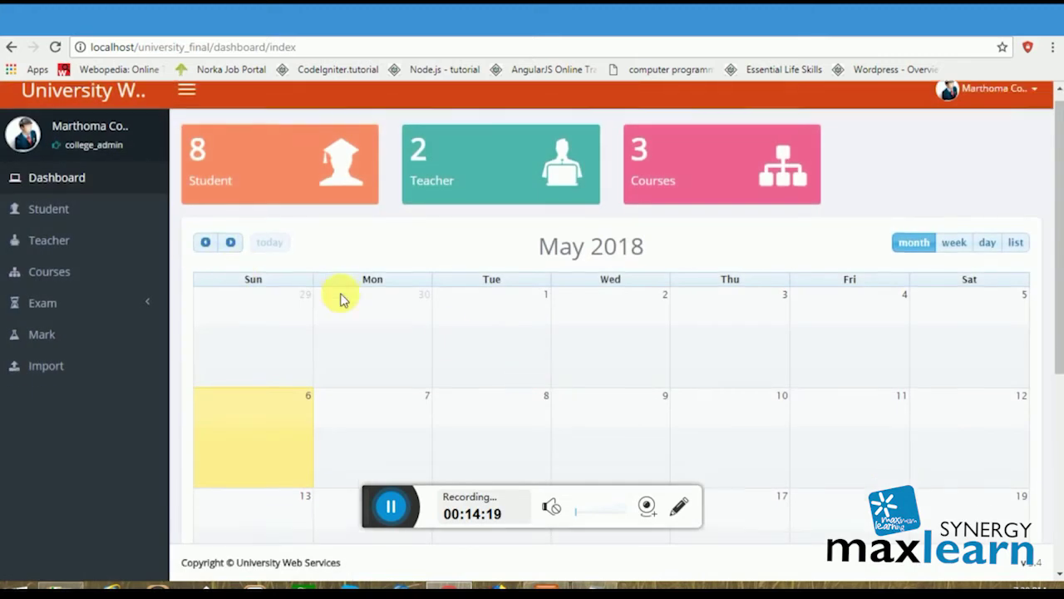
scroll(340, 297, "down", 1)
scroll(340, 297, "up", 4)
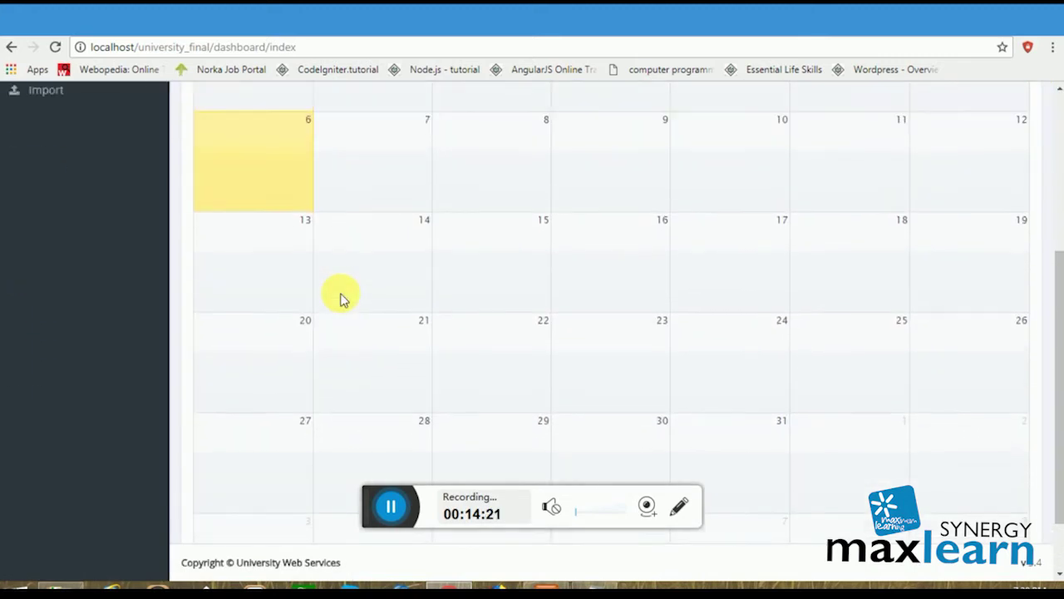
scroll(341, 297, "up", 1)
List the students of the BscComputer science course and view the Semester 5 and Semester 1 groups.
left_click(73, 222)
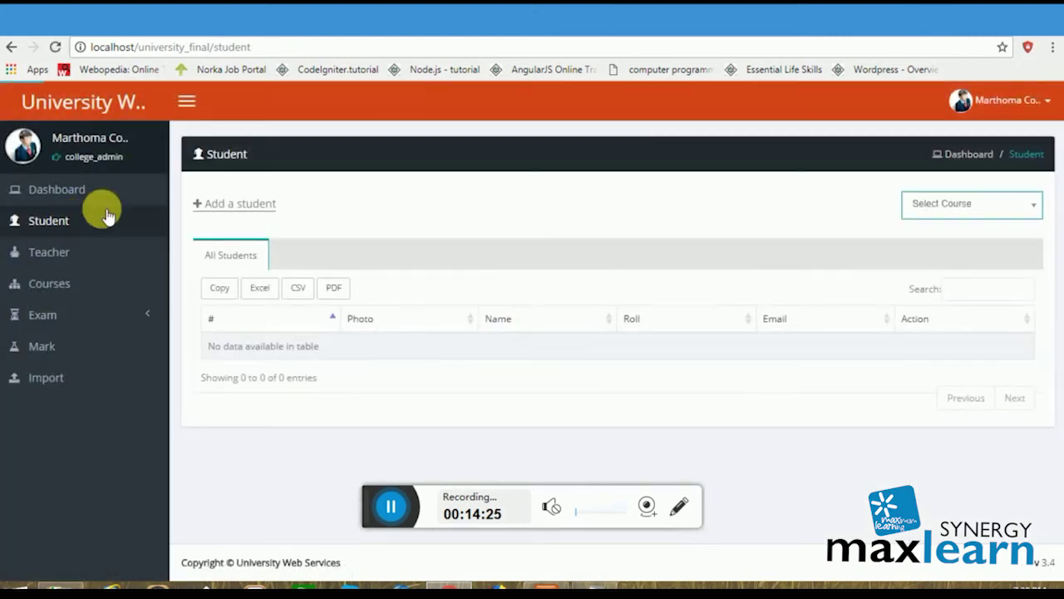
left_click(946, 204)
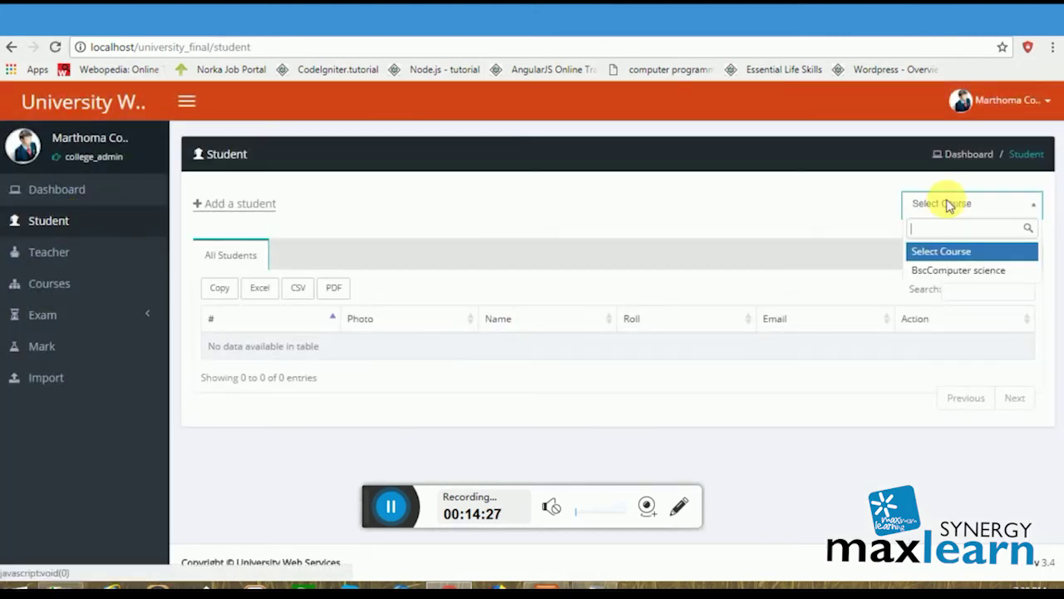
left_click(935, 290)
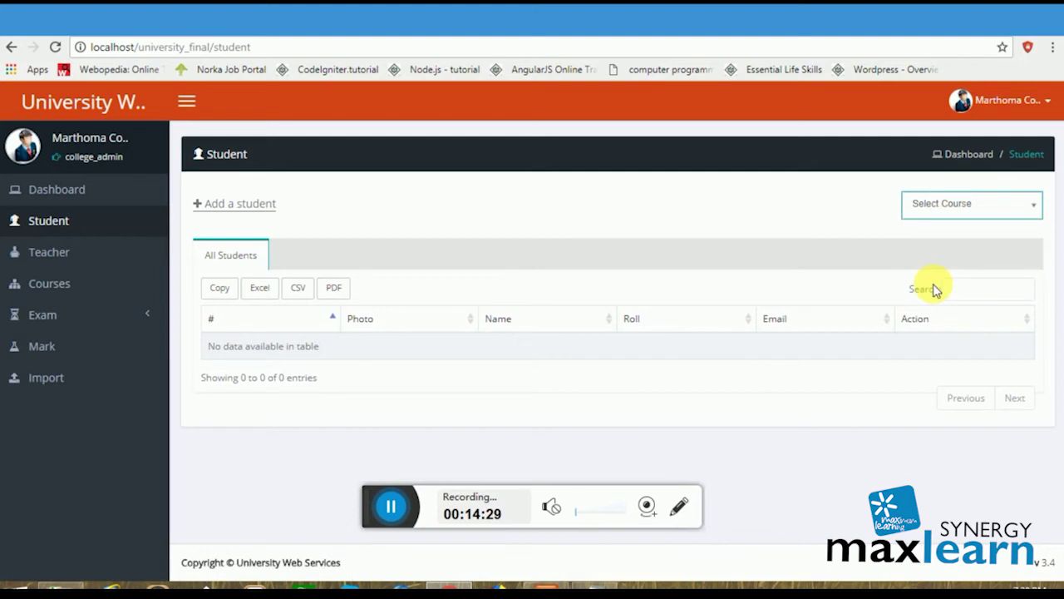
left_click(921, 202)
left_click(943, 271)
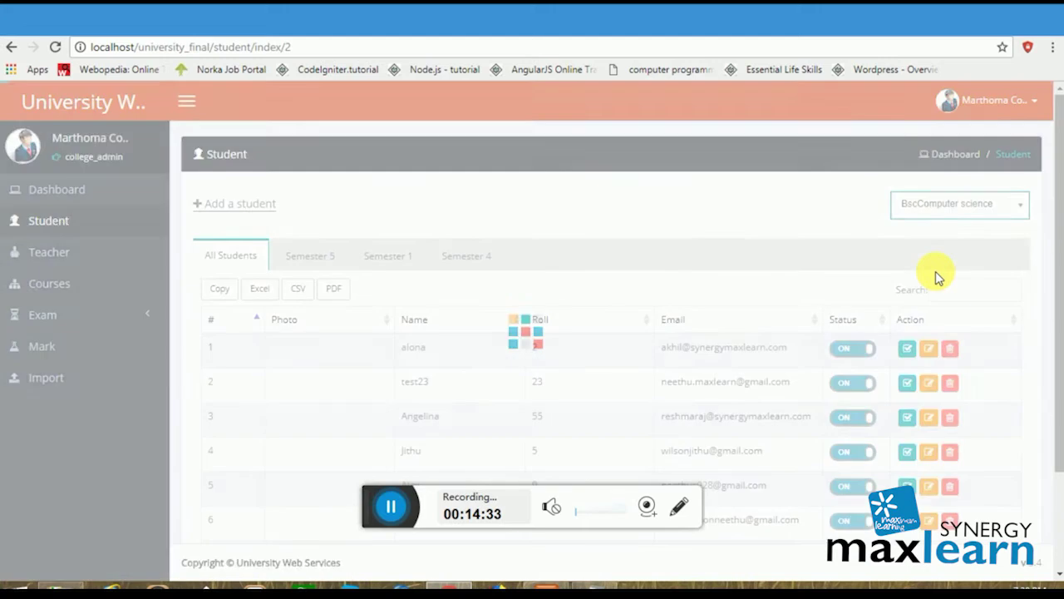
scroll(665, 331, "down", 1)
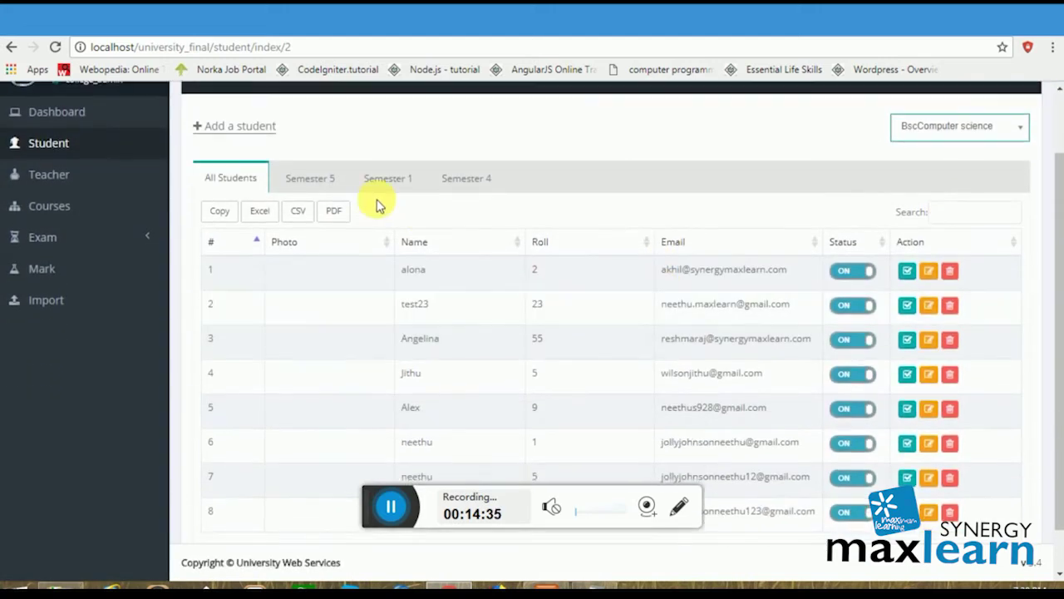
left_click(300, 179)
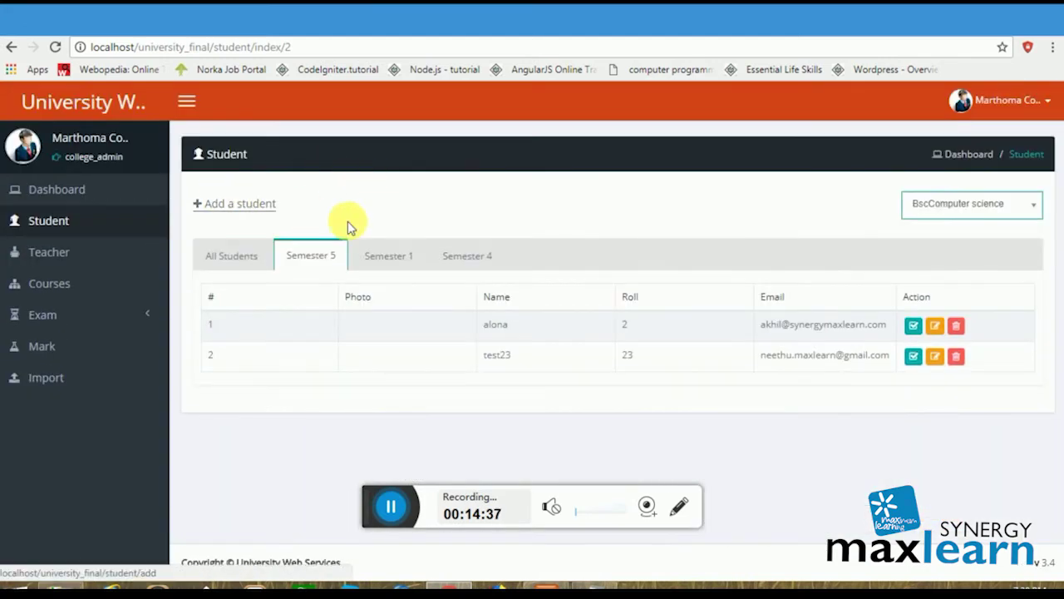
left_click(389, 254)
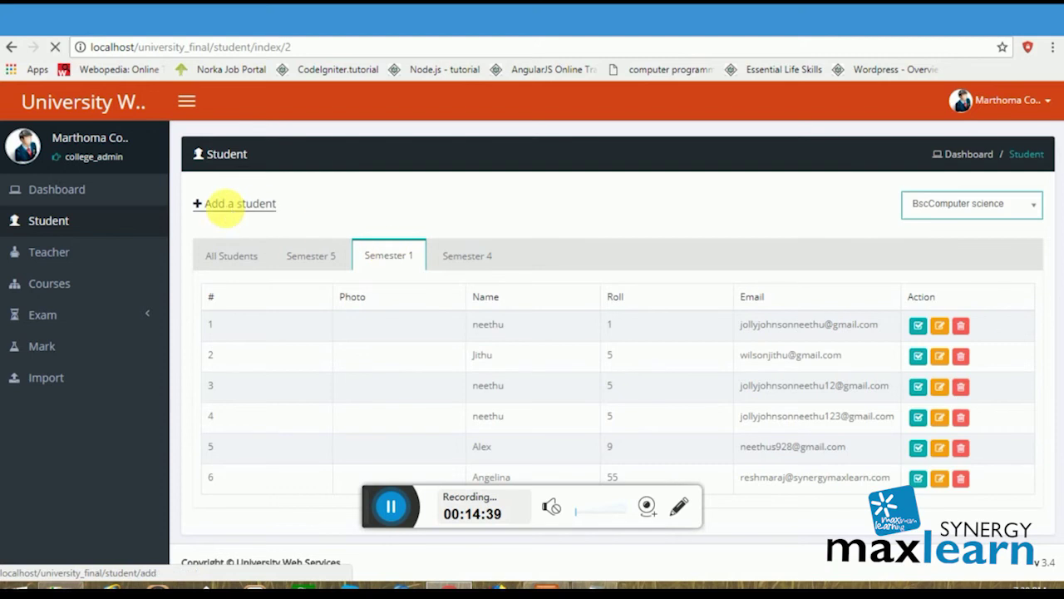
Open the form for adding a student and review its fields from Name to Password.
left_click(235, 205)
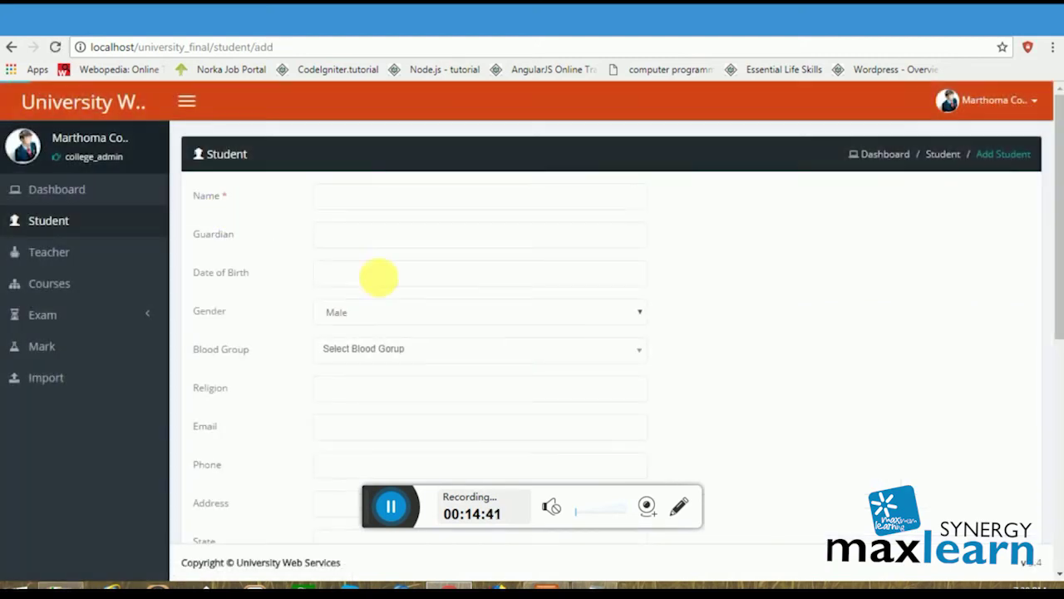
scroll(379, 279, "down", 3)
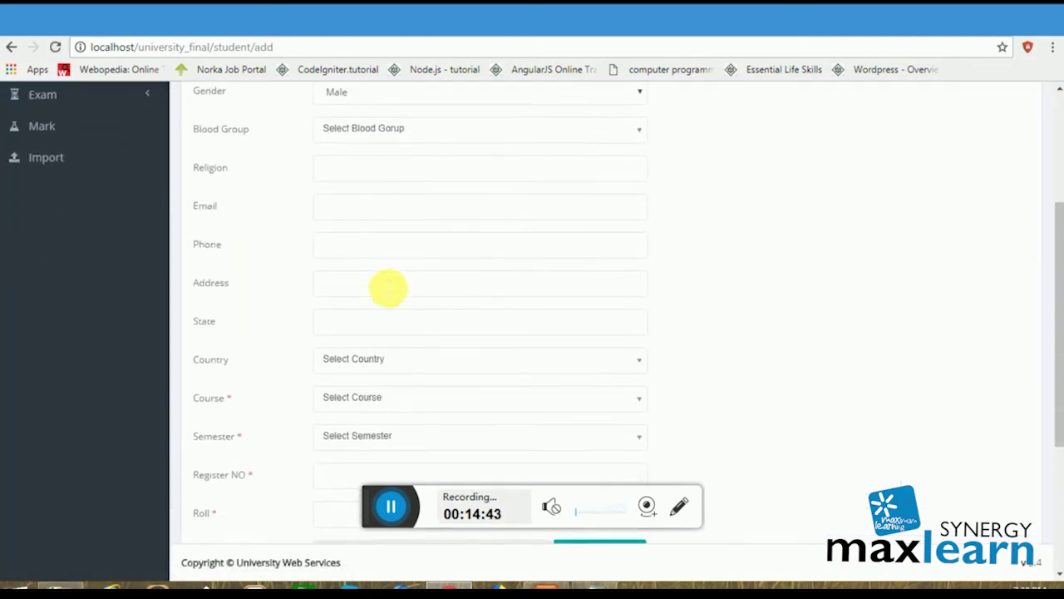
scroll(388, 288, "down", 3)
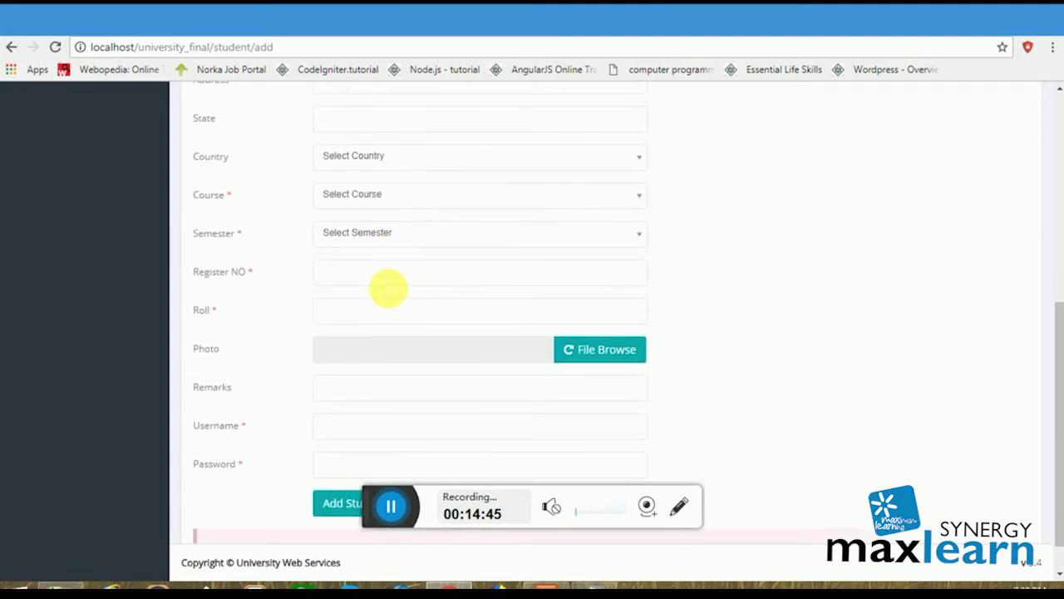
scroll(388, 289, "down", 1)
scroll(383, 287, "up", 6)
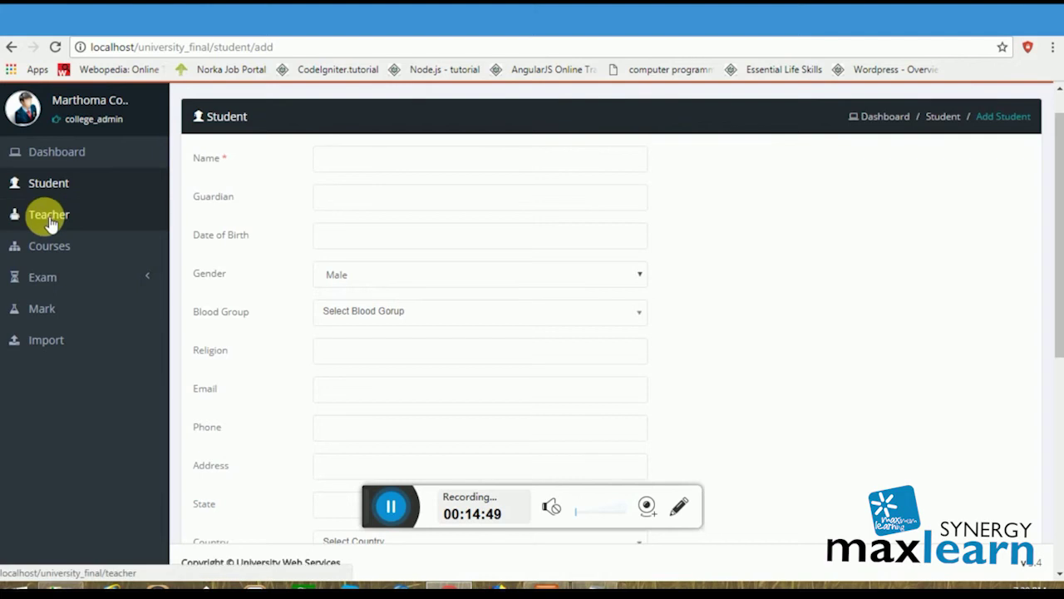
View the college's teacher list, and open the form for adding a teacher to review its fields from Name to Joining Date.
left_click(48, 214)
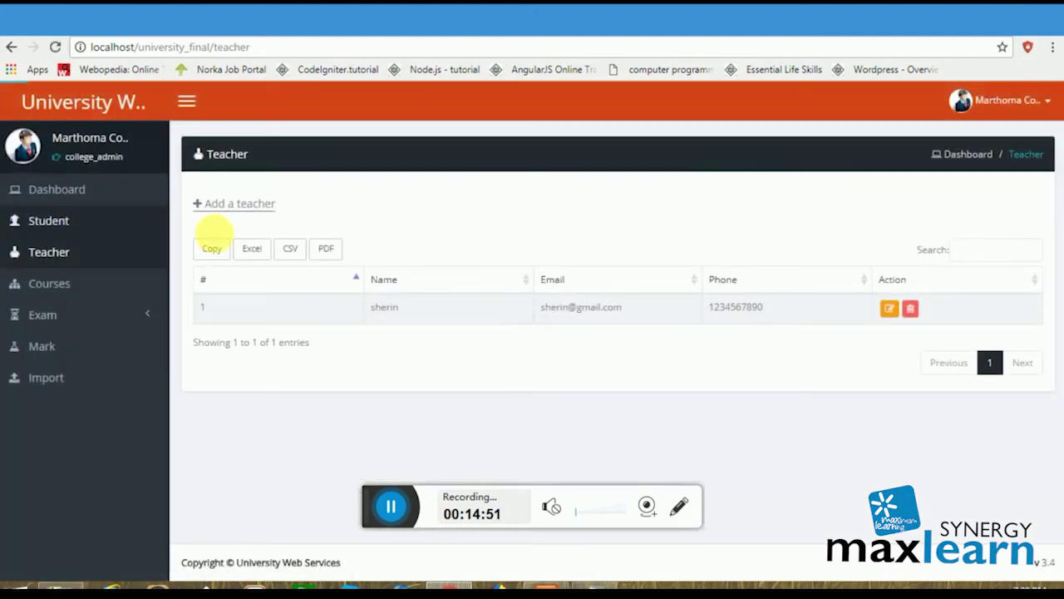
left_click(257, 204)
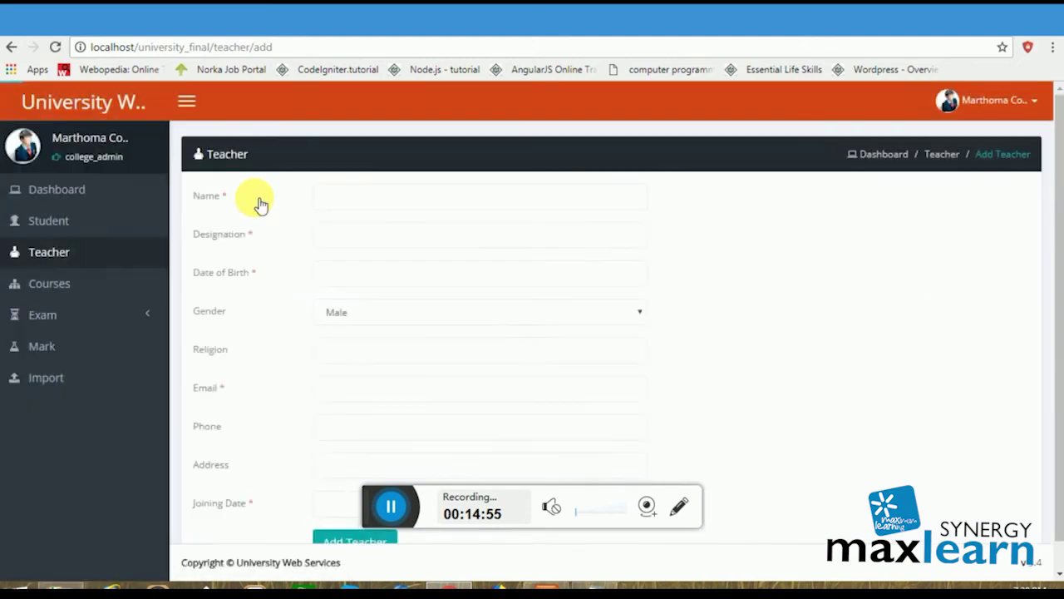
scroll(306, 298, "down", 1)
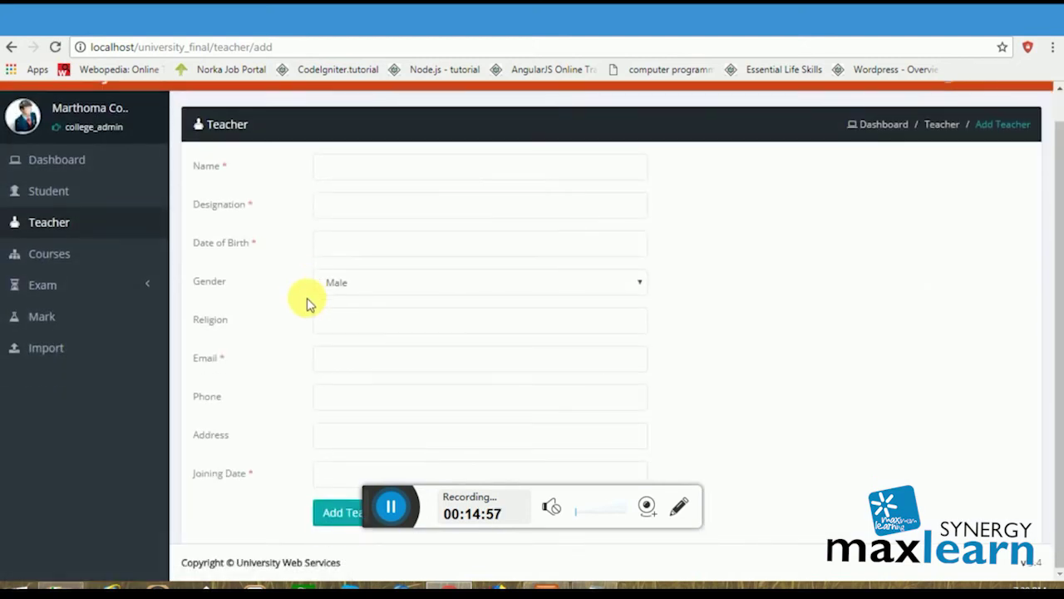
View the college's course list, and check the courses offered in the form for adding a course without choosing one.
left_click(58, 263)
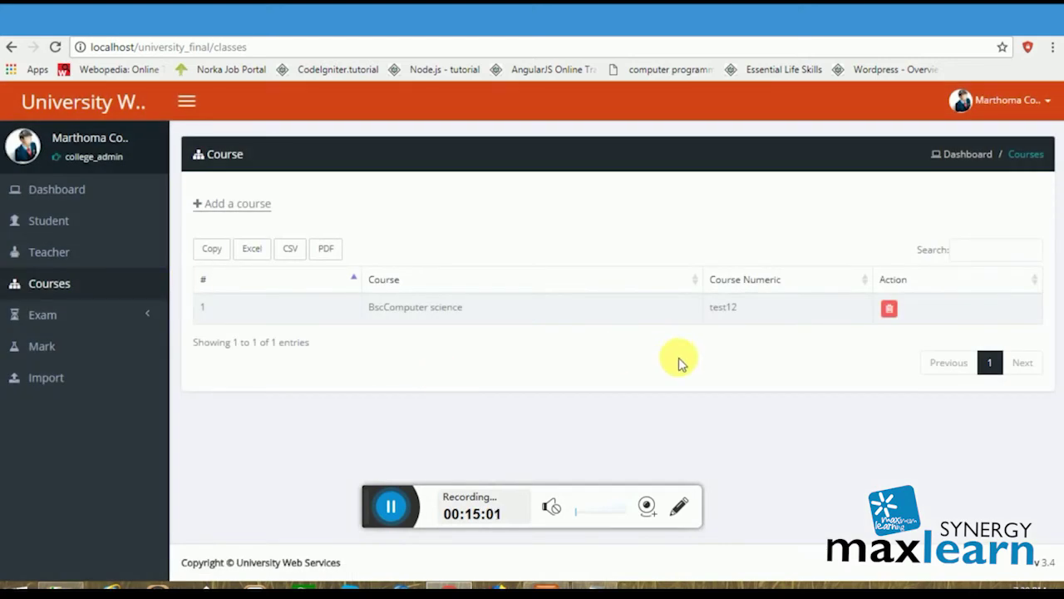
left_click(236, 204)
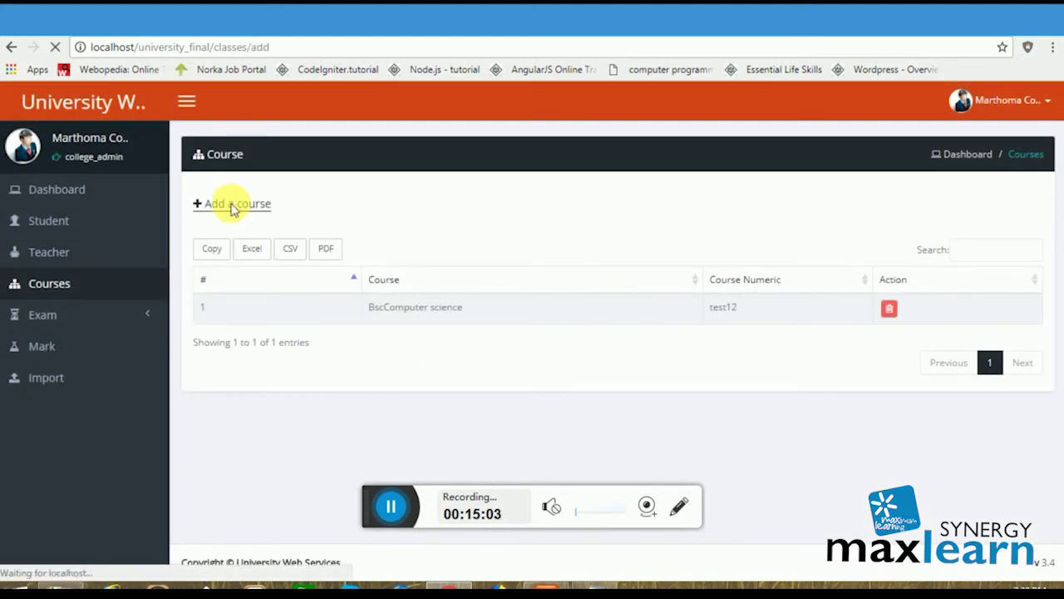
left_click(341, 199)
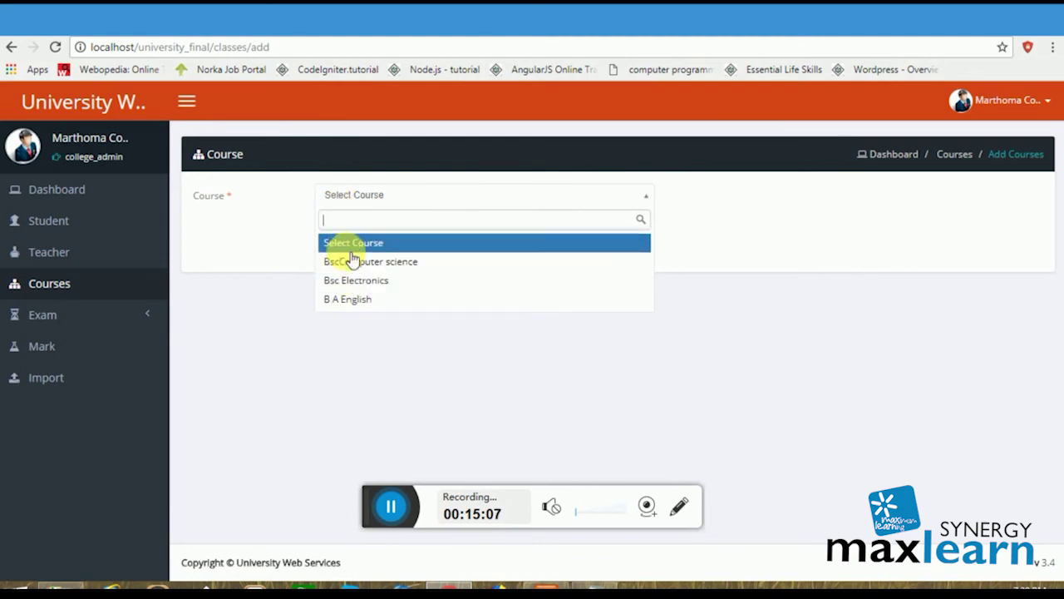
left_click(258, 227)
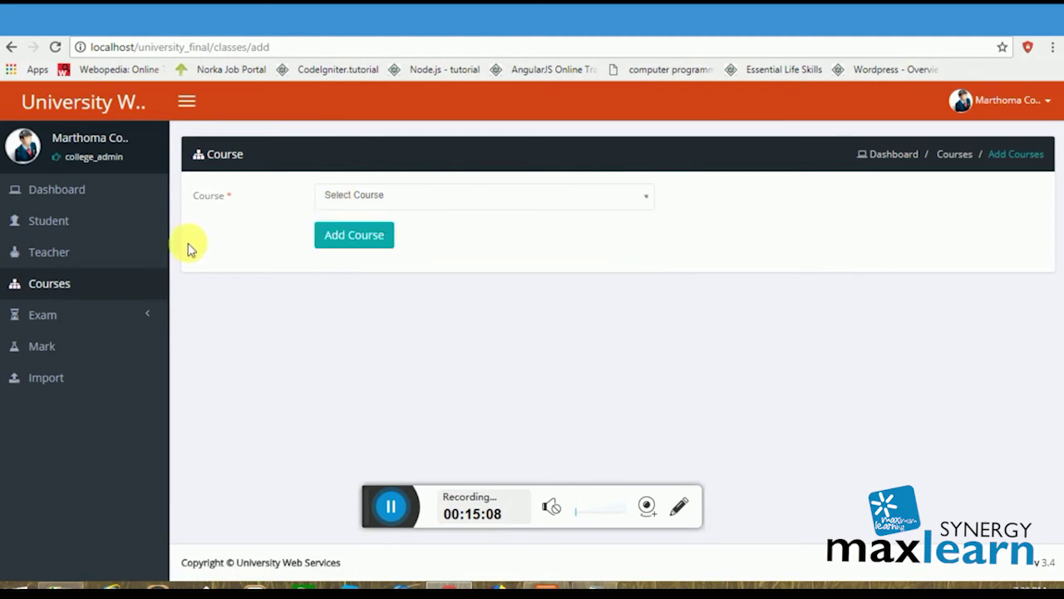
View the college admin's exam list and the exam schedule page.
left_click(35, 313)
left_click(44, 345)
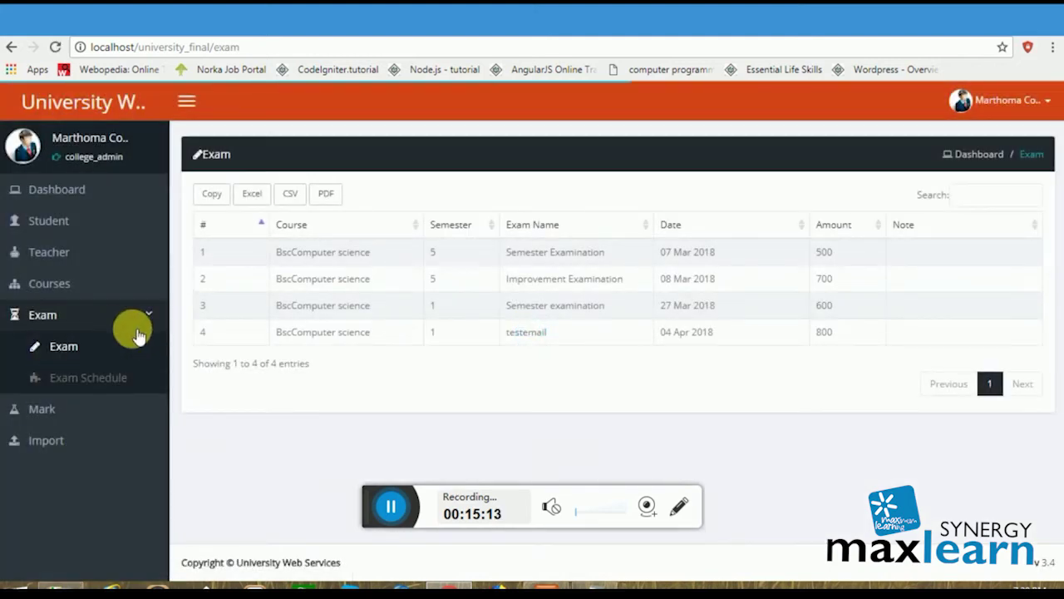
left_click(106, 379)
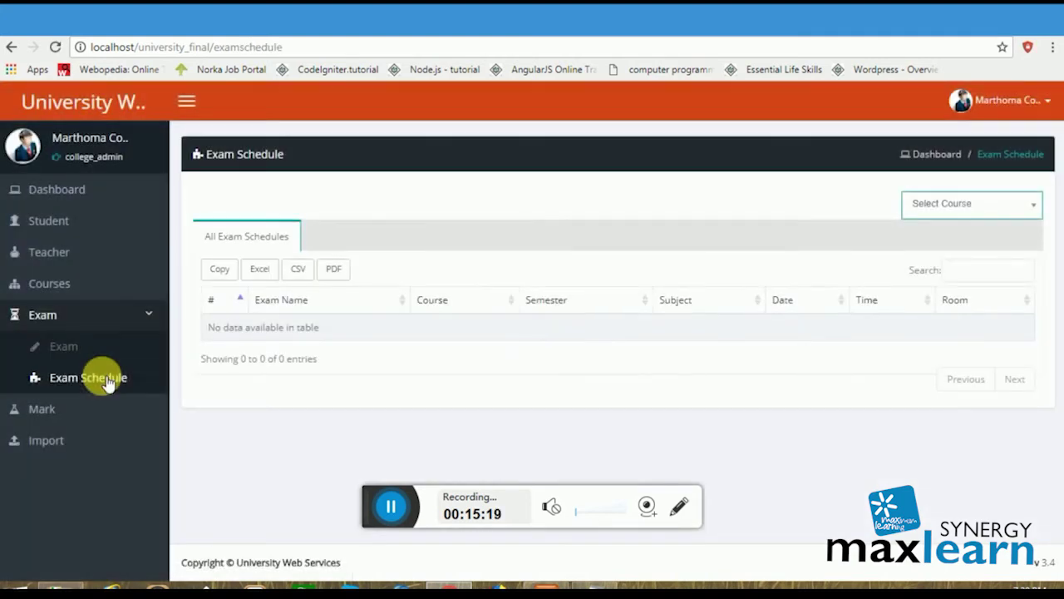
Open the Mark module and list all students of the BscComputer science class.
left_click(42, 410)
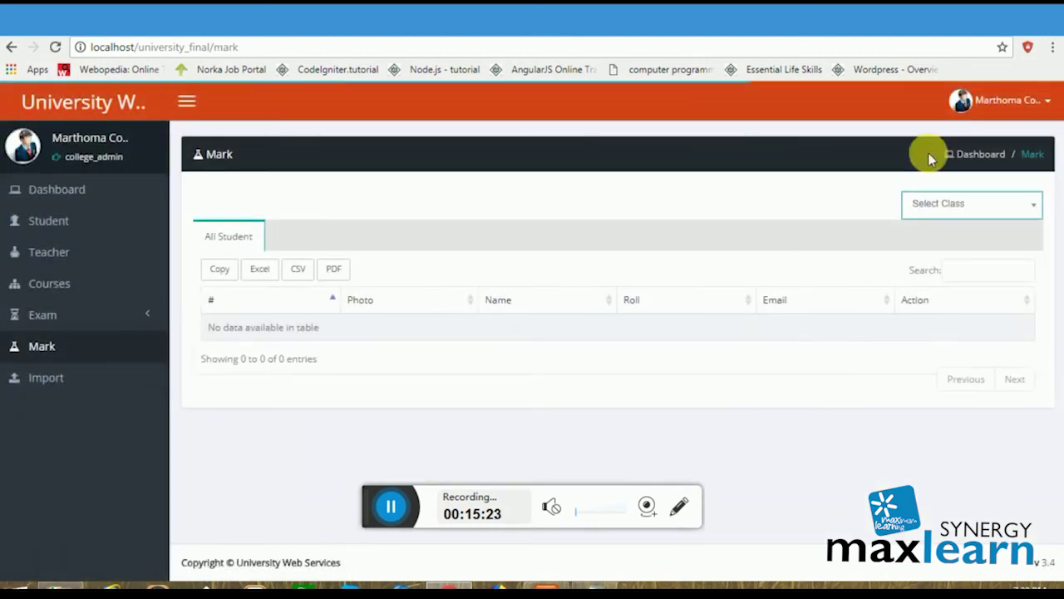
left_click(949, 208)
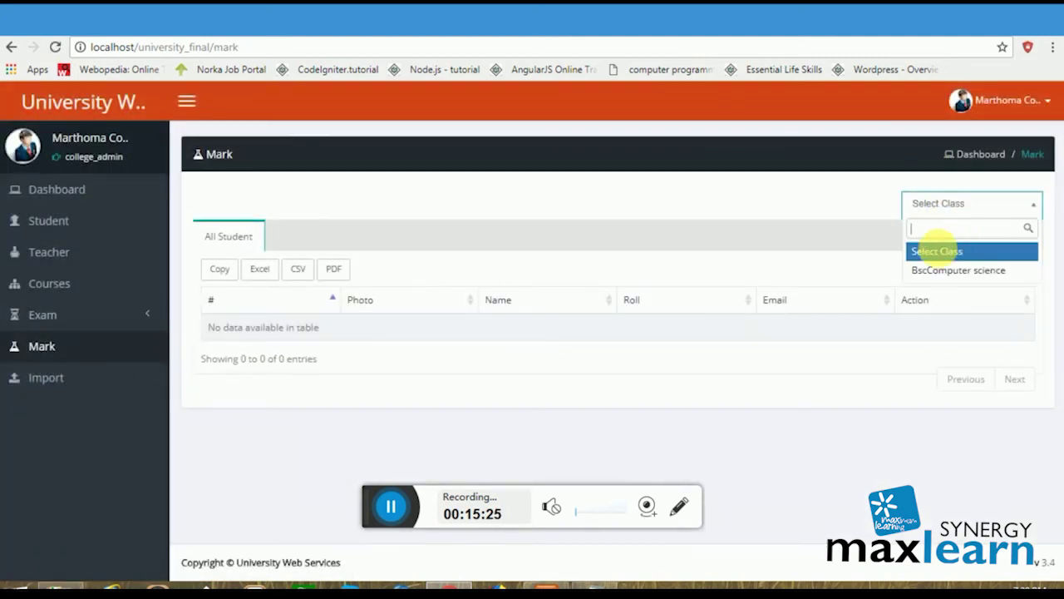
left_click(937, 271)
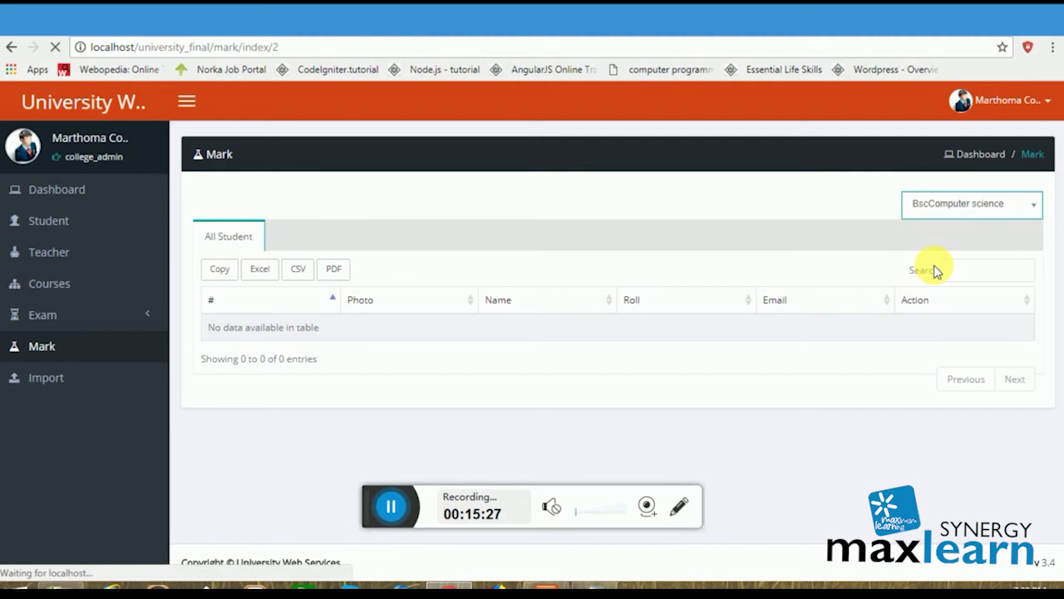
scroll(686, 363, "down", 1)
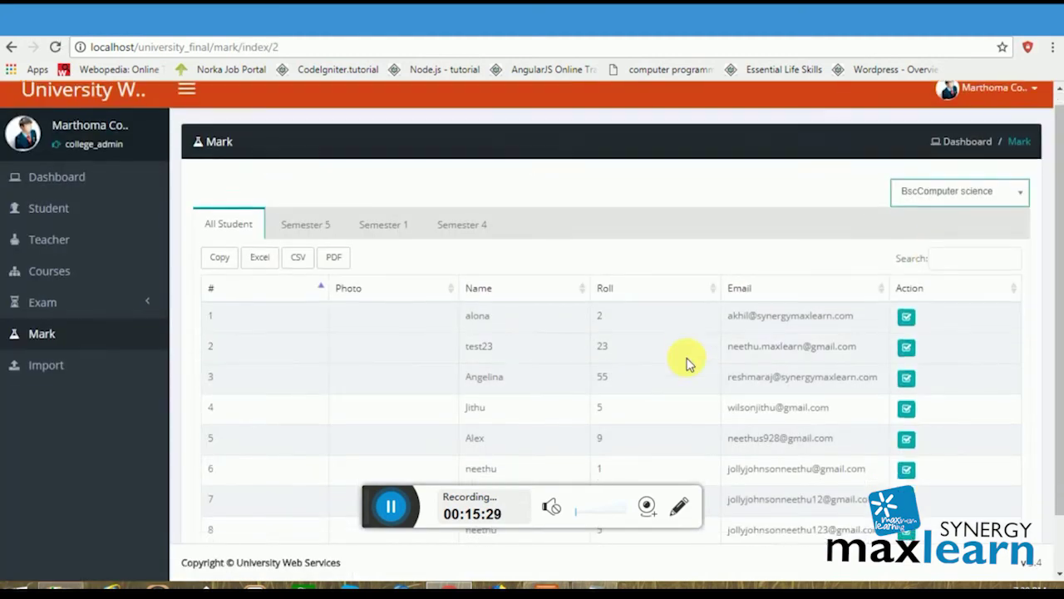
scroll(687, 363, "down", 1)
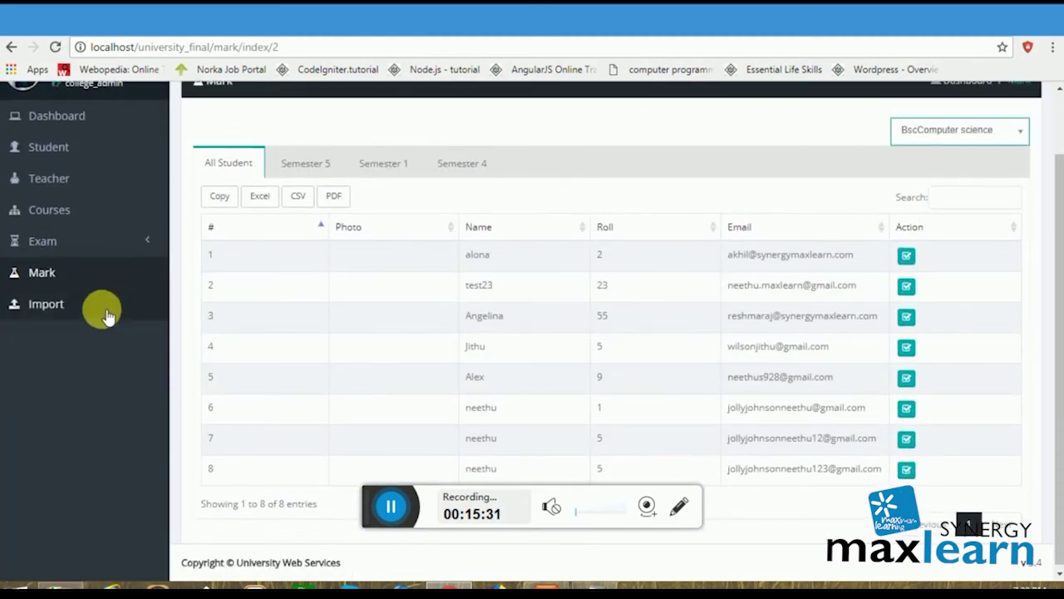
Open the Import module and show the file chooser for the attendance upload, closing it without choosing a file.
left_click(99, 306)
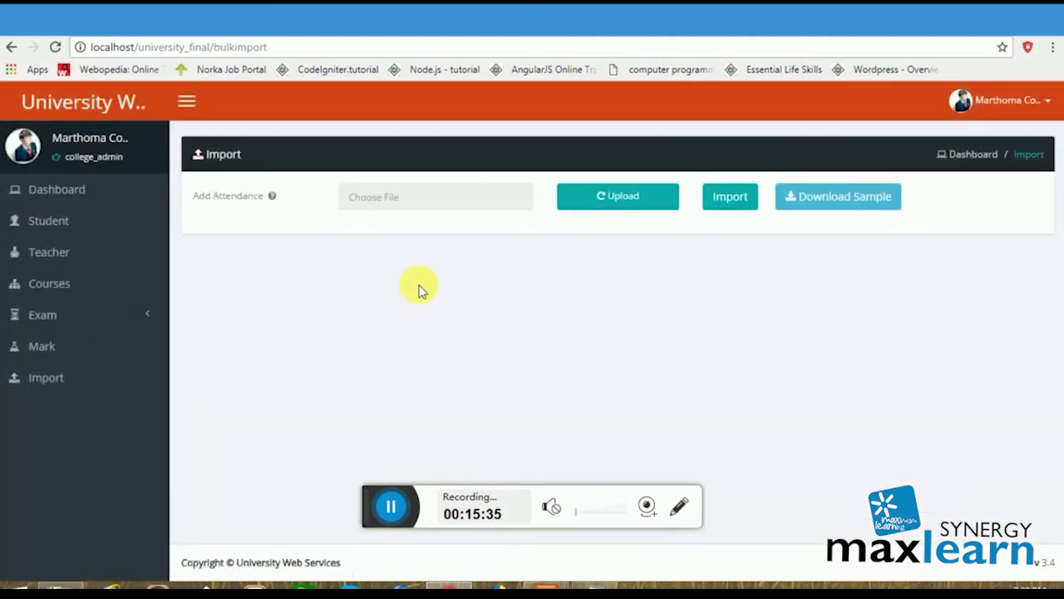
left_click(604, 199)
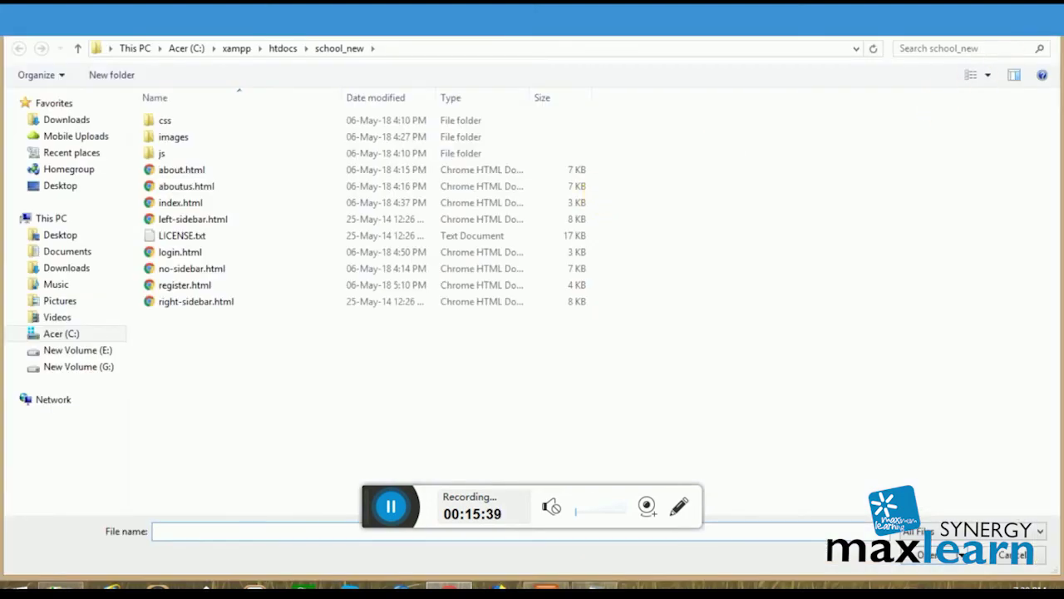
key("Escape")
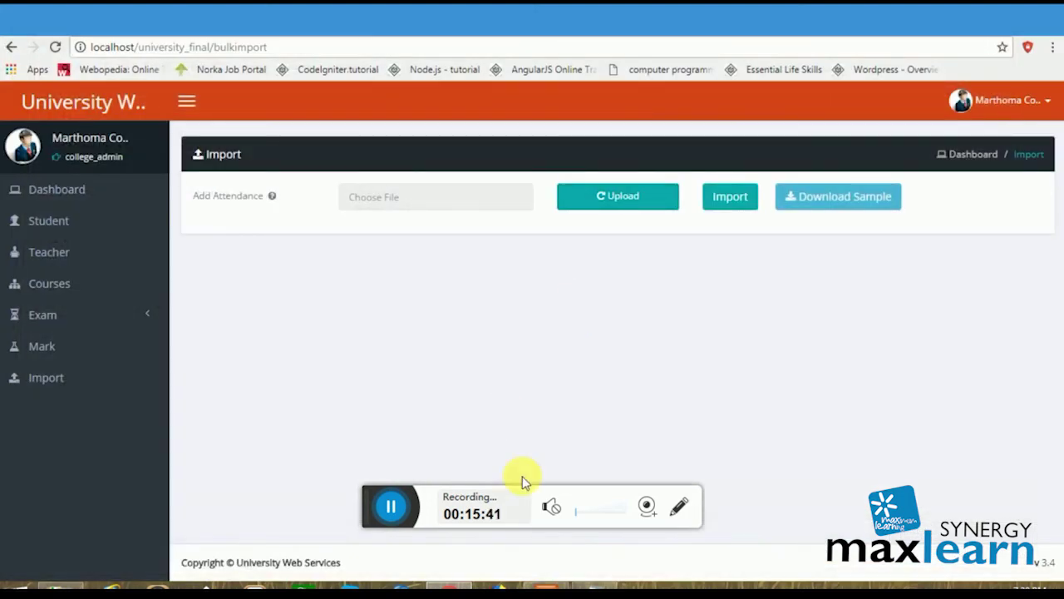
Switch to Notepad, add the line "import option isto upload csv files" below "college login", and return to the browser.
key("alt+Tab")
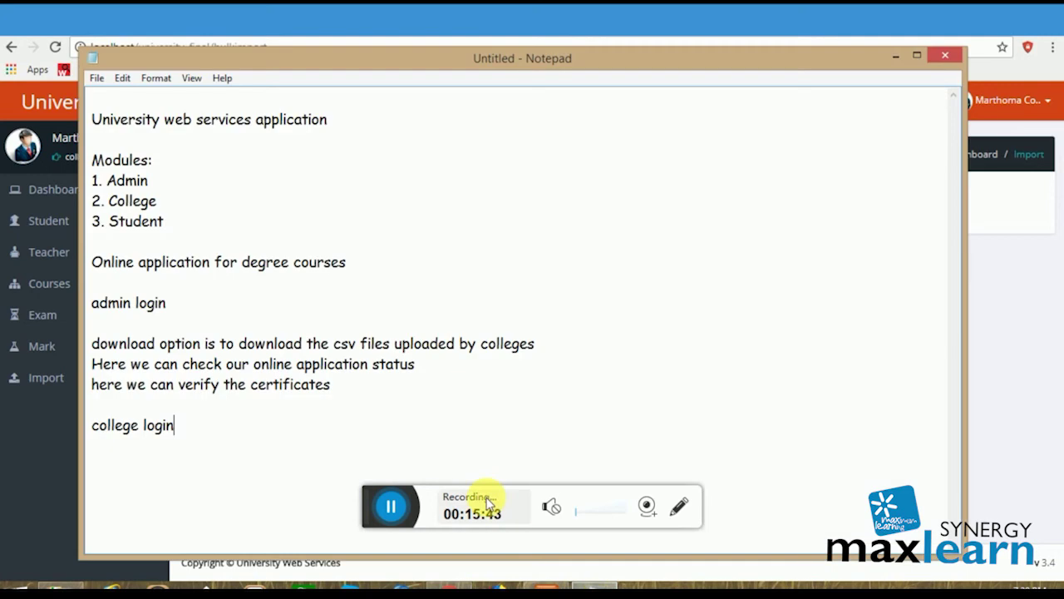
type("imp")
type("ort option isto upload csv file")
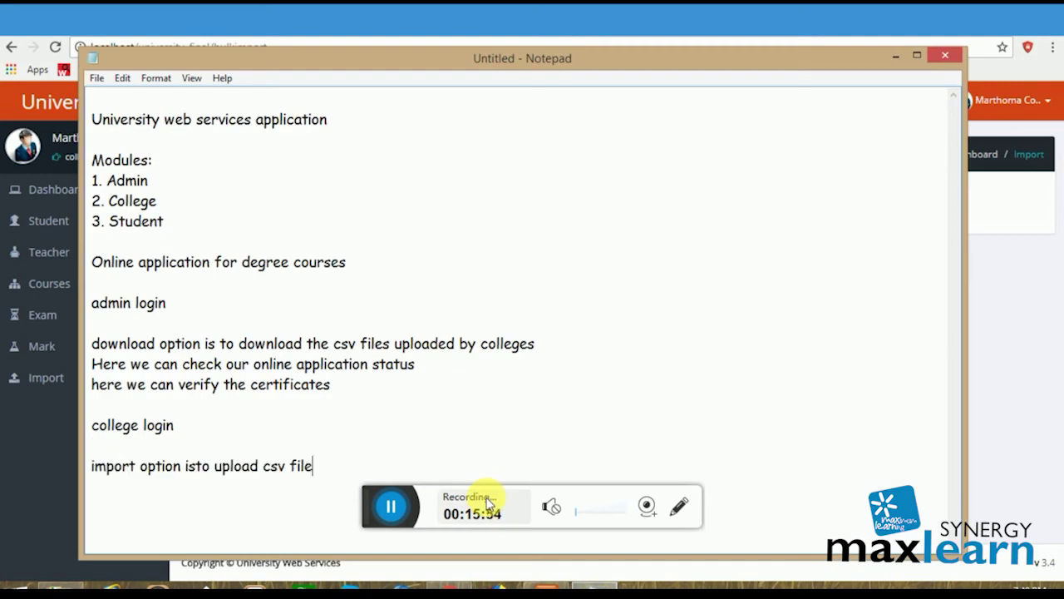
type("s")
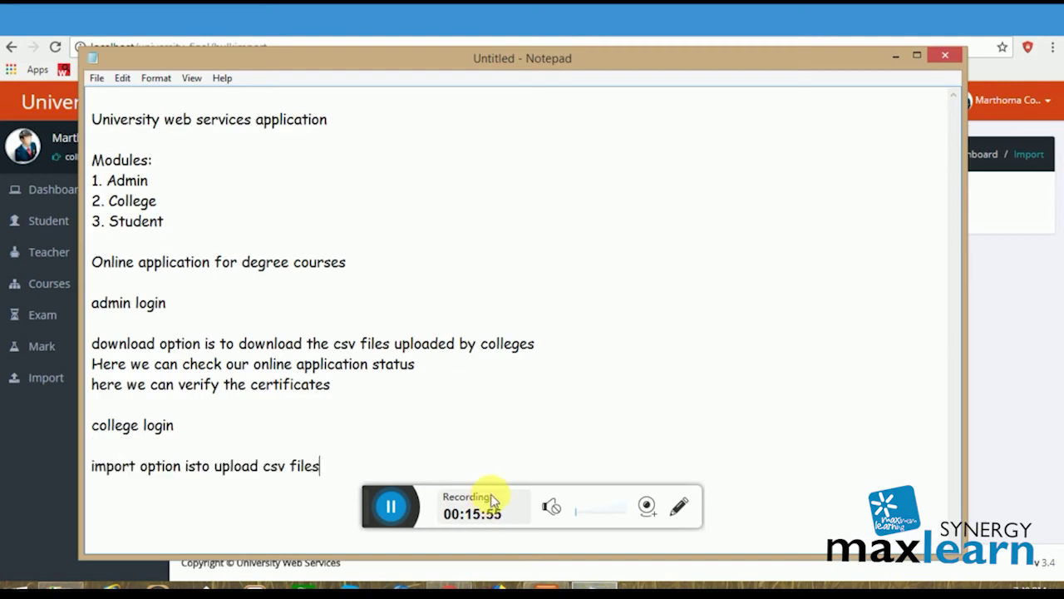
left_click(1031, 378)
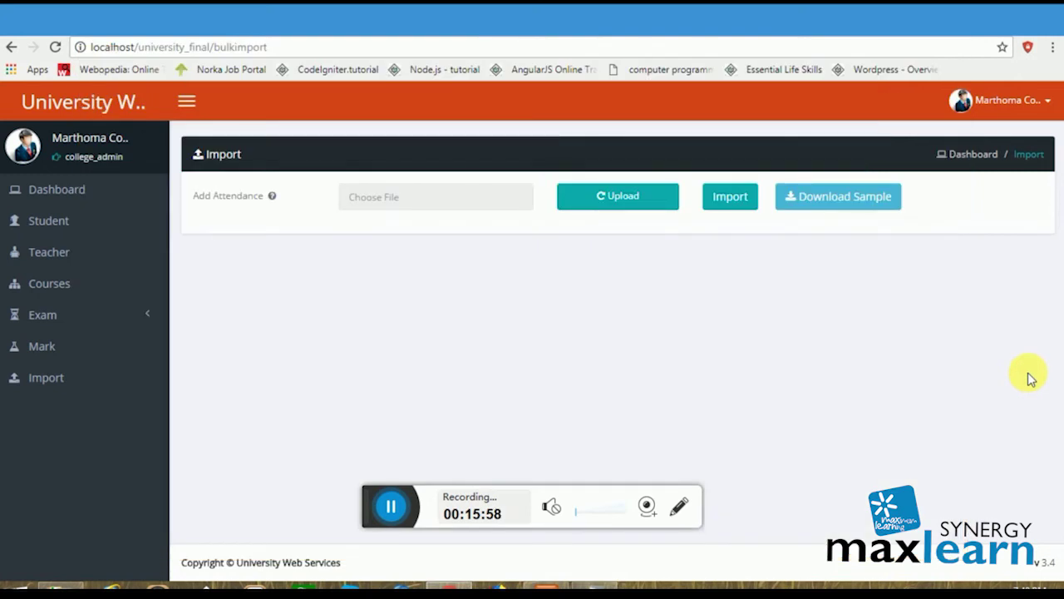
Log out of the college admin account and get the sign-in form's Username field ready for entry.
left_click(1000, 113)
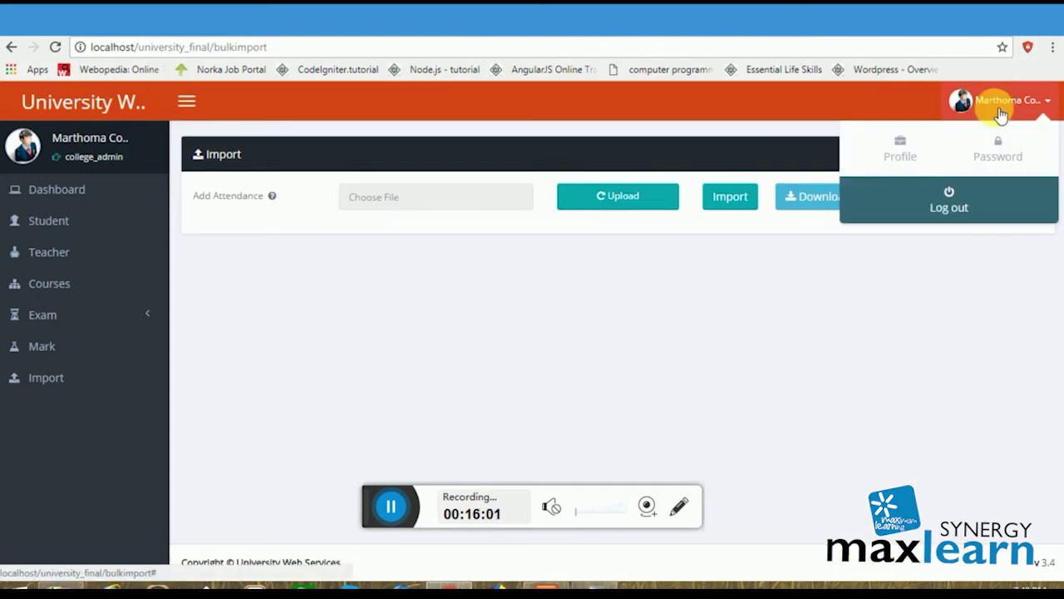
left_click(950, 200)
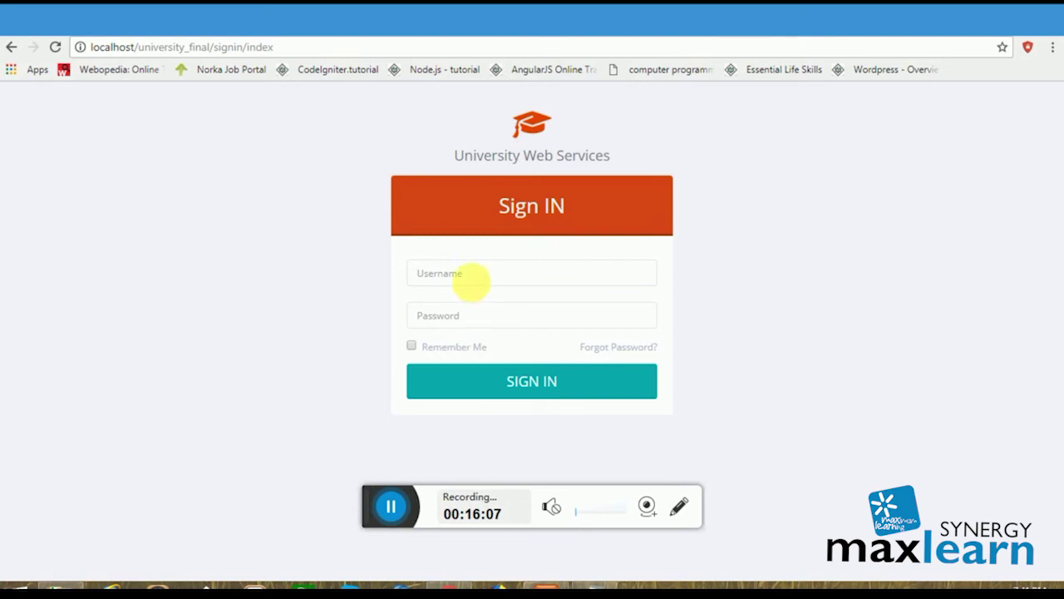
left_click(479, 284)
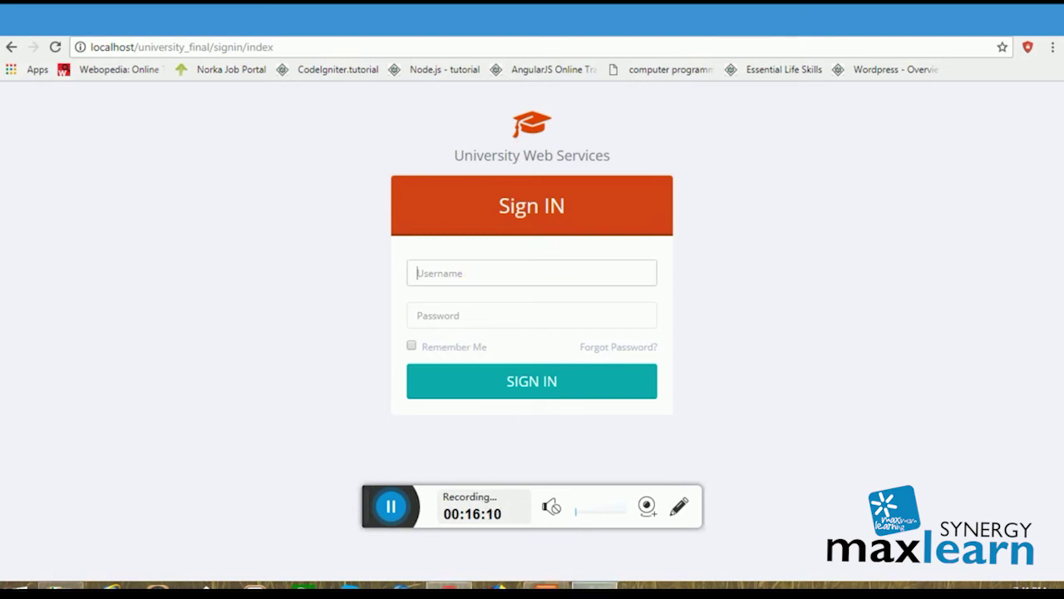
Switch to Notepad, add the line "student login" at the end of the notes, and return to the browser.
left_click(595, 586)
key("Return")
key("Return")
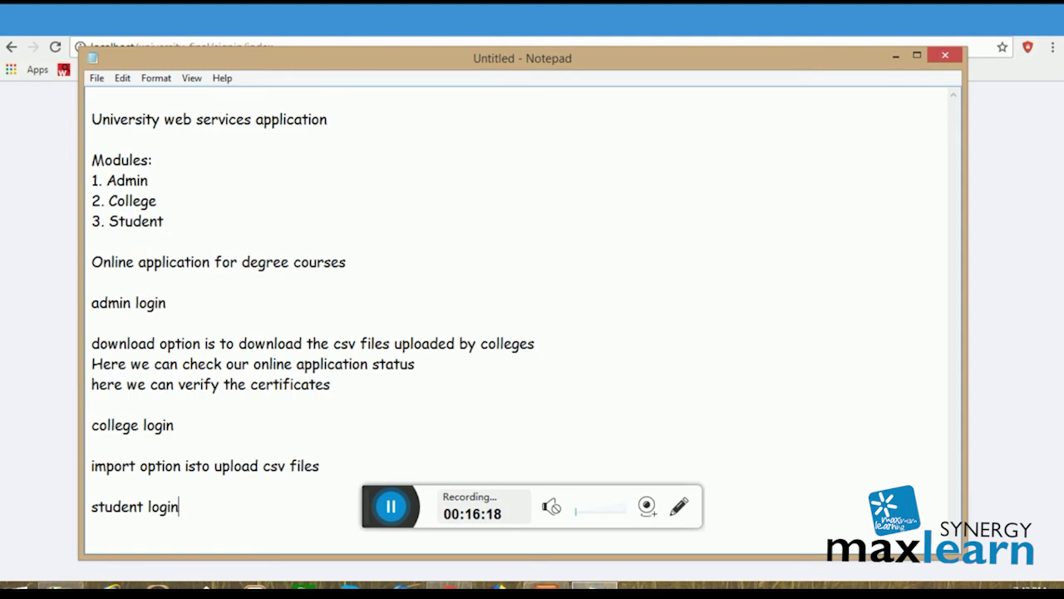
left_click(897, 56)
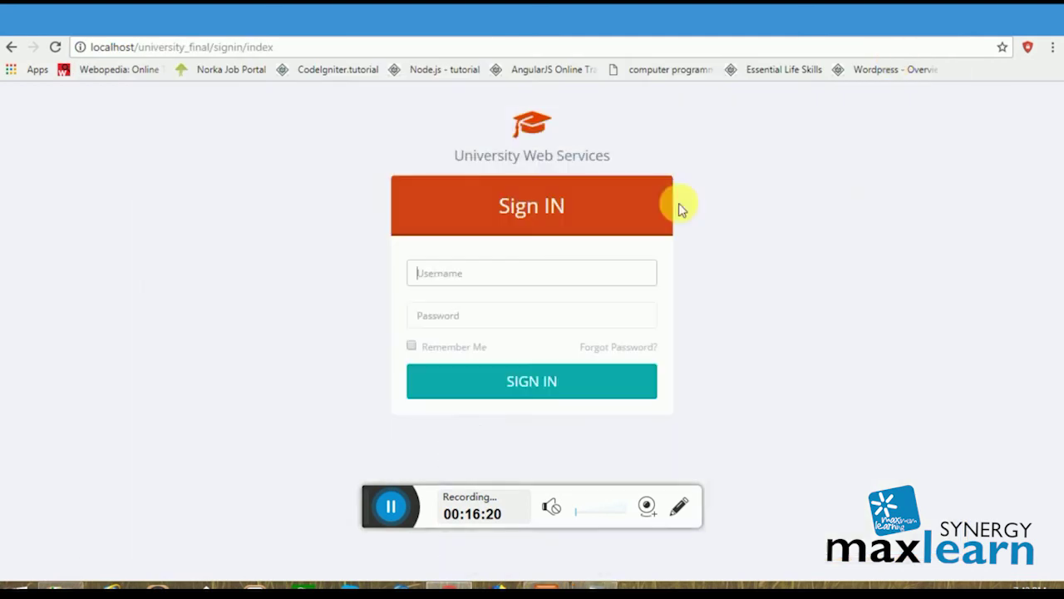
Sign in to the student account with its username and password, and look over the dashboard's profile card and calendar.
type("alona")
key("Tab")
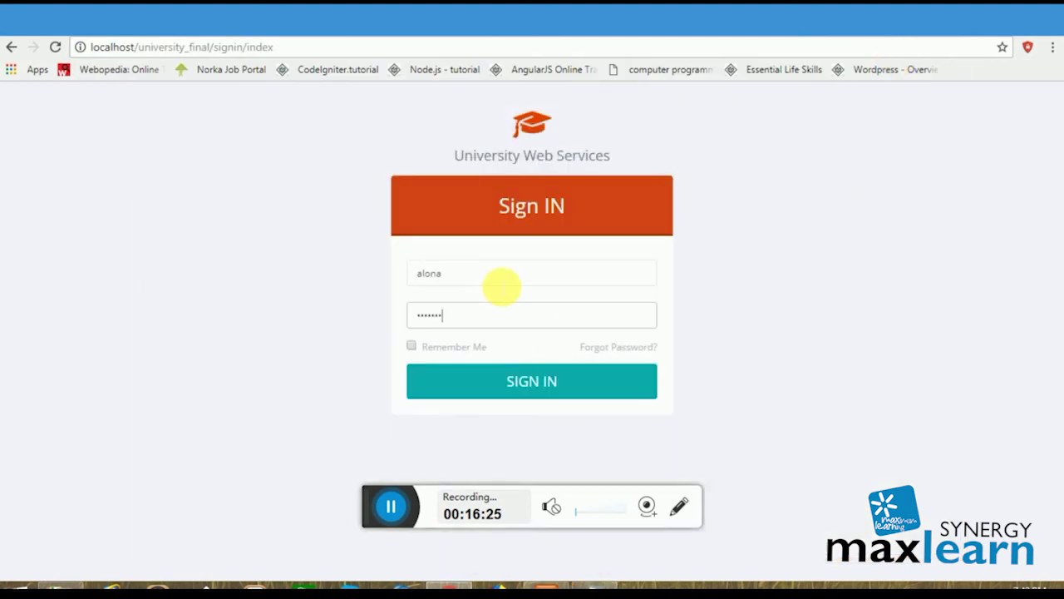
left_click(488, 381)
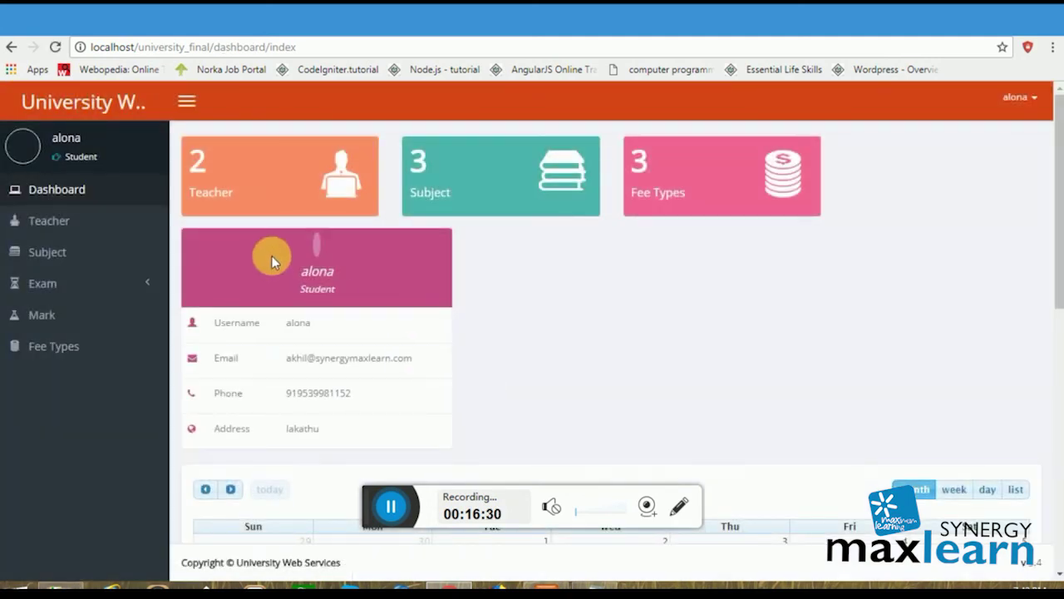
scroll(512, 308, "down", 2)
scroll(512, 309, "down", 5)
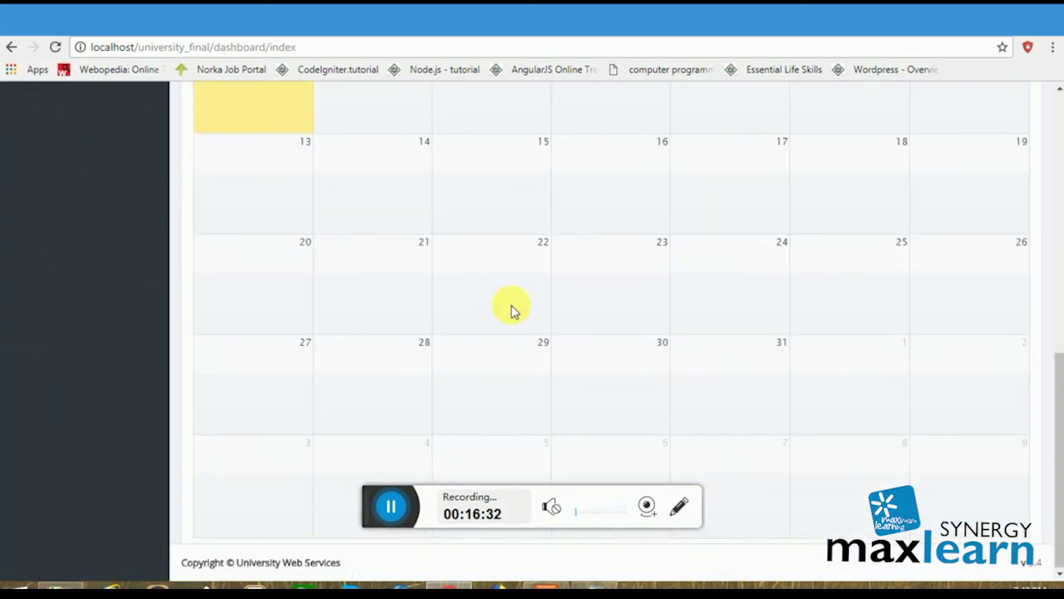
scroll(511, 309, "up", 7)
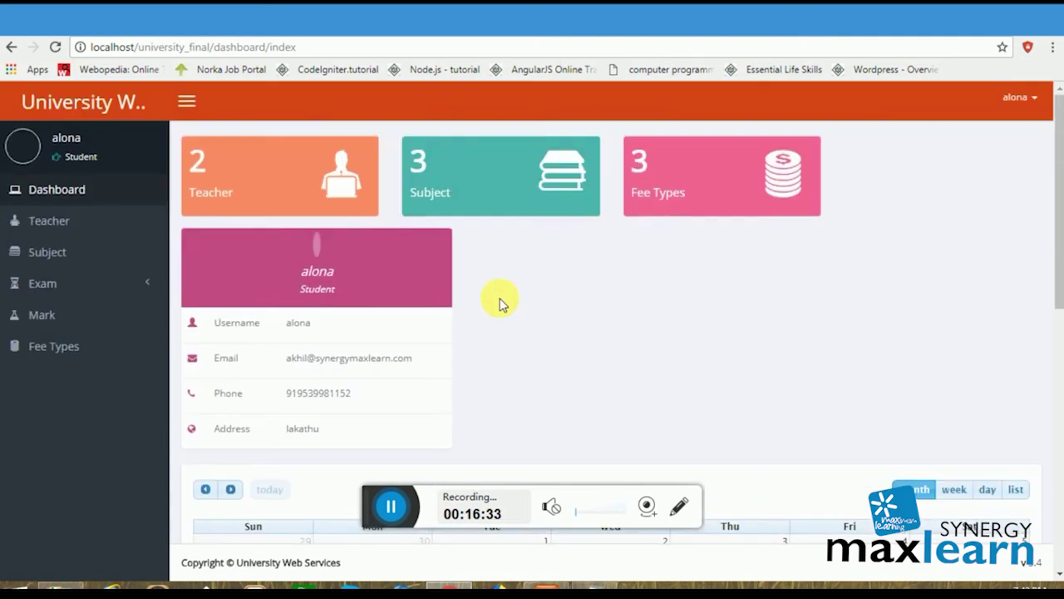
Look through the Teacher, Subject and Exam lists available to the student.
left_click(58, 223)
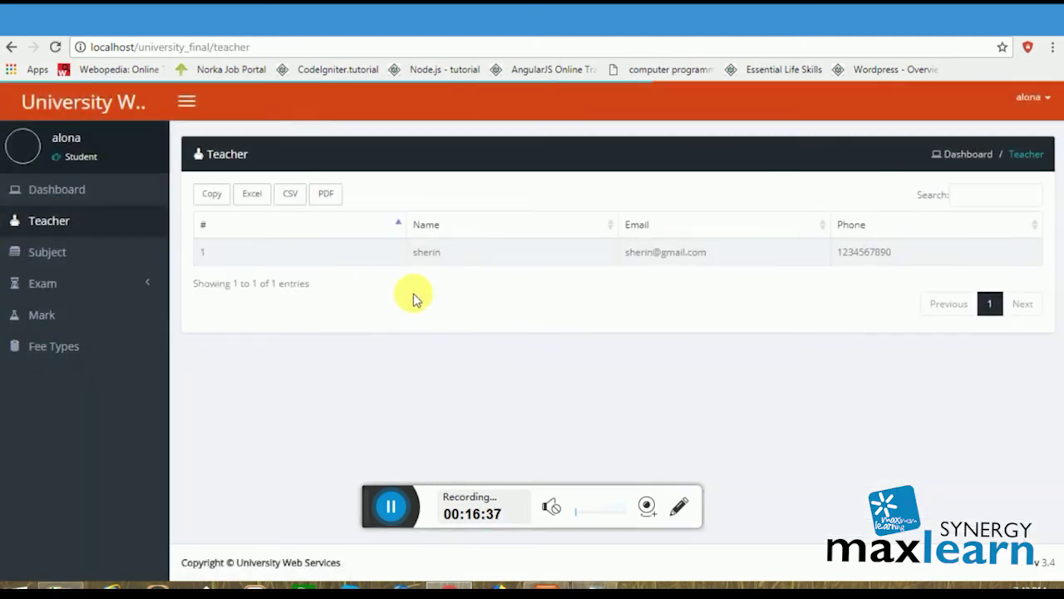
left_click(74, 253)
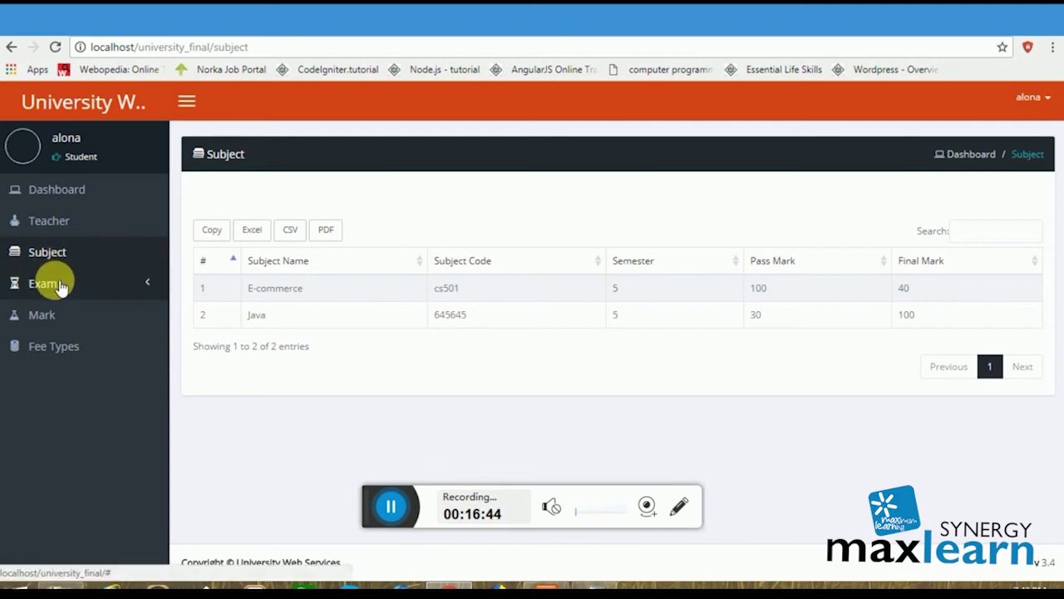
left_click(58, 284)
left_click(52, 305)
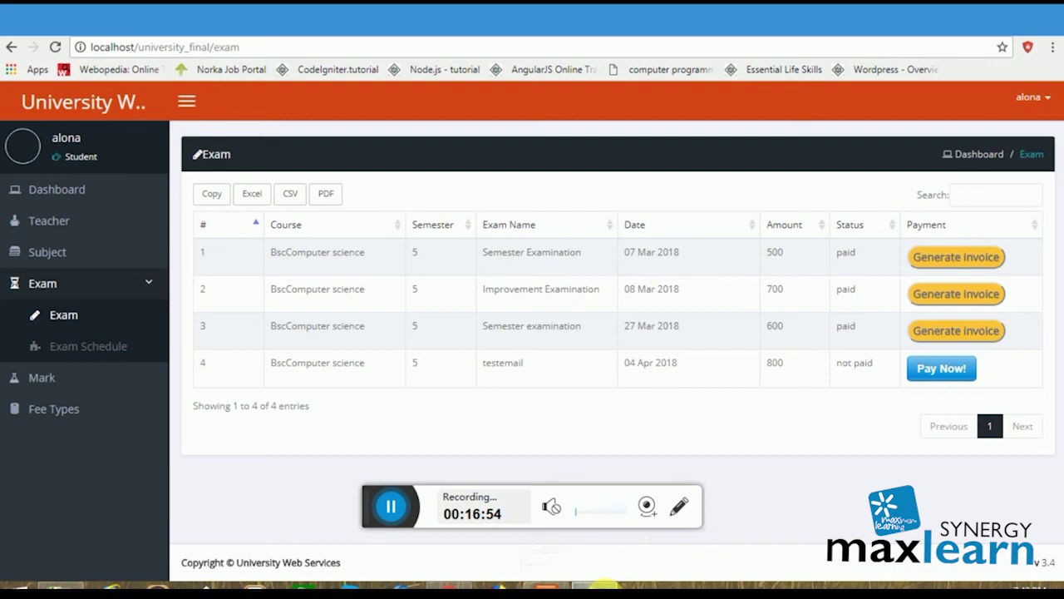
Add the line "can pay the exam fees by clicking on the pay now link" to the Notepad notes and return to the browser.
key("alt+Tab")
key("Return")
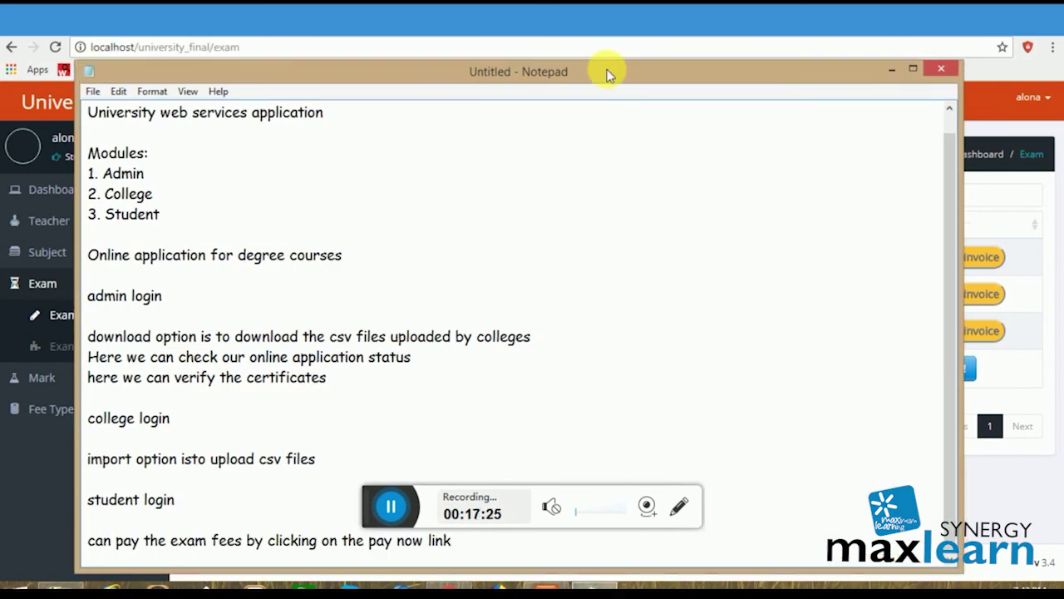
left_click(1023, 488)
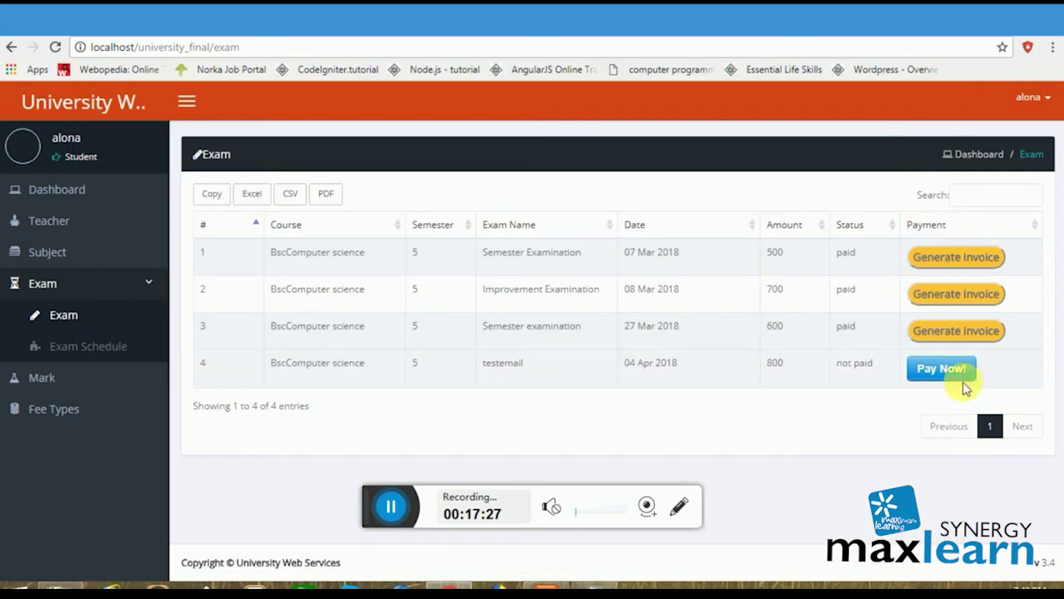
Pay the ₹800 fee for the testemail exam through the card payment form and return to the Exam list.
left_click(946, 369)
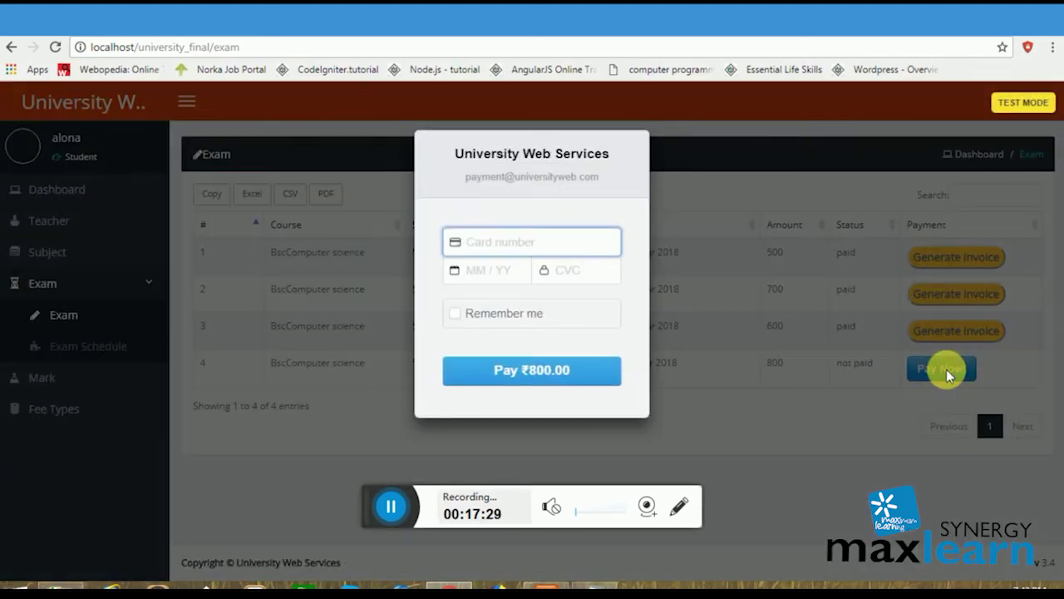
left_click(524, 373)
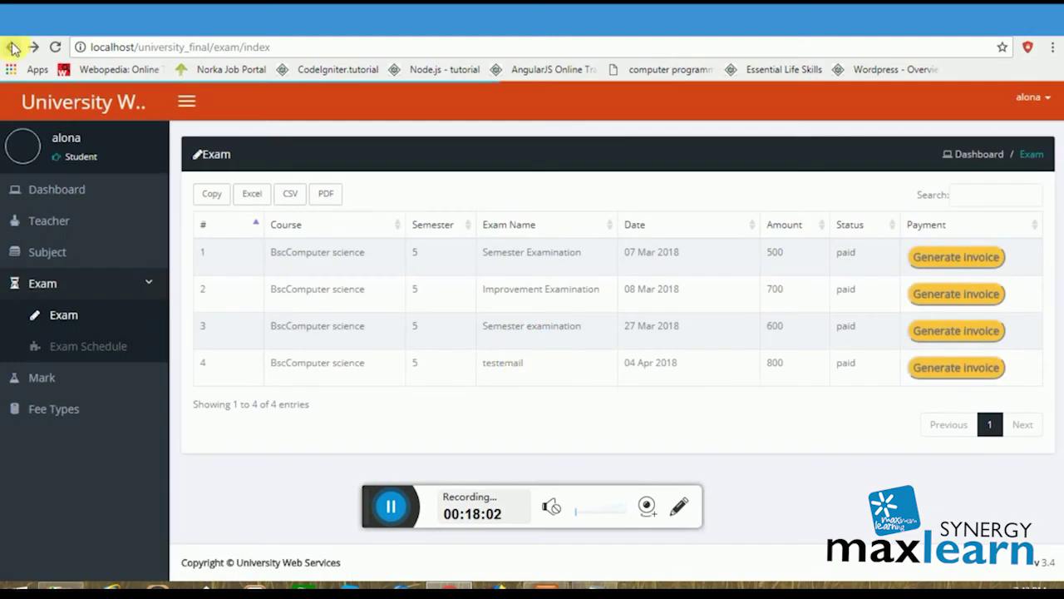
left_click(11, 48)
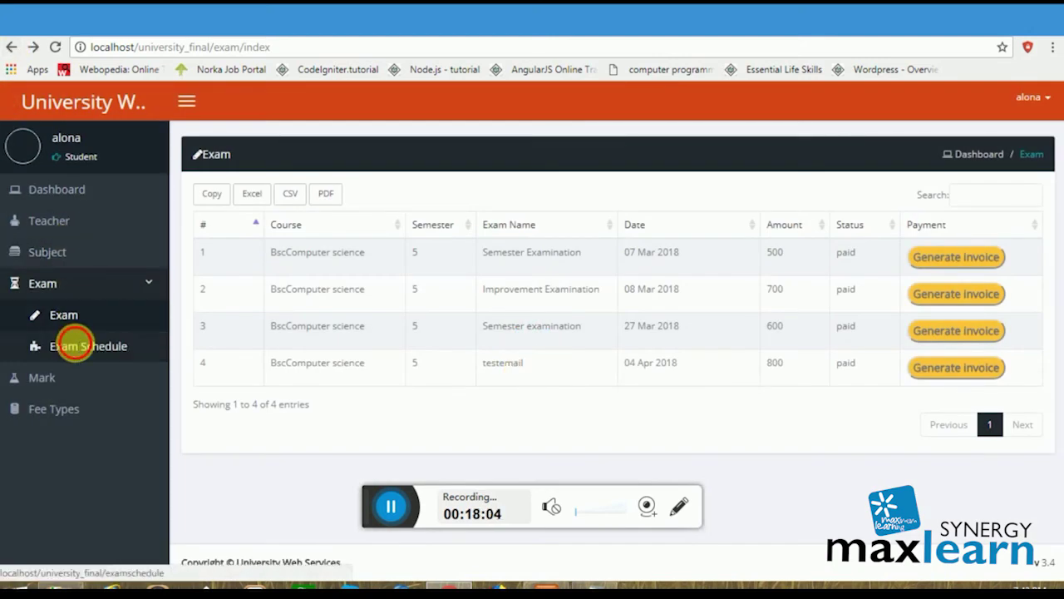
Look through the Exam Schedule, the Mark page with the semester and improvement examination results, and the Fee Types list.
left_click(76, 348)
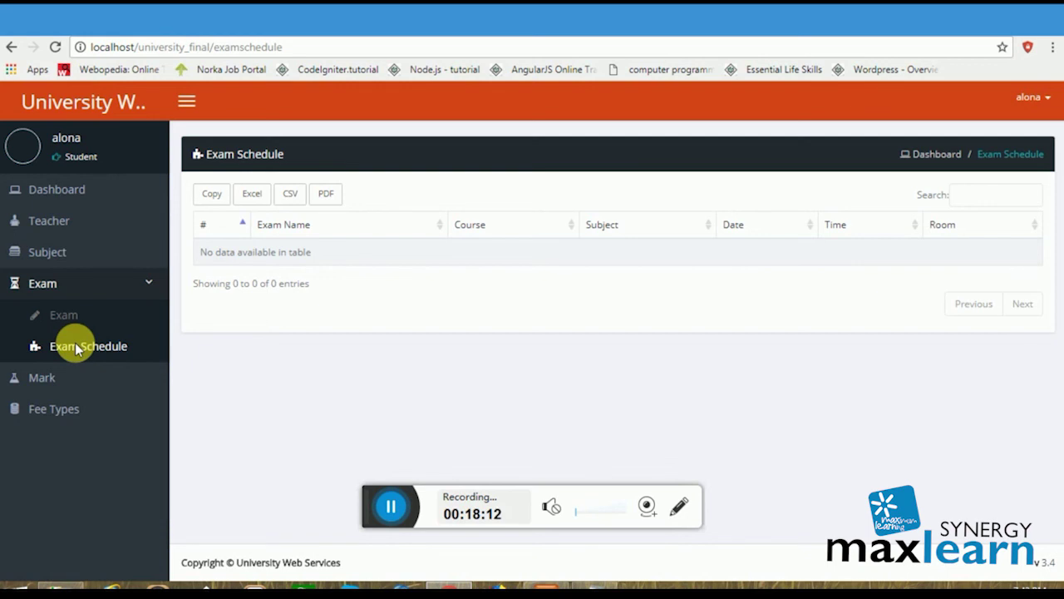
left_click(39, 379)
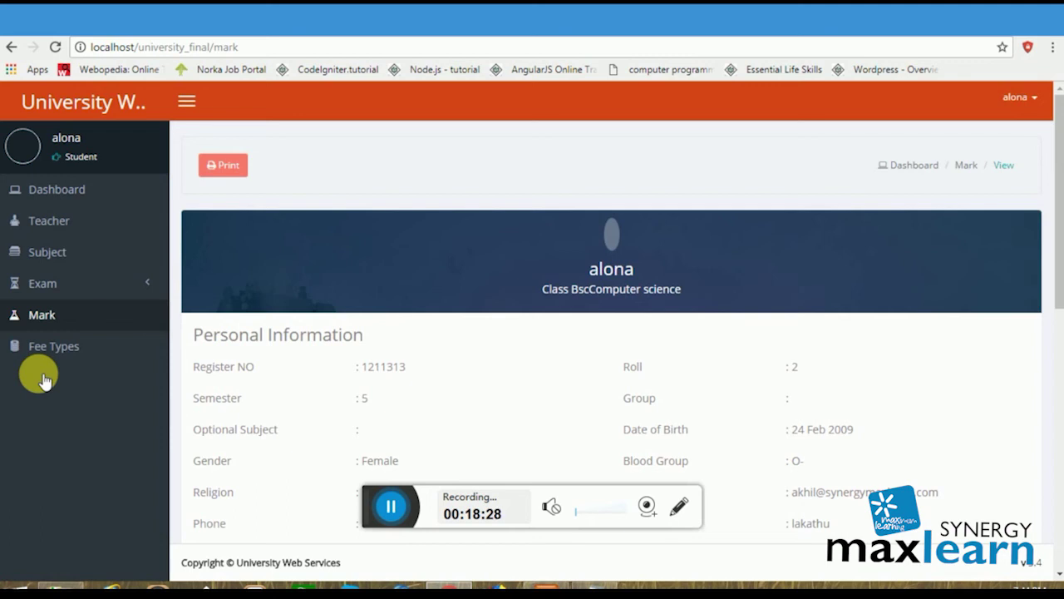
scroll(303, 376, "down", 3)
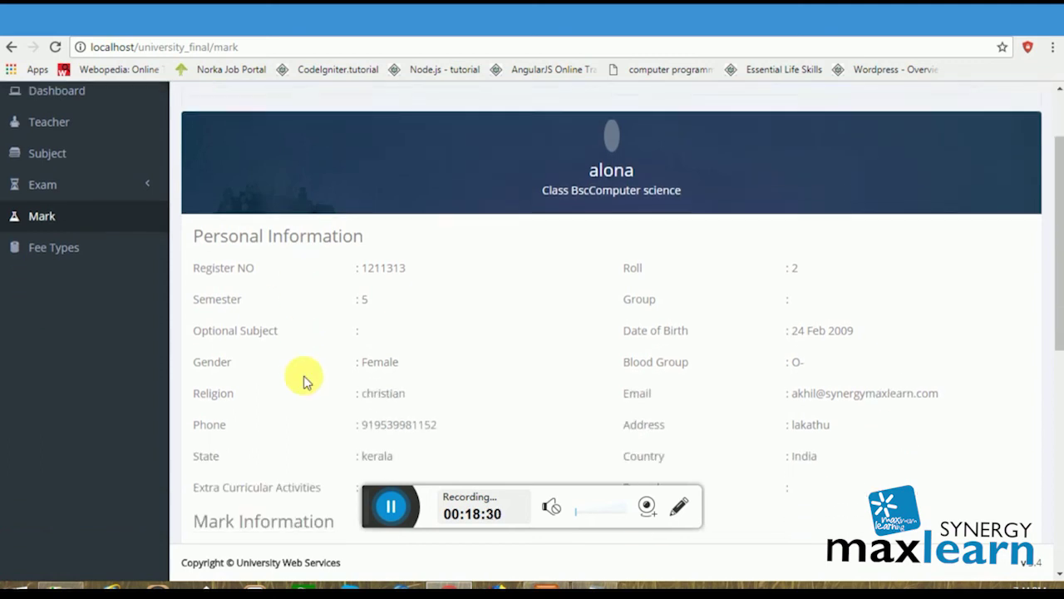
scroll(304, 381, "down", 5)
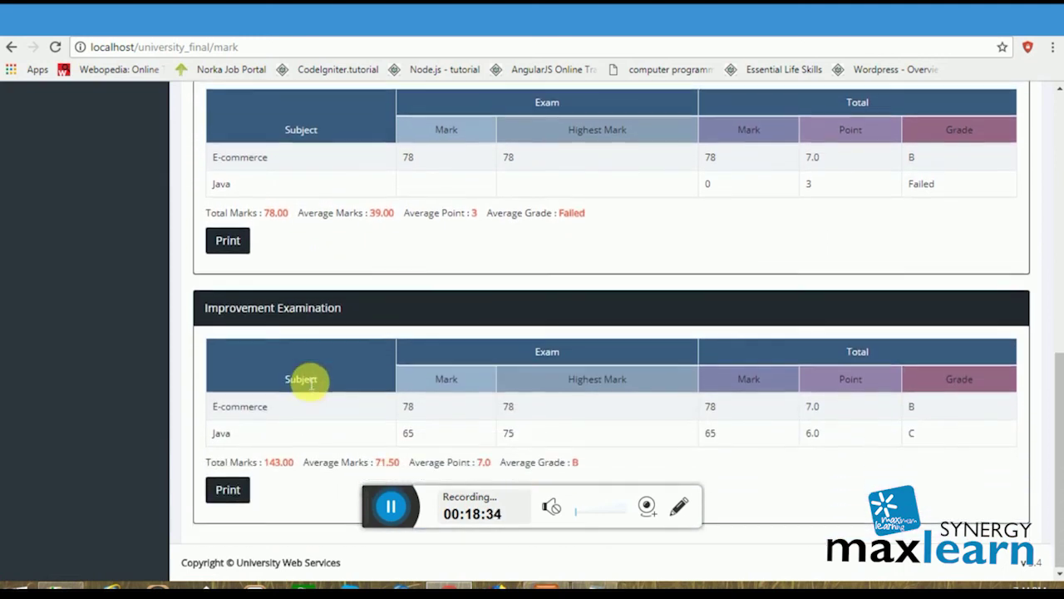
scroll(306, 378, "up", 3)
scroll(308, 382, "up", 3)
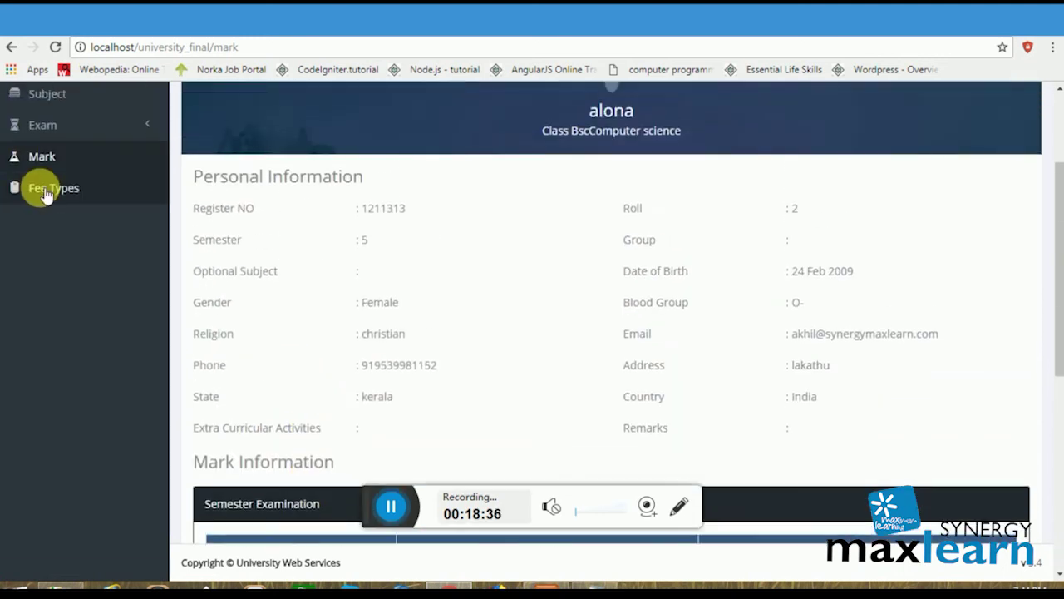
left_click(41, 190)
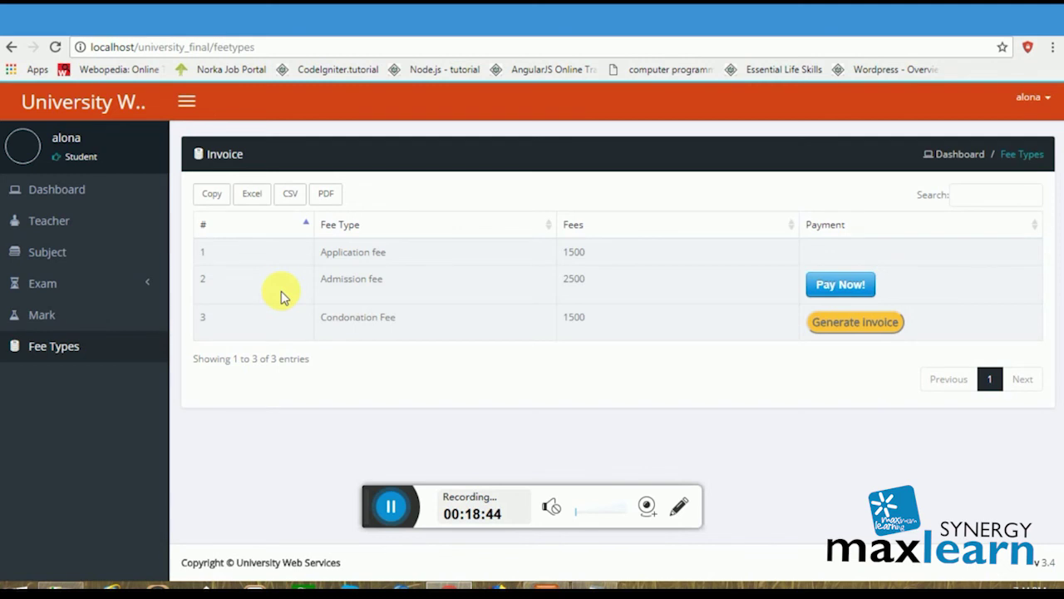
Add the line "here we can pay the other fees online by clicking on pay now button" to the Notepad notes and return to the browser.
left_click(595, 591)
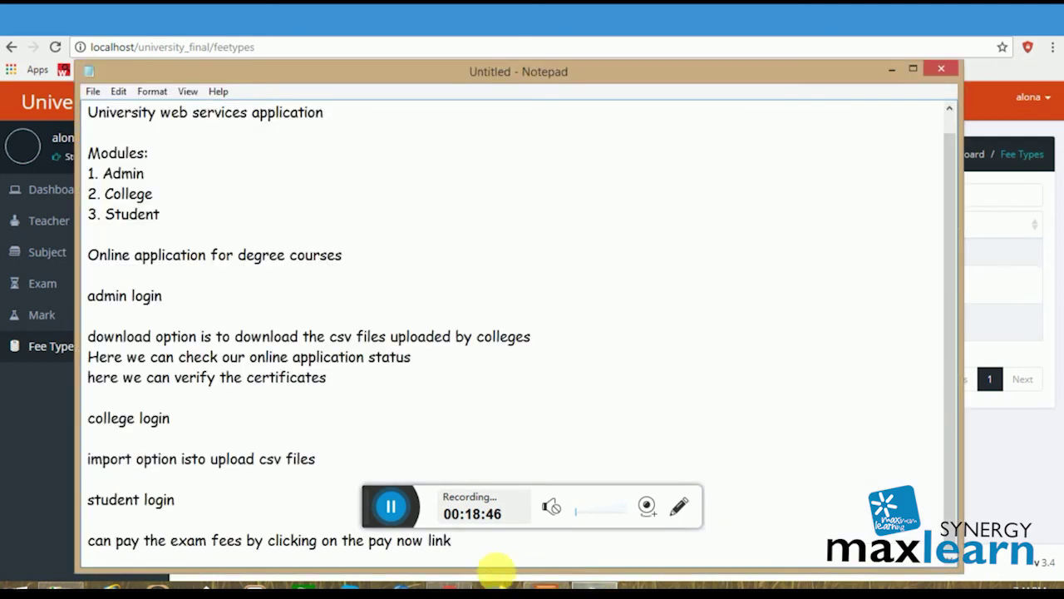
key("Return")
key("Return")
type("her")
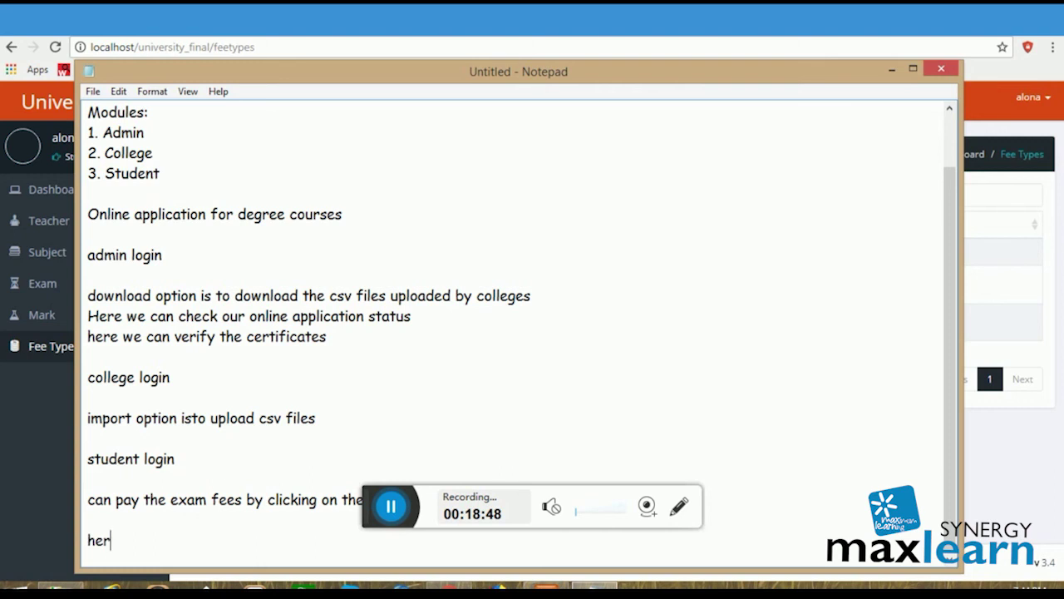
type("e we can pay the other fees online by clicking on clicking")
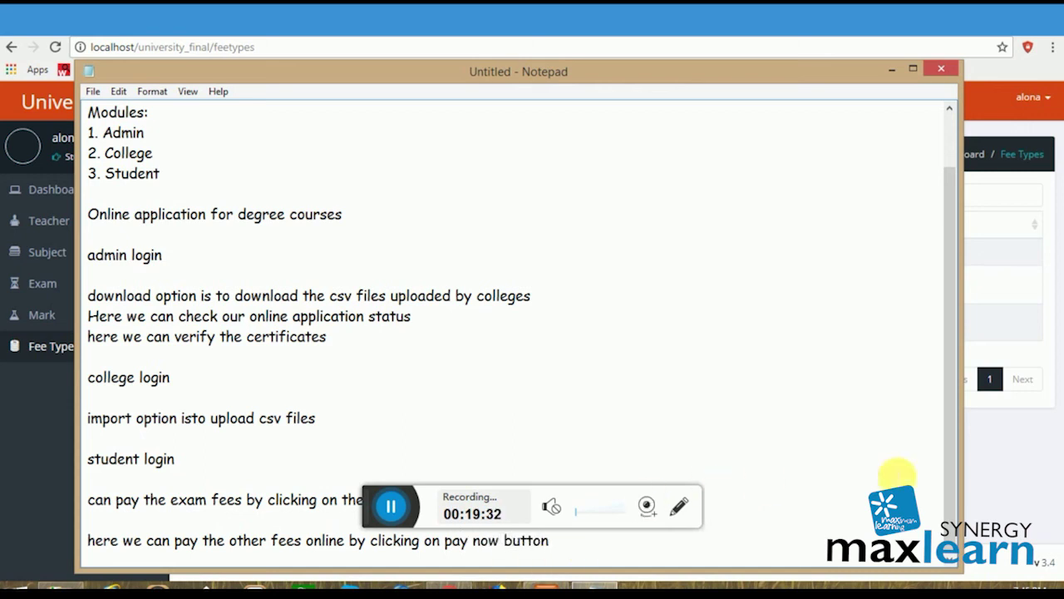
left_click(1026, 464)
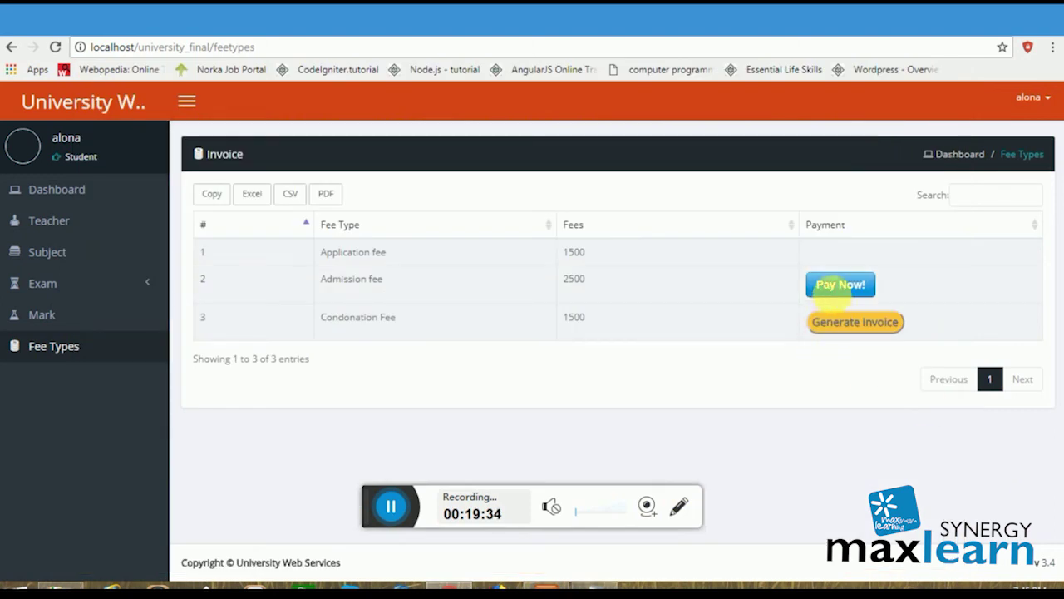
View the card payment form for the Admission fee and close it without paying.
left_click(836, 295)
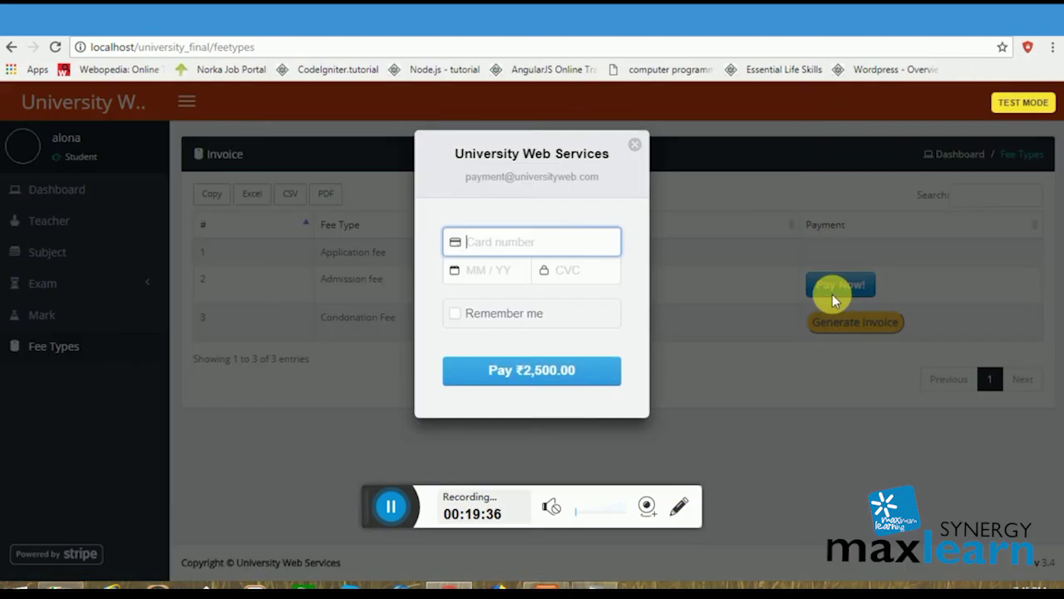
left_click(811, 481)
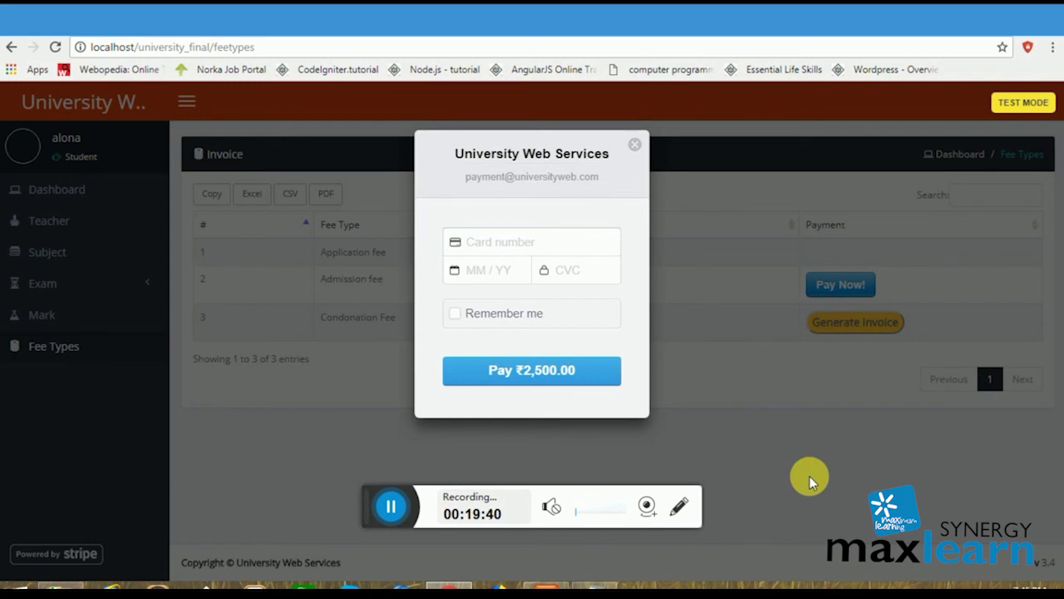
left_click(636, 146)
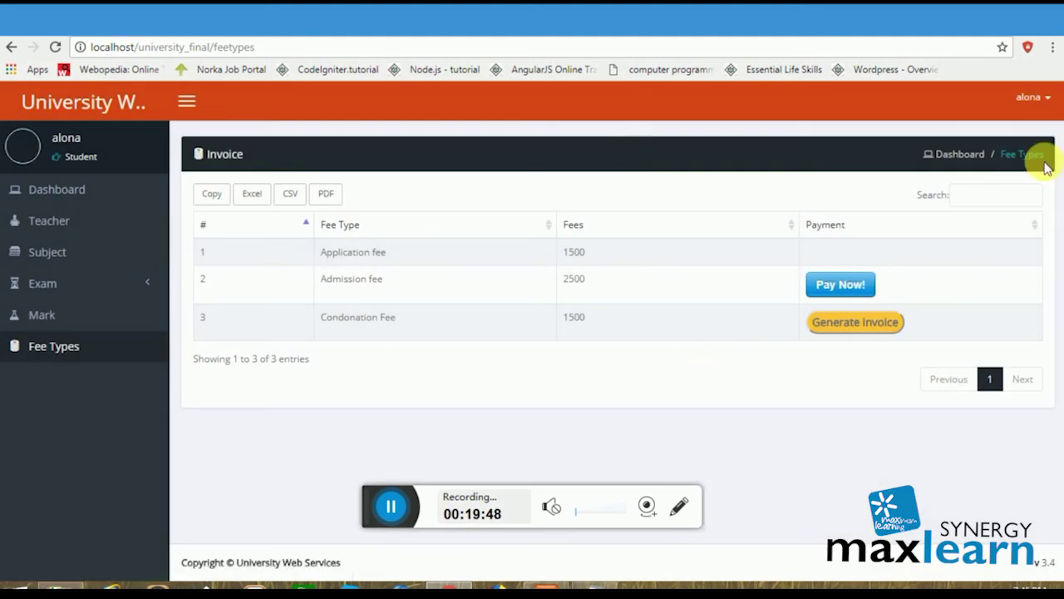
Log out of the student account.
left_click(1031, 100)
left_click(950, 195)
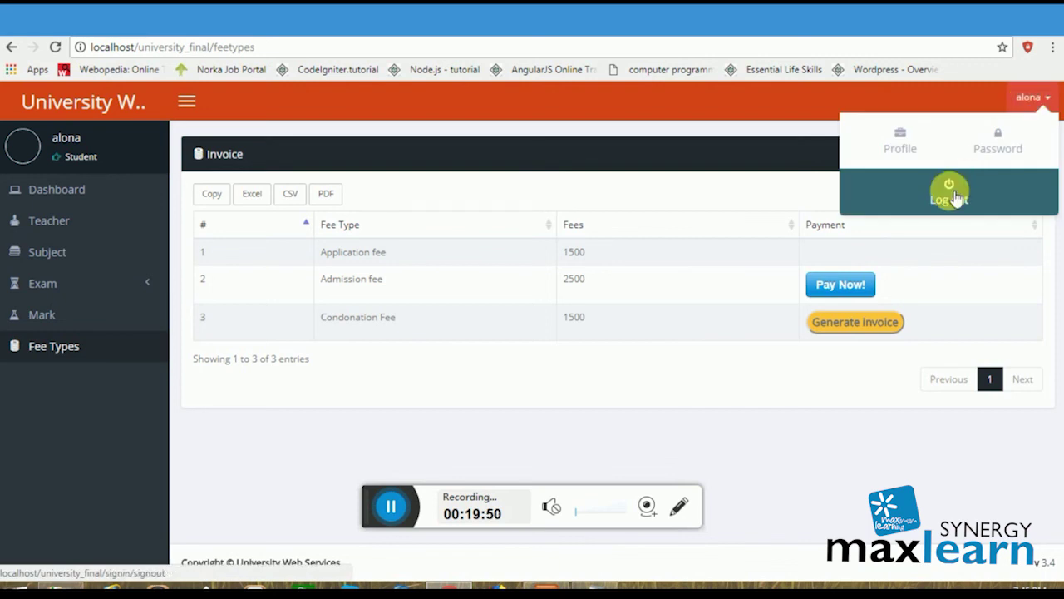